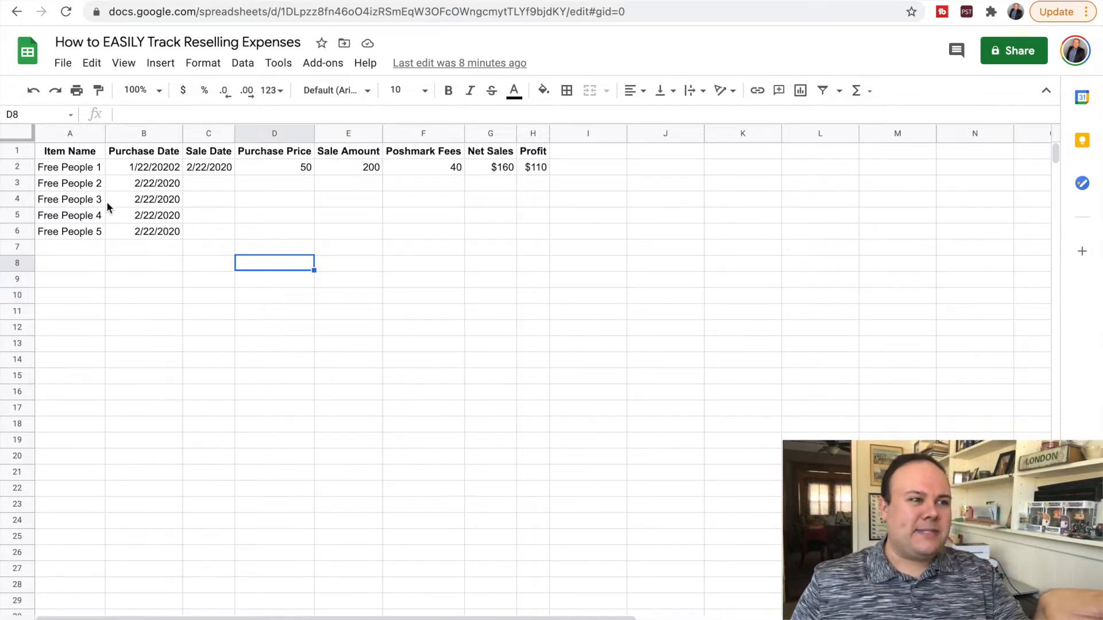
Select the five item names in A2:A6 and enlarge the page to 175%
{"action": "left_click_drag", "start_coordinate": [76, 166], "coordinate": [76, 231]}
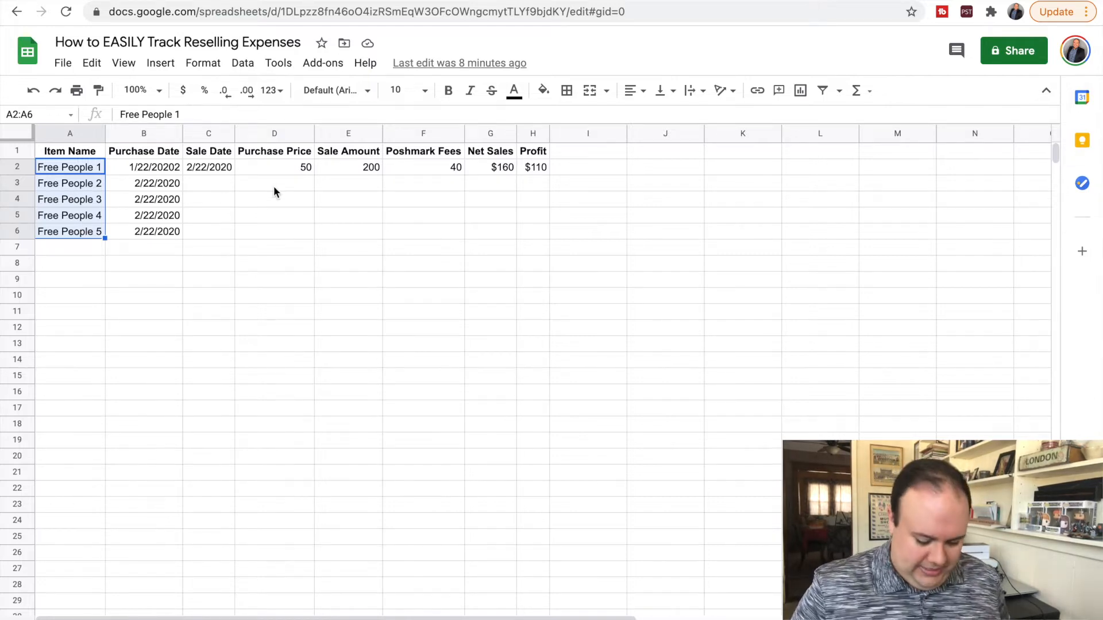
{"action": "key", "text": "ctrl+plus"}
{"action": "key", "text": "ctrl+plus"}
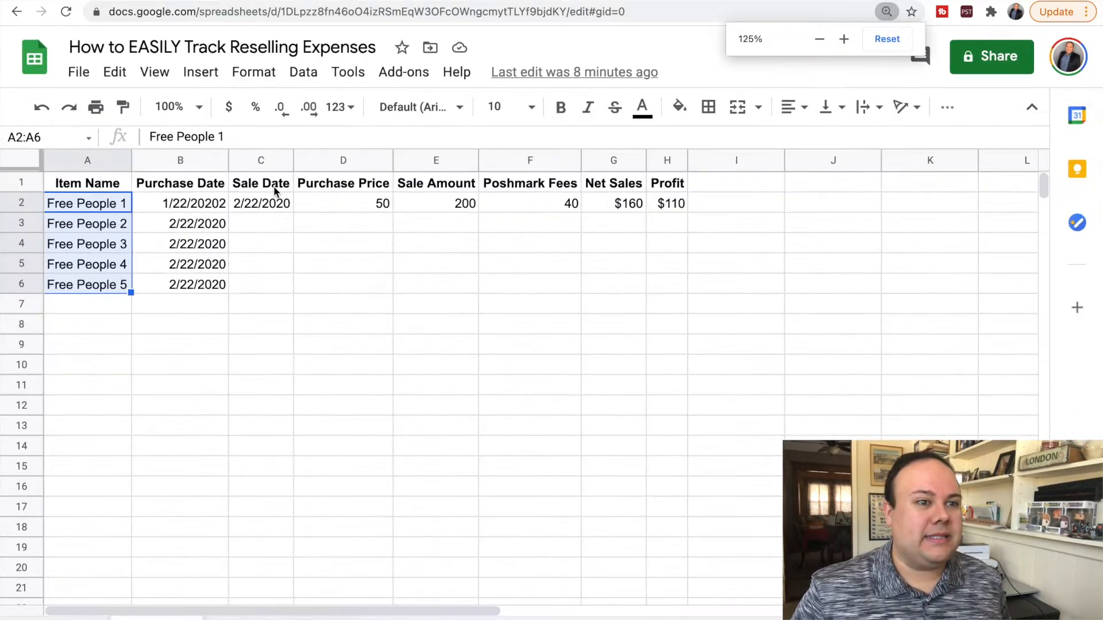
{"action": "key", "text": "ctrl+plus"}
{"action": "key", "text": "ctrl+plus"}
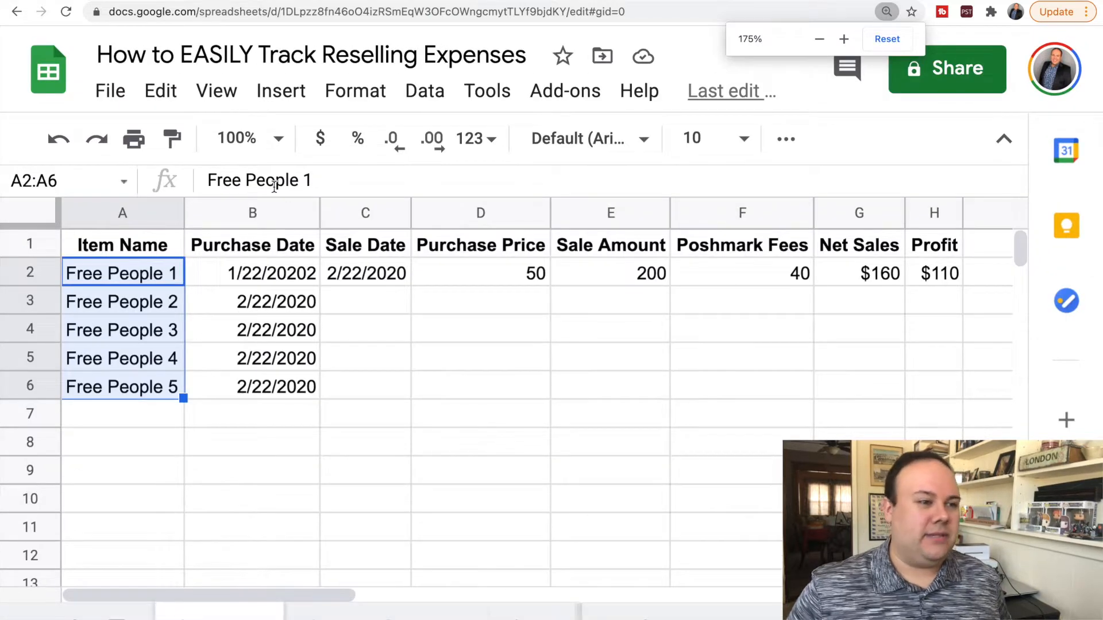
Review the item name, purchase date and sale date headers along with the first item's two dates
{"action": "left_click", "coordinate": [130, 274]}
{"action": "left_click", "coordinate": [113, 249]}
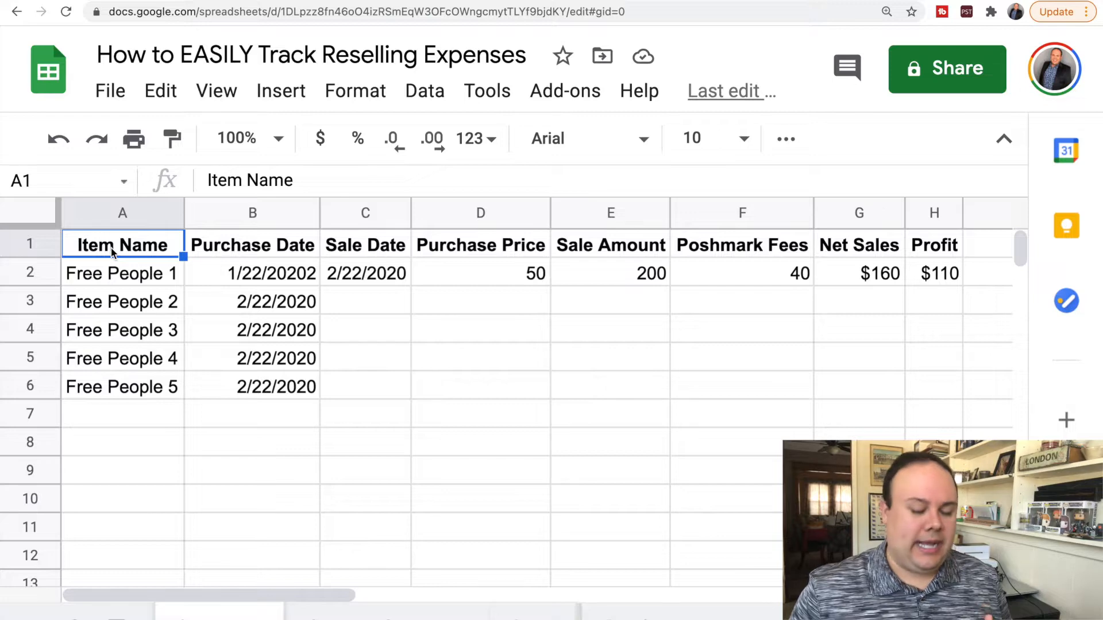
{"action": "key", "text": "Right"}
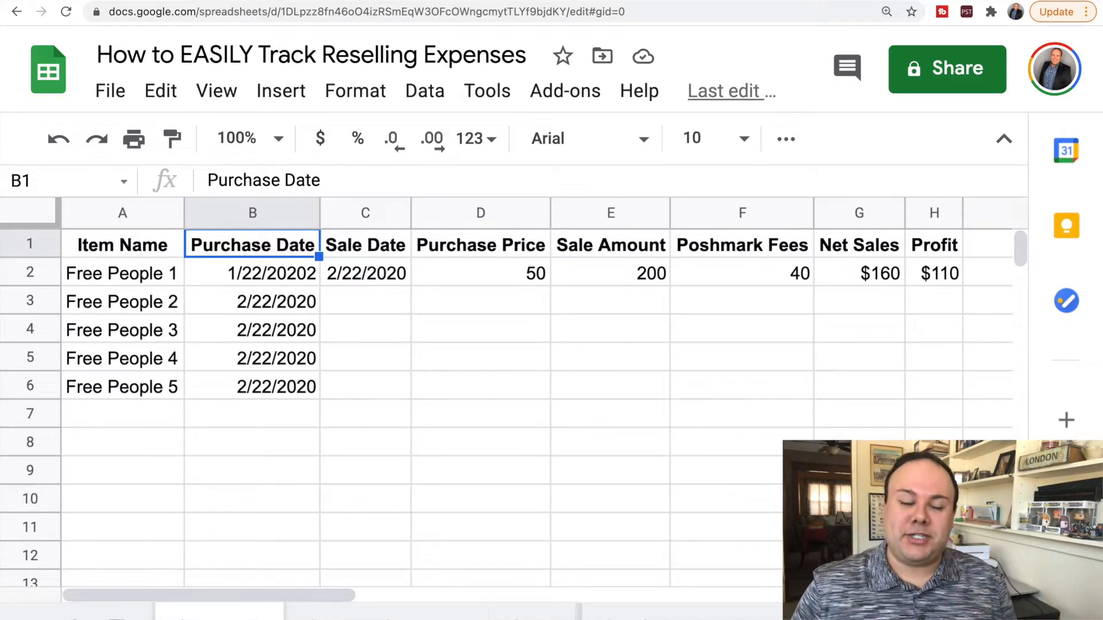
{"action": "left_click", "coordinate": [365, 245]}
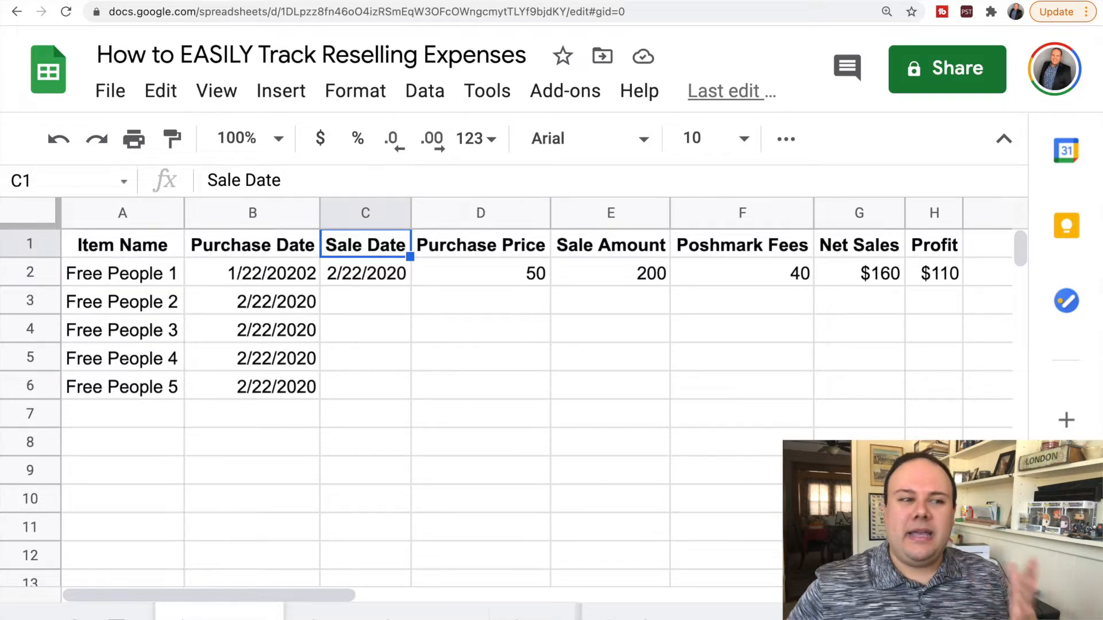
{"action": "left_click", "coordinate": [365, 273]}
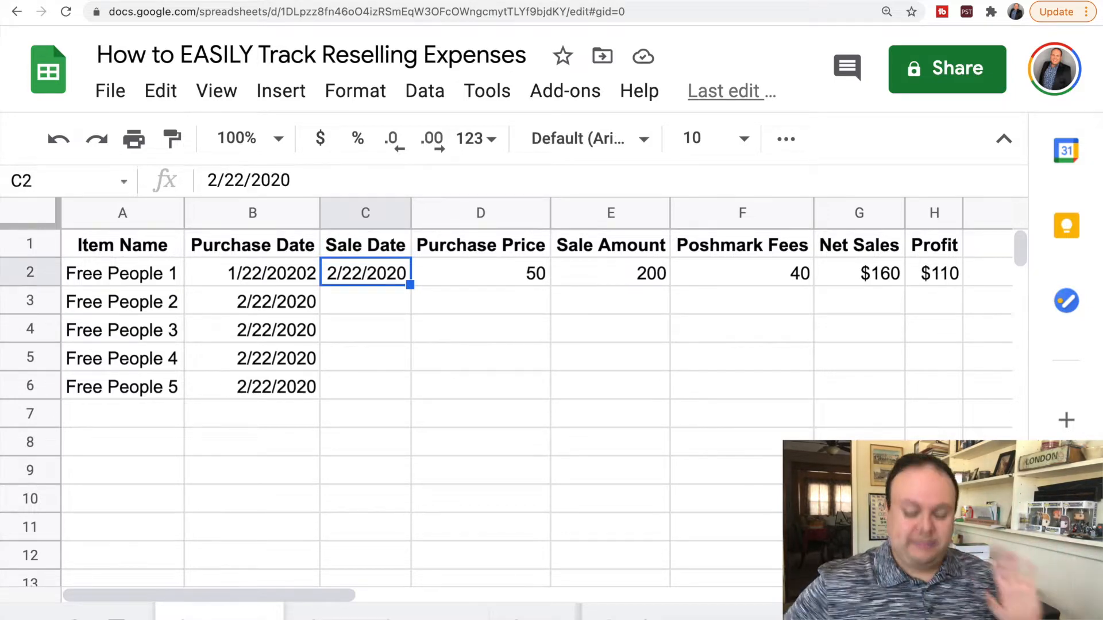
{"action": "left_click", "coordinate": [252, 273]}
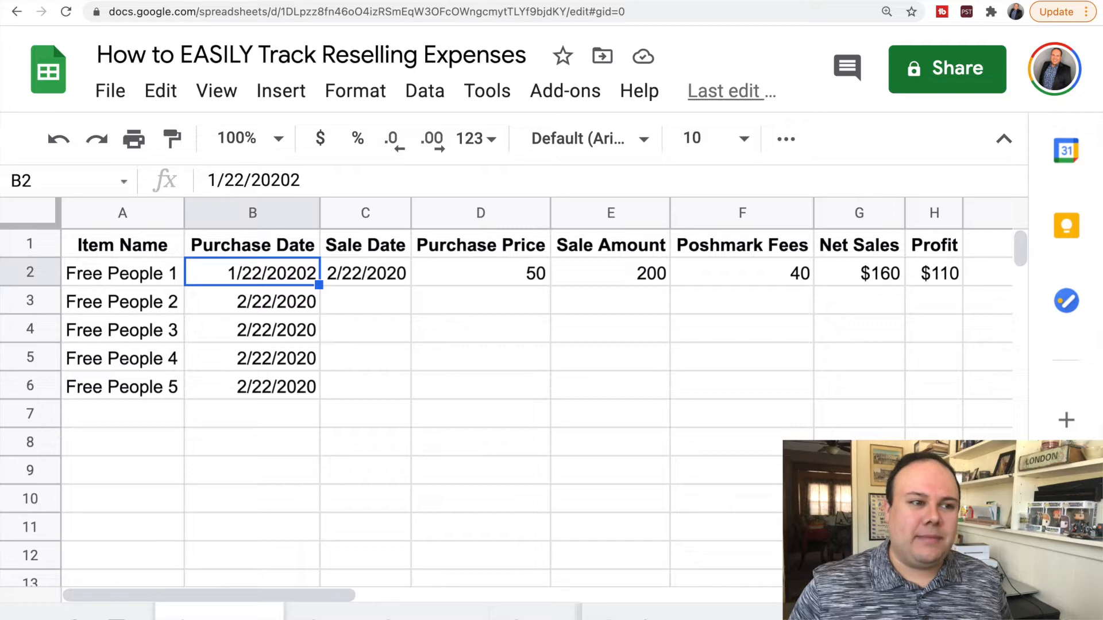
{"action": "left_click", "coordinate": [366, 273]}
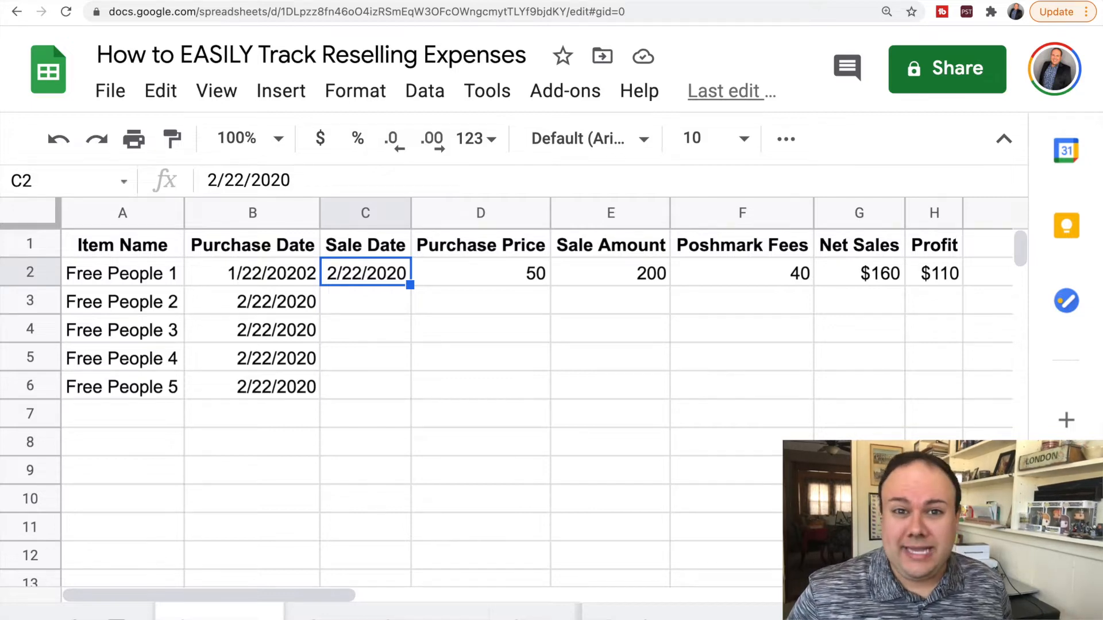
Replace the first item's purchase price in D2 with the formula =50/5
{"action": "left_click", "coordinate": [481, 273]}
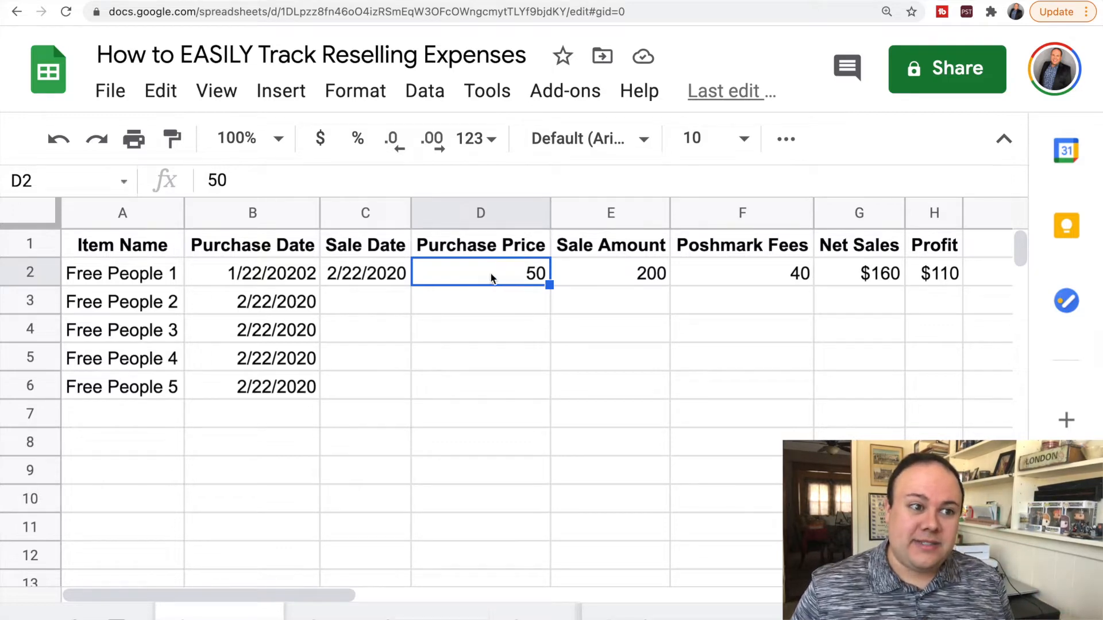
{"action": "key", "text": "BackSpace"}
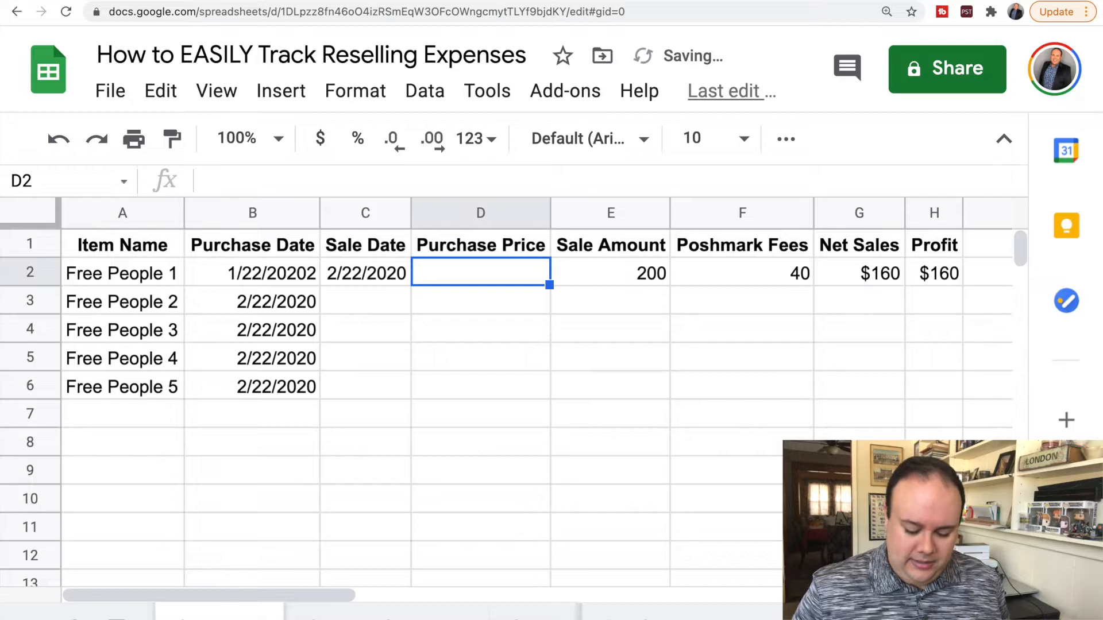
{"action": "type", "text": "="}
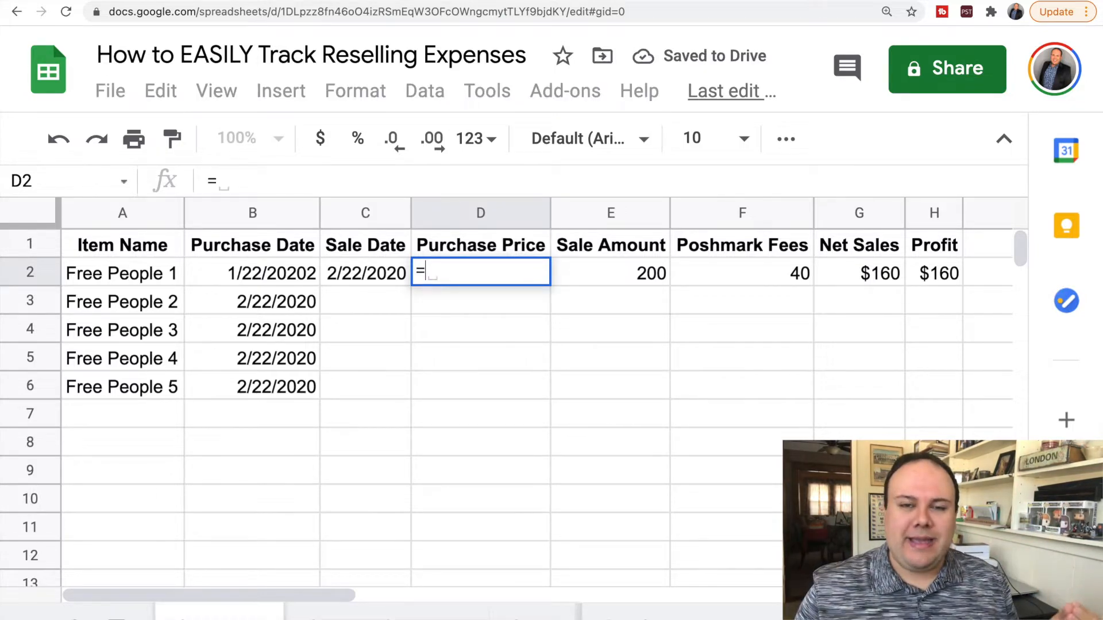
{"action": "type", "text": "50"}
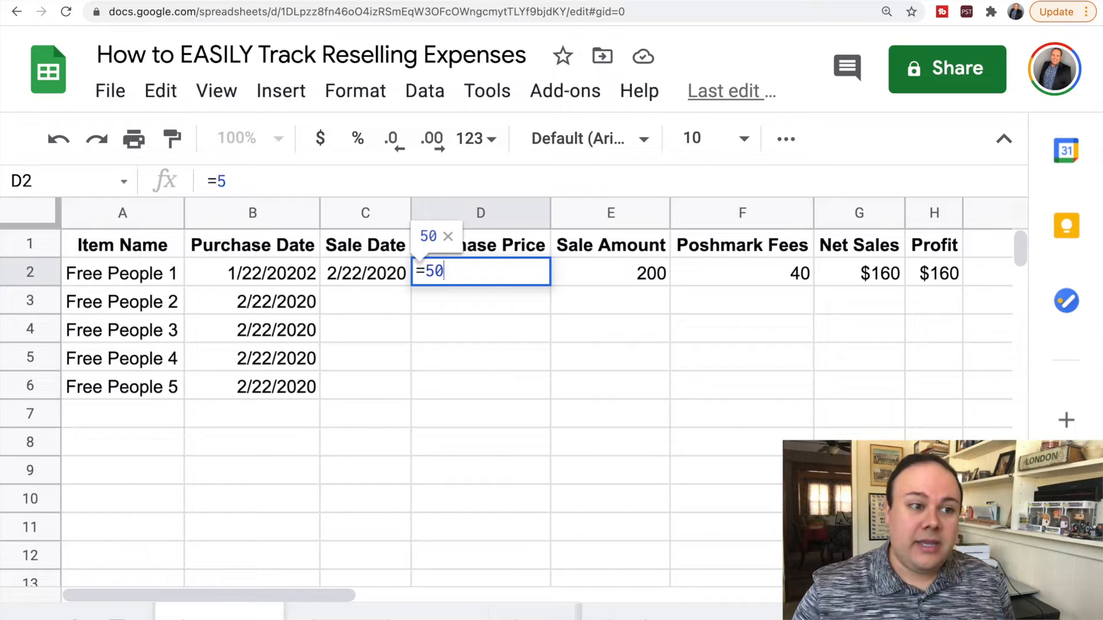
{"action": "type", "text": "/"}
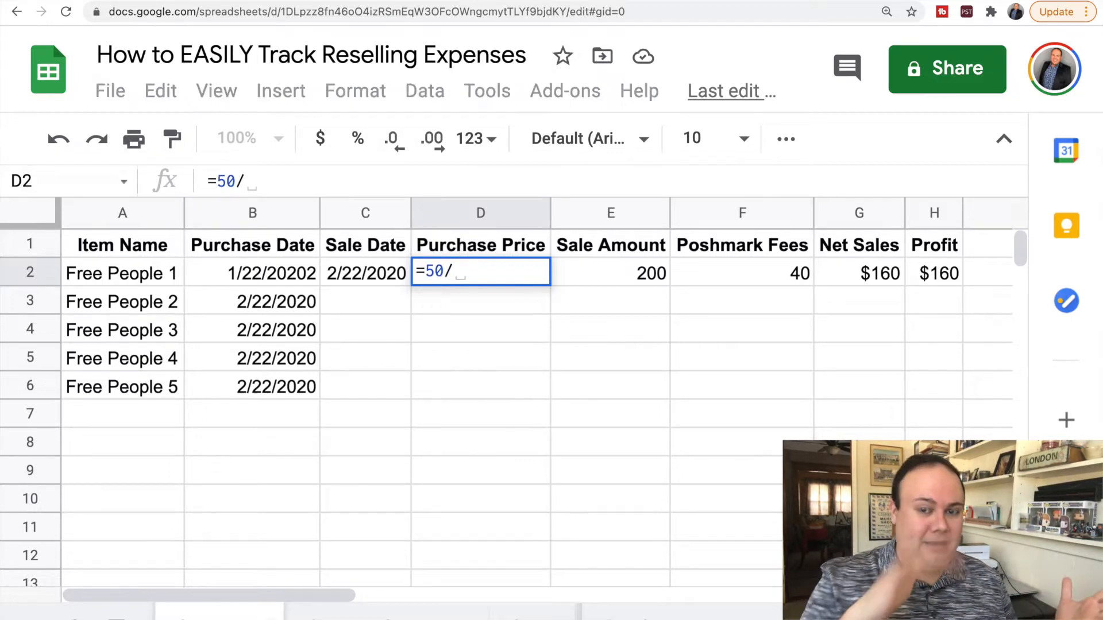
{"action": "type", "text": "5"}
{"action": "key", "text": "Return"}
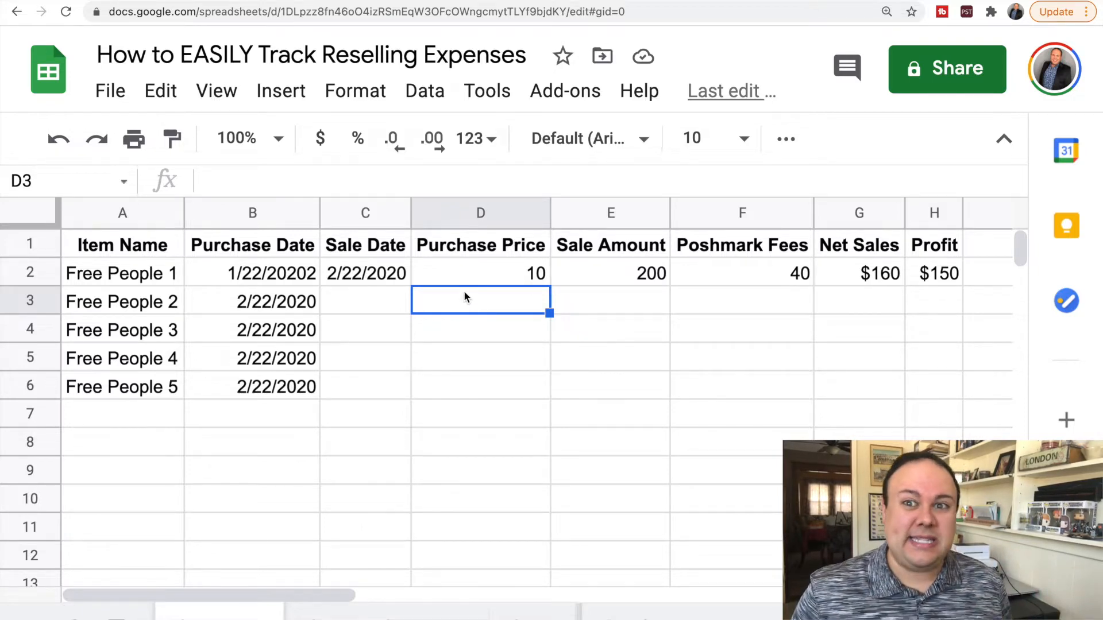
Copy the purchase price formula from D2 down through D6 and check it in D2 and D3
{"action": "left_click", "coordinate": [508, 278]}
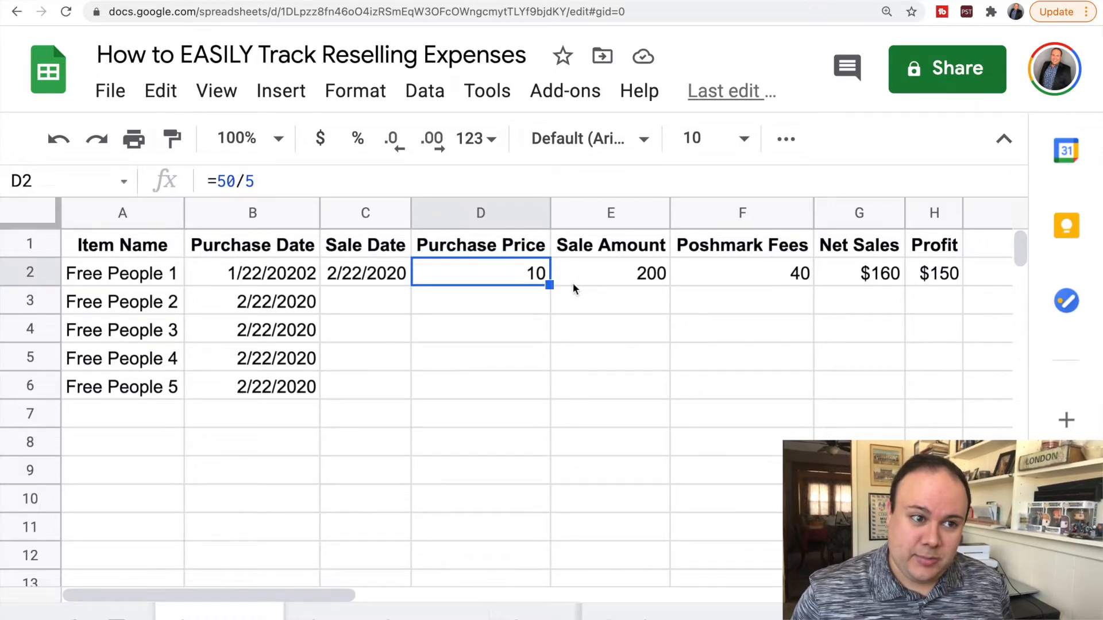
{"action": "left_click_drag", "start_coordinate": [549, 284], "coordinate": [543, 393]}
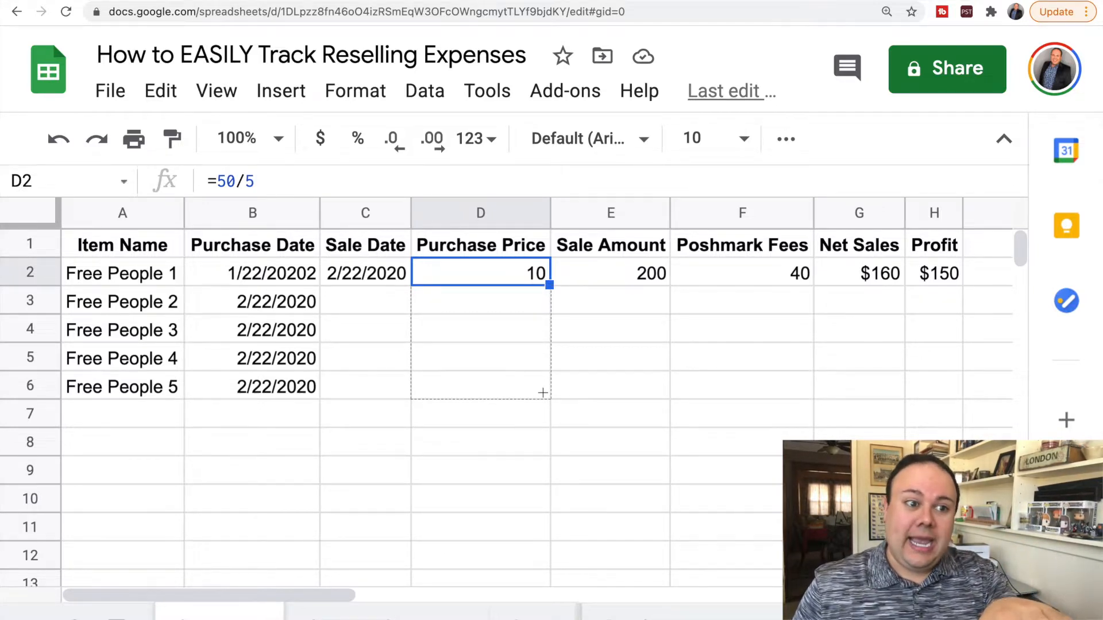
{"action": "left_click_drag", "start_coordinate": [543, 393], "coordinate": [544, 392]}
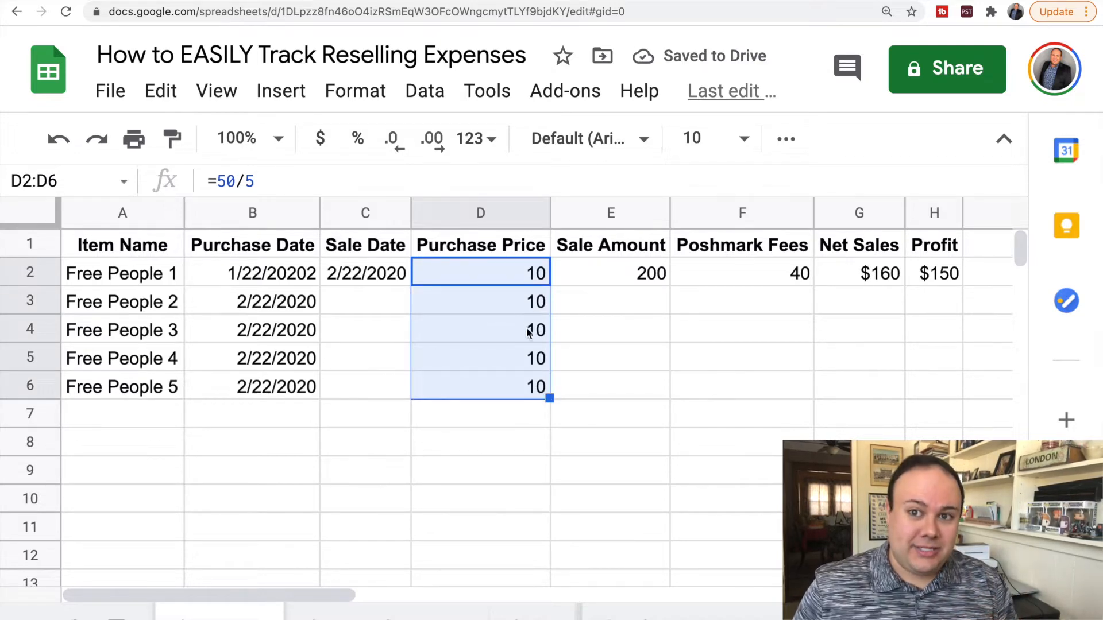
{"action": "left_click", "coordinate": [475, 264]}
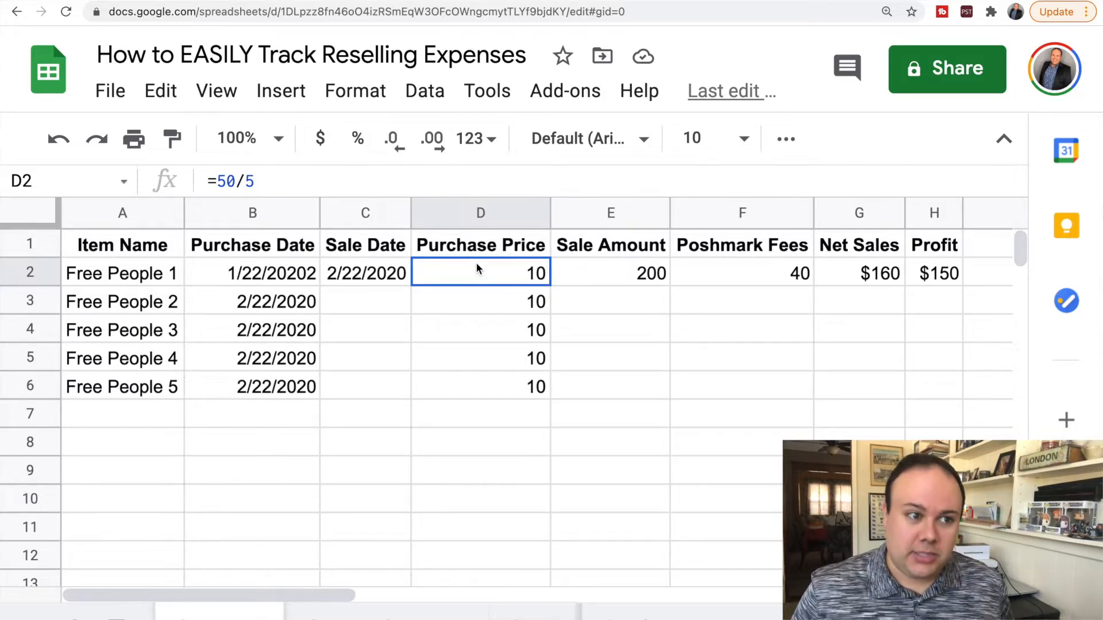
{"action": "double_click", "coordinate": [475, 263]}
{"action": "left_click", "coordinate": [478, 294]}
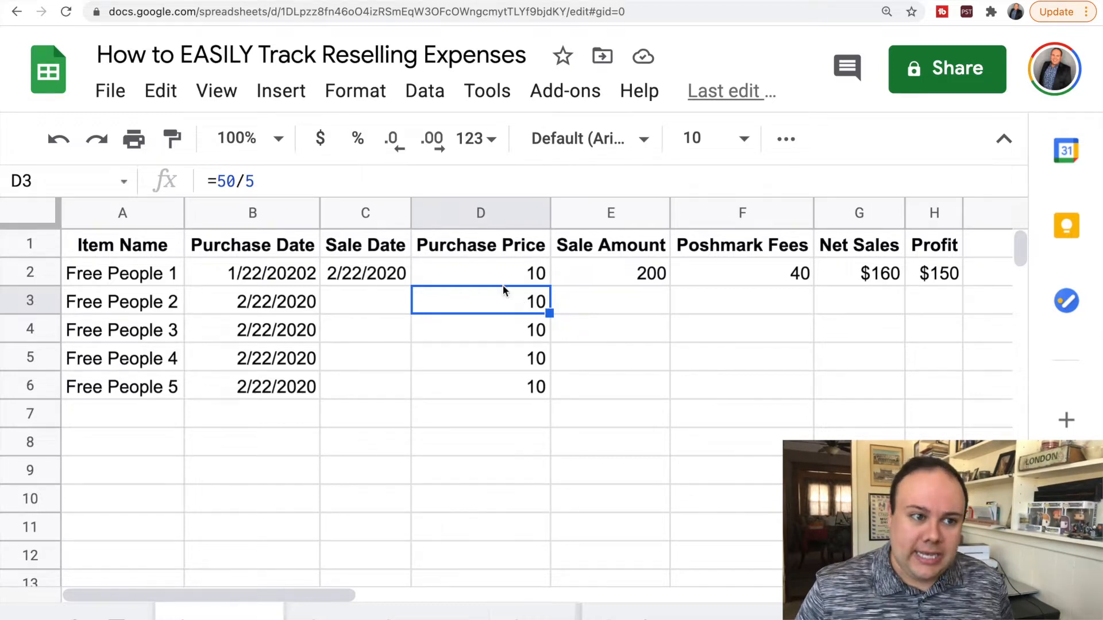
Move the purchase price formula from D3 onto D2 and refill D3 by copying D2 down one row
{"action": "left_click_drag", "start_coordinate": [502, 285], "coordinate": [505, 278]}
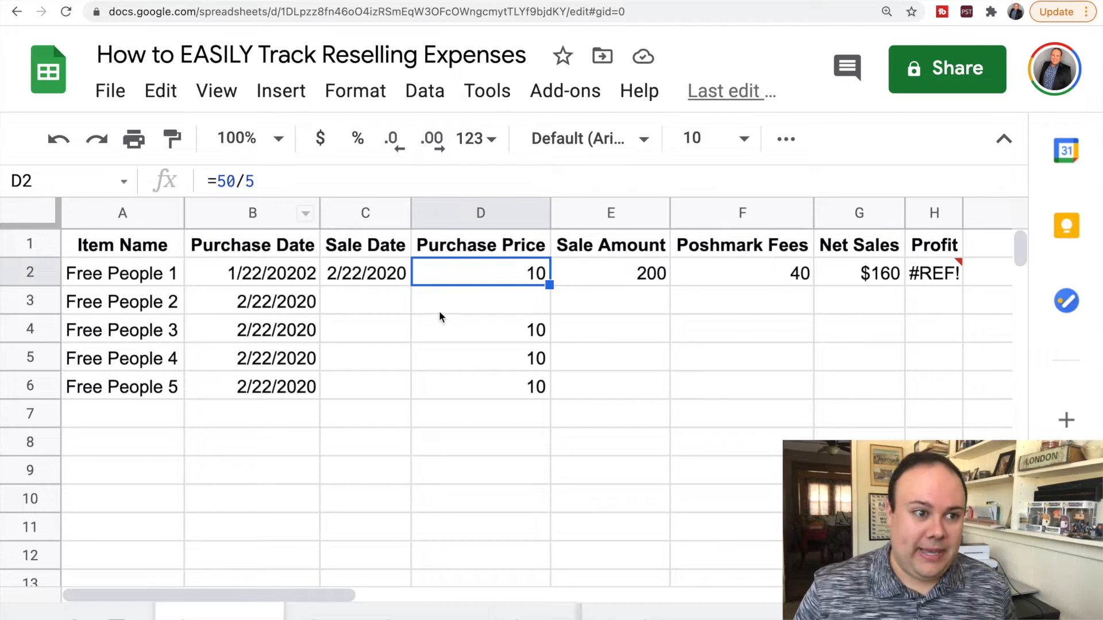
{"action": "left_click", "coordinate": [461, 304]}
{"action": "left_click", "coordinate": [517, 278]}
{"action": "left_click_drag", "start_coordinate": [550, 285], "coordinate": [550, 310]}
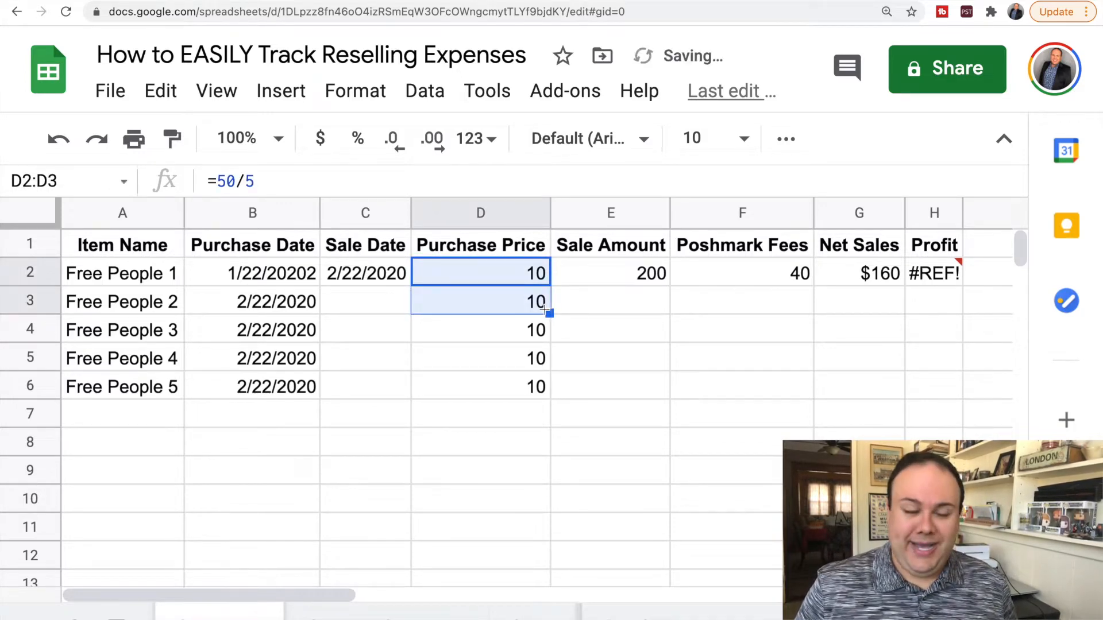
Enter 200 as the first item's sale amount in E2
{"action": "left_click", "coordinate": [592, 273]}
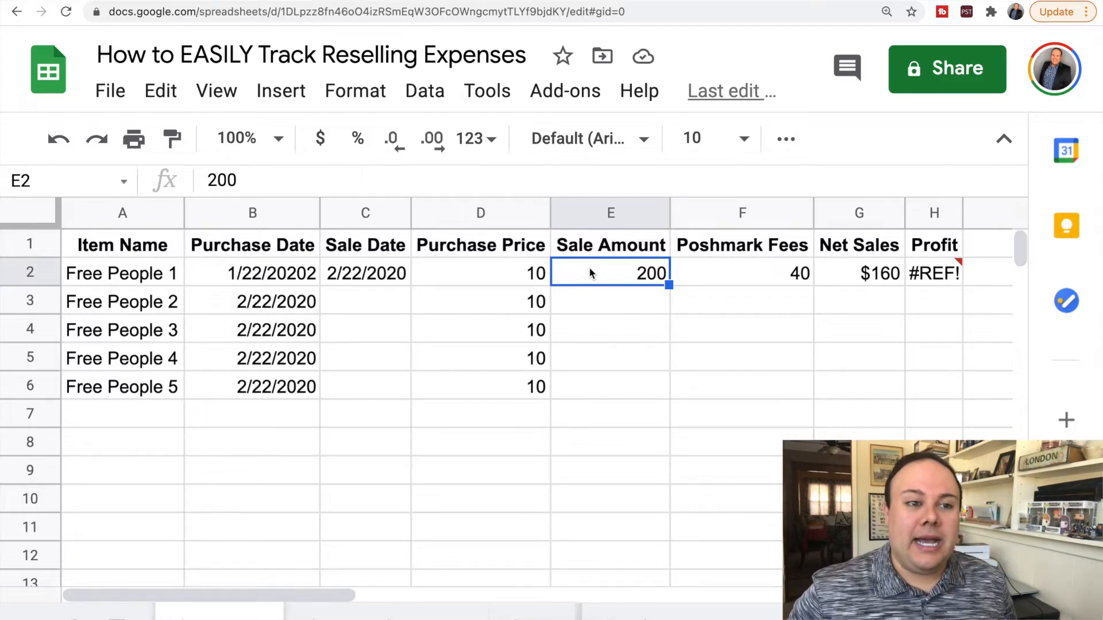
{"action": "type", "text": "200"}
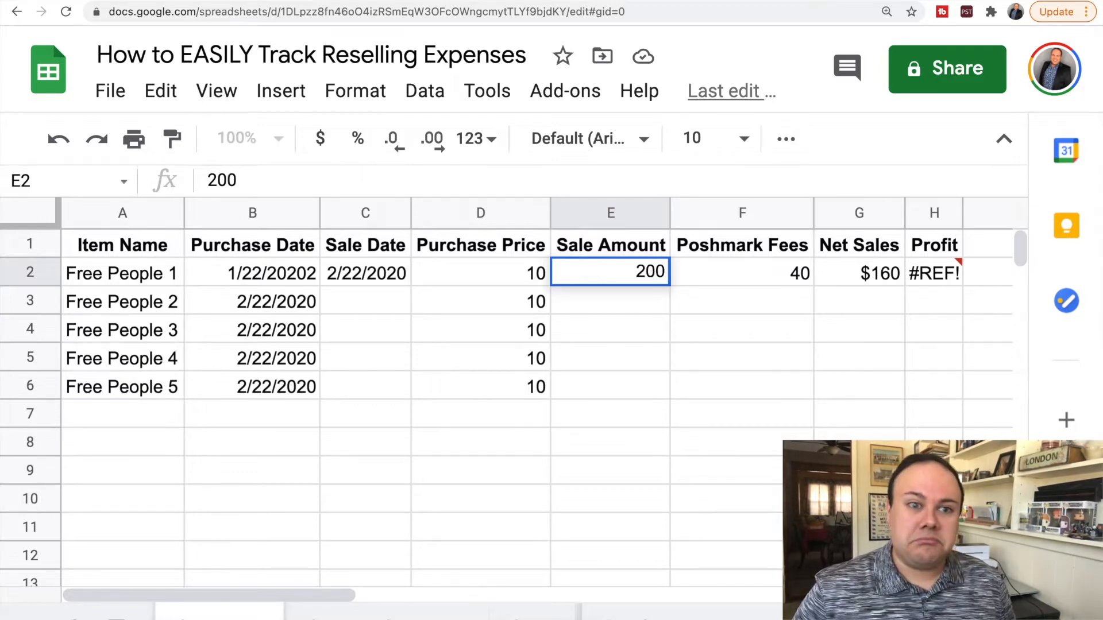
{"action": "key", "text": "Return"}
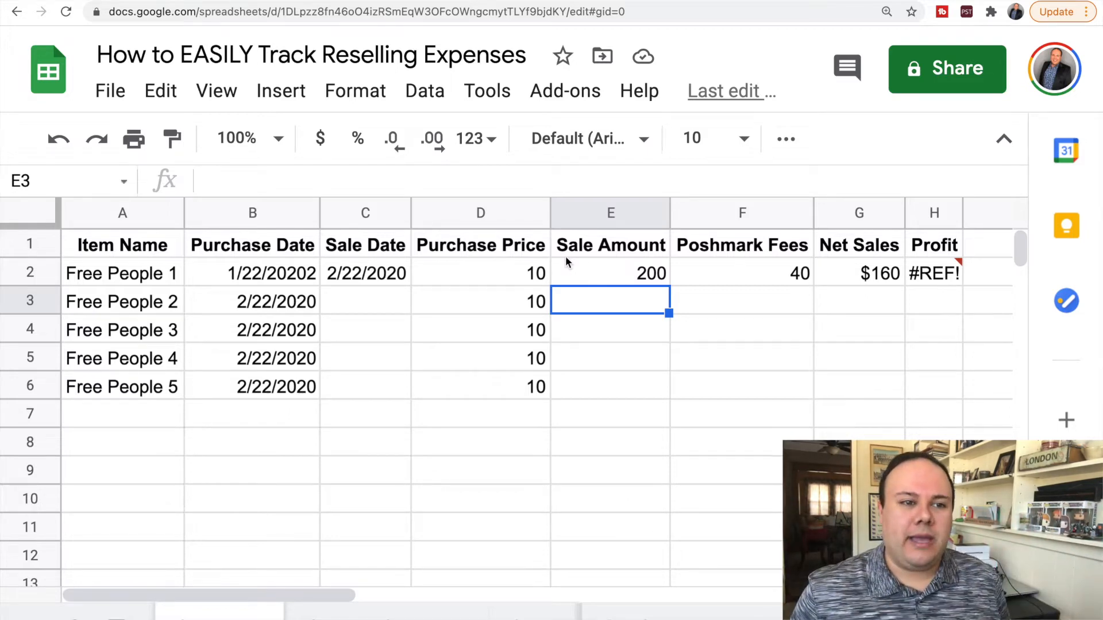
Clear the first item's Poshmark fee in F2 and enter =E2*.2 to calculate it from the sale amount
{"action": "left_click", "coordinate": [710, 280]}
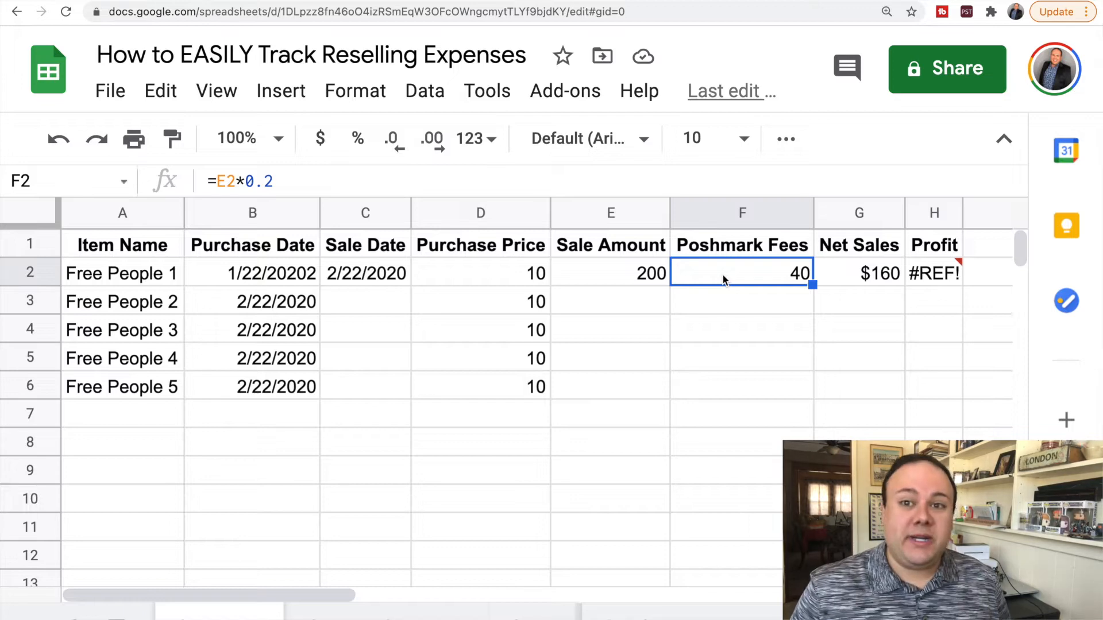
{"action": "key", "text": "Delete"}
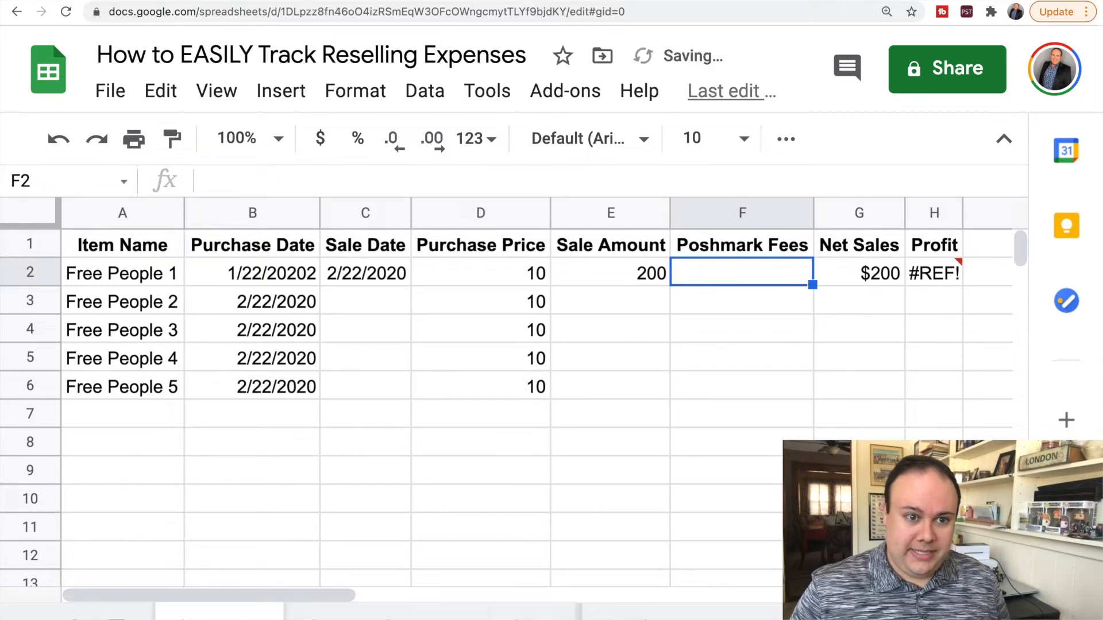
{"action": "type", "text": "="}
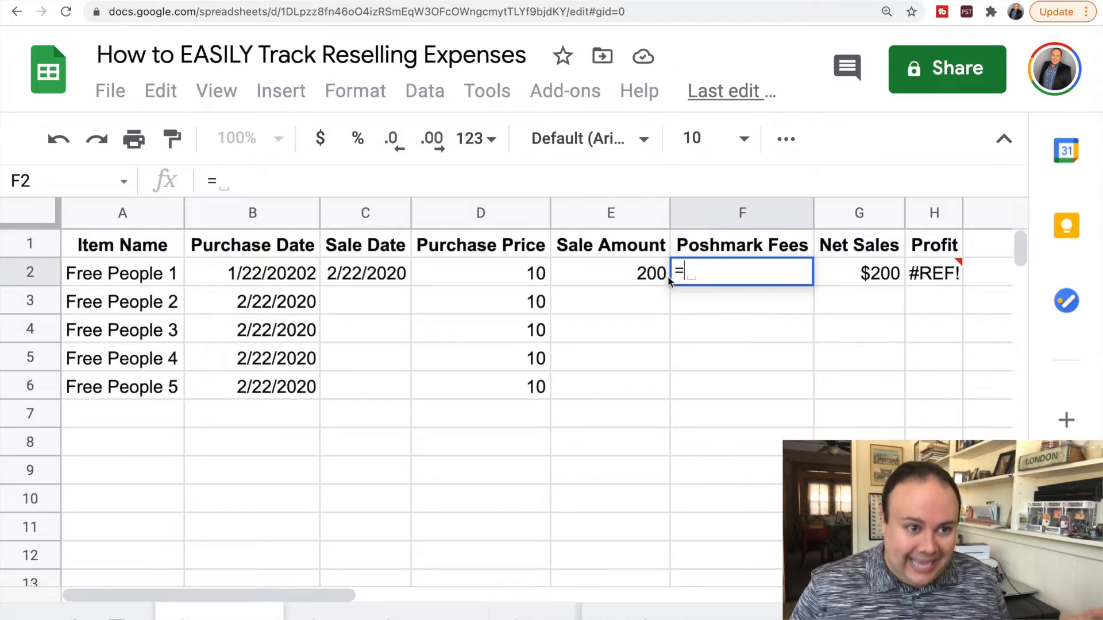
{"action": "left_click", "coordinate": [616, 272]}
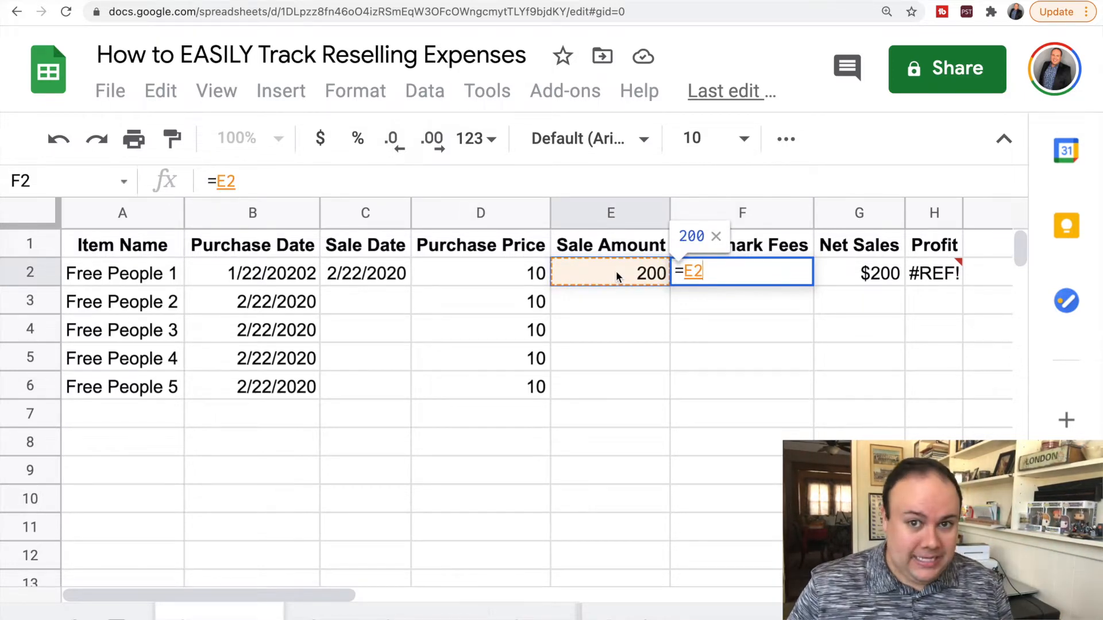
{"action": "type", "text": "*.2"}
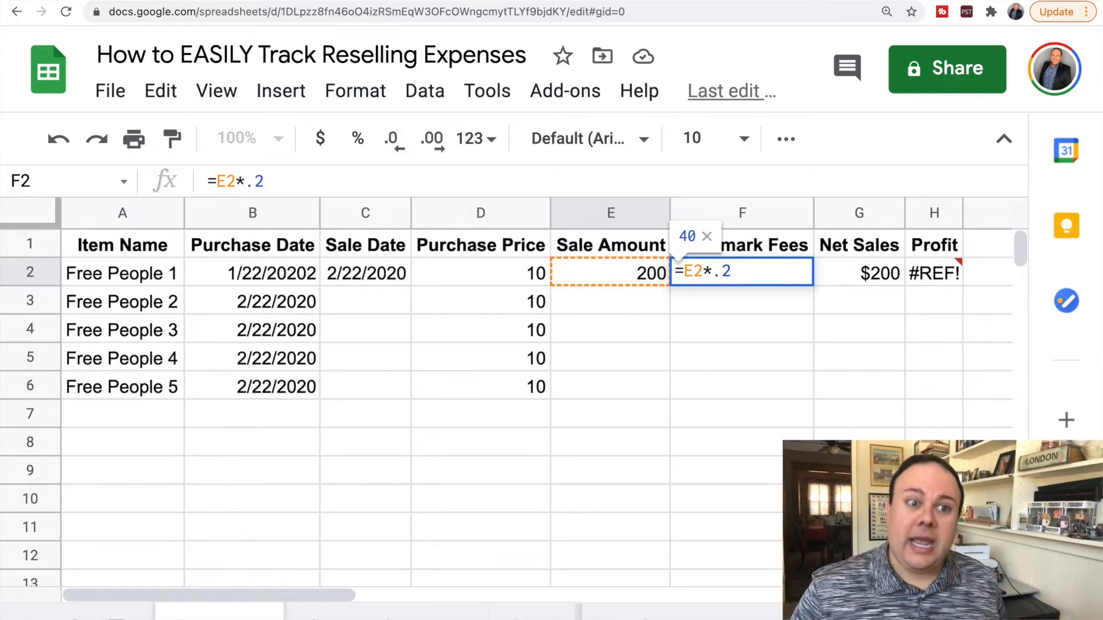
{"action": "key", "text": "Return"}
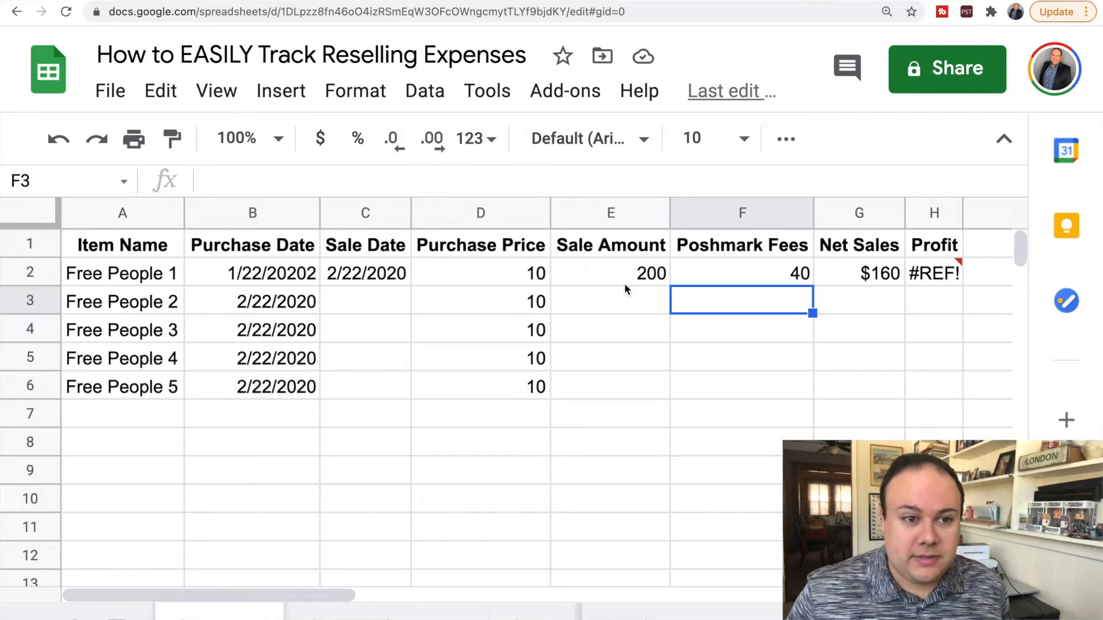
{"action": "left_click", "coordinate": [737, 280]}
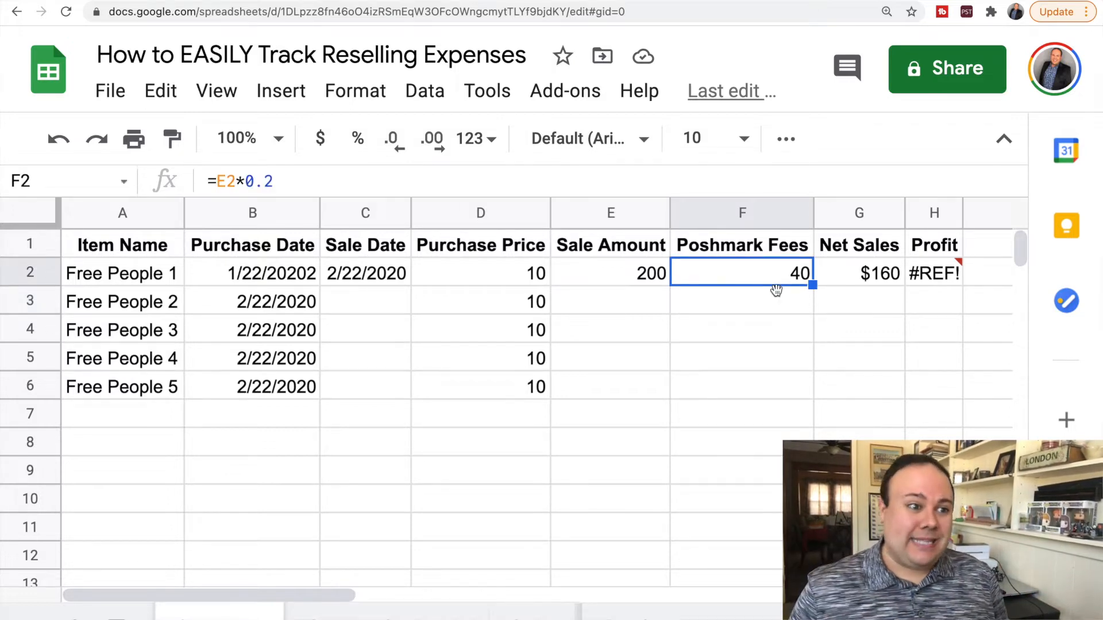
Enter the sale amounts 150, 100, 75 and 50 for the second to fifth items in E3 through E6
{"action": "left_click", "coordinate": [616, 303]}
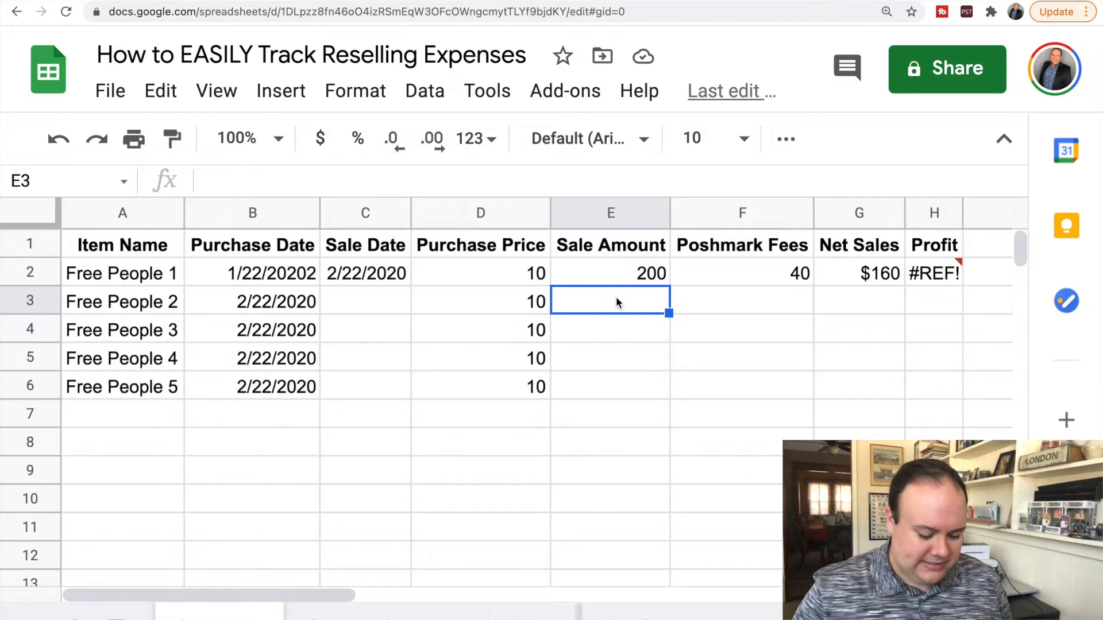
{"action": "type", "text": "150"}
{"action": "key", "text": "Return"}
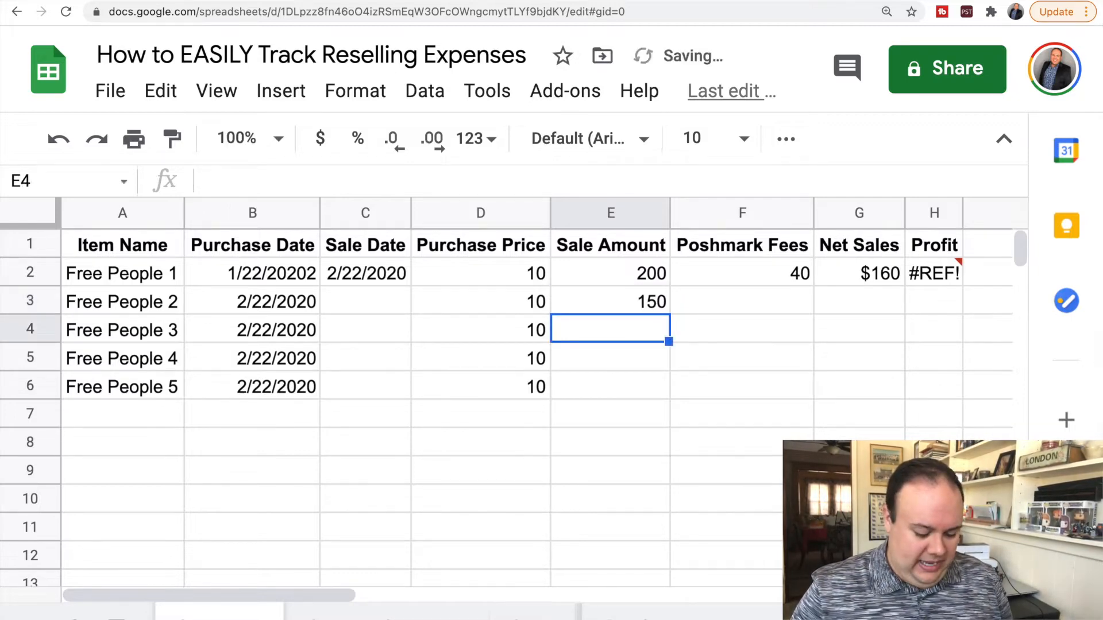
{"action": "type", "text": "100"}
{"action": "key", "text": "Return"}
{"action": "type", "text": "75"}
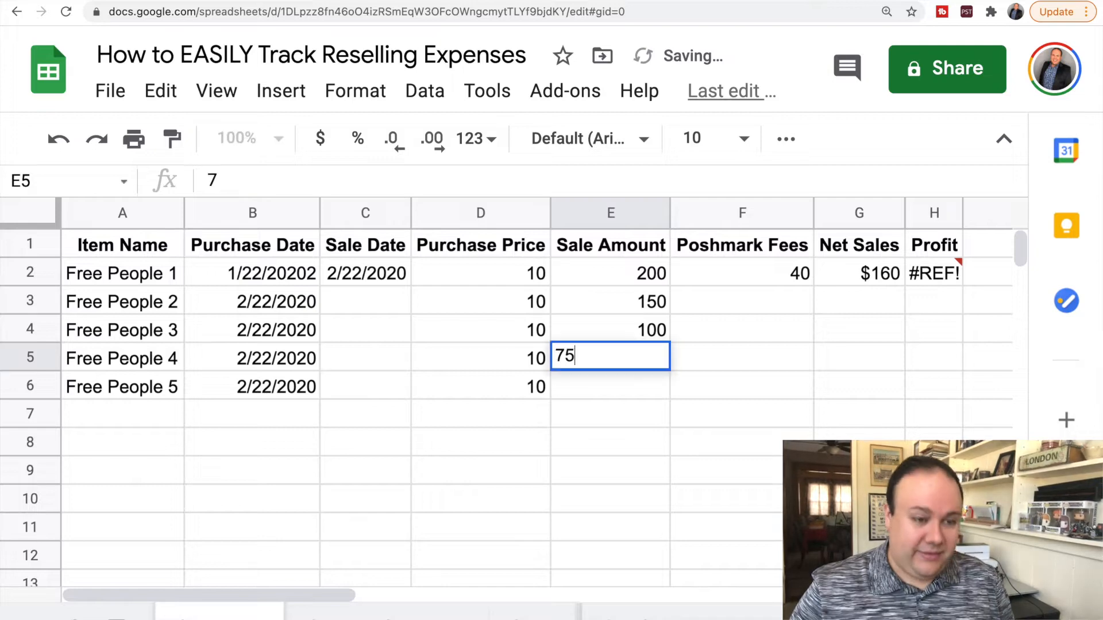
{"action": "key", "text": "Return"}
{"action": "type", "text": "50"}
{"action": "key", "text": "Return"}
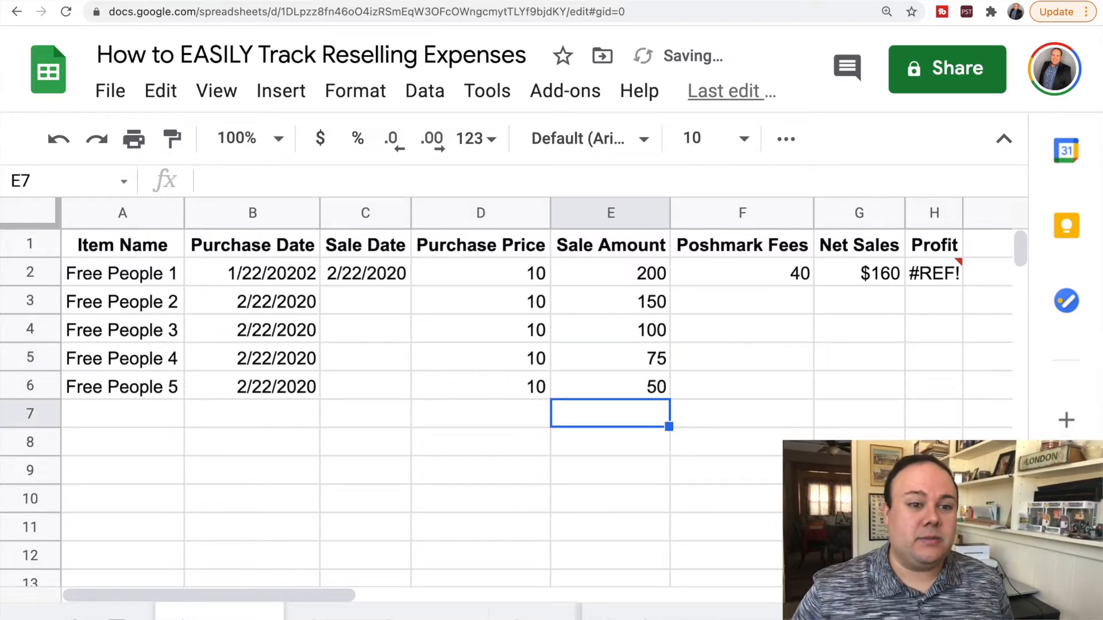
Copy the Poshmark fee formula from F2 down through F6 and check the formulas in F2 and F3
{"action": "left_click", "coordinate": [732, 279]}
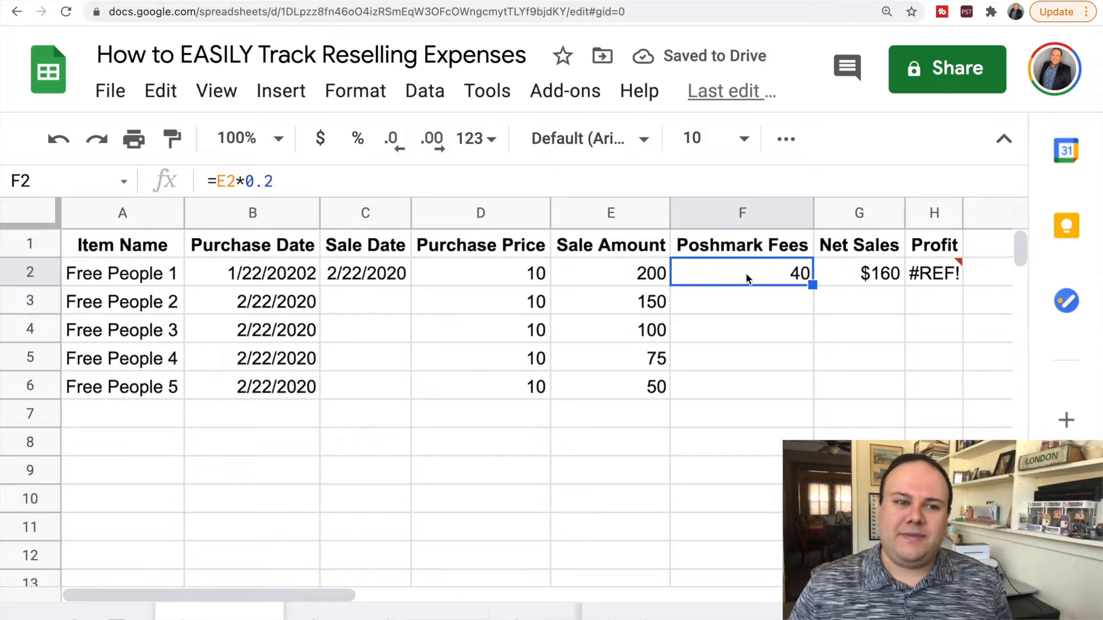
{"action": "double_click", "coordinate": [747, 280]}
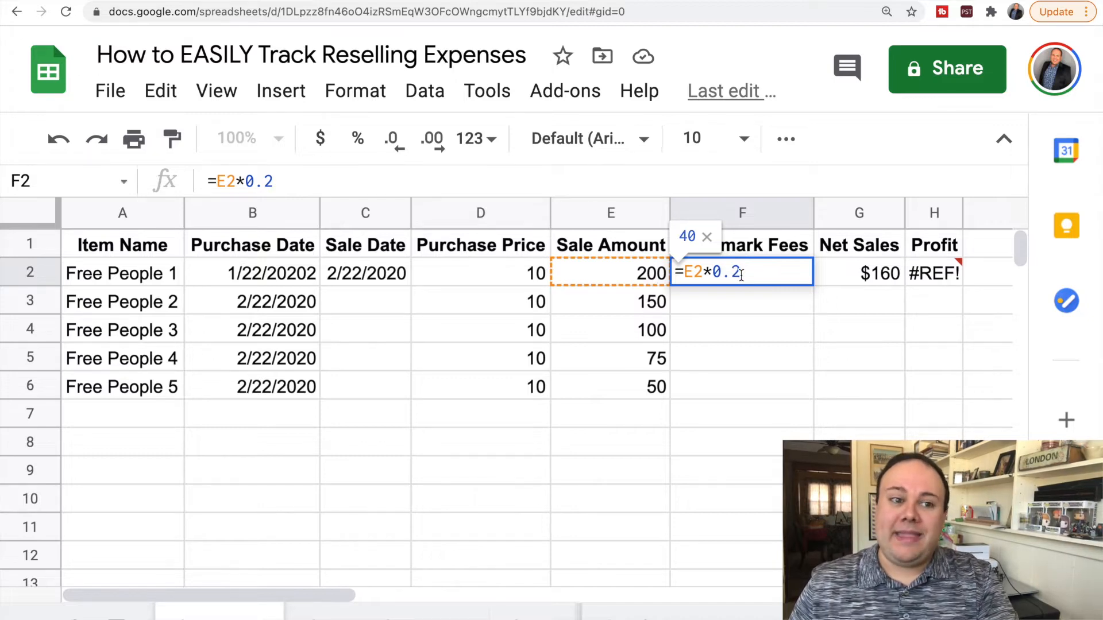
{"action": "key", "text": "Return"}
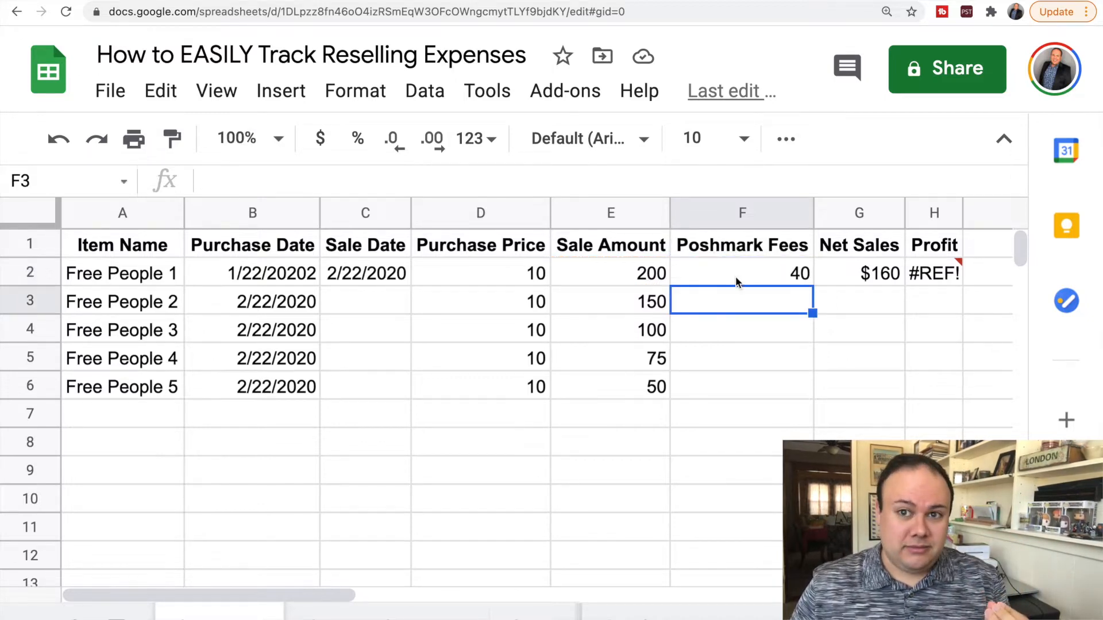
{"action": "left_click", "coordinate": [794, 278]}
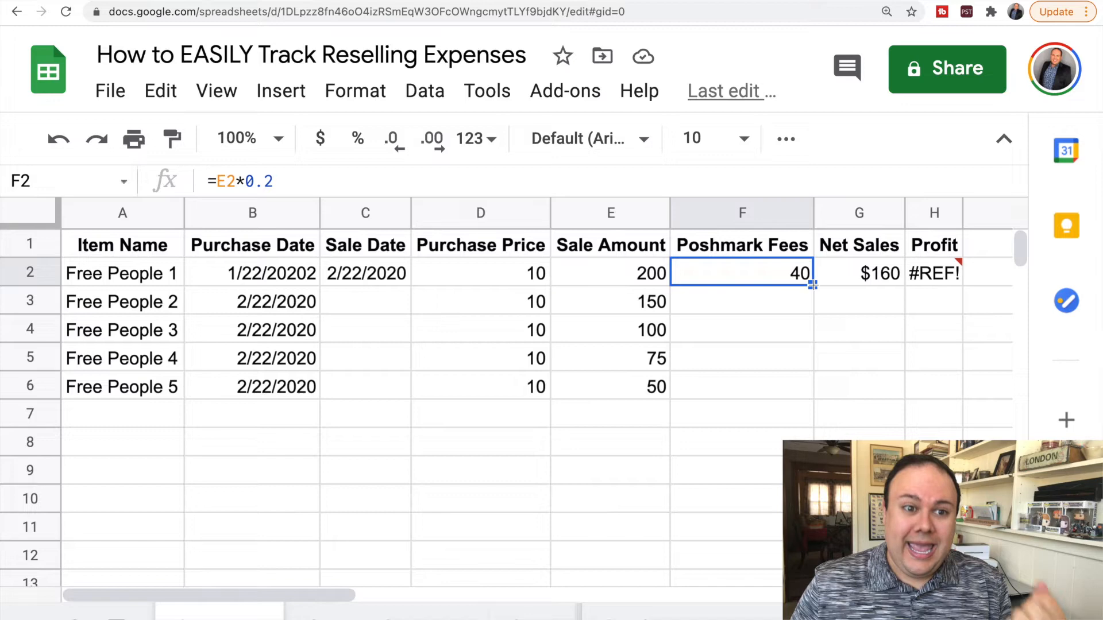
{"action": "left_click_drag", "start_coordinate": [812, 284], "coordinate": [805, 383]}
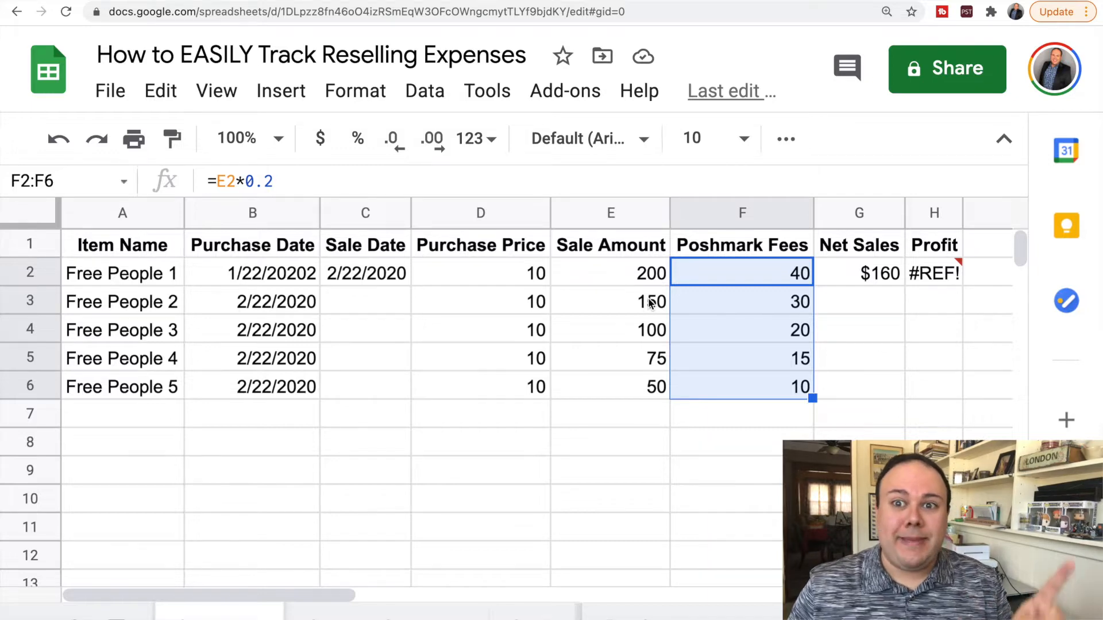
{"action": "double_click", "coordinate": [767, 276]}
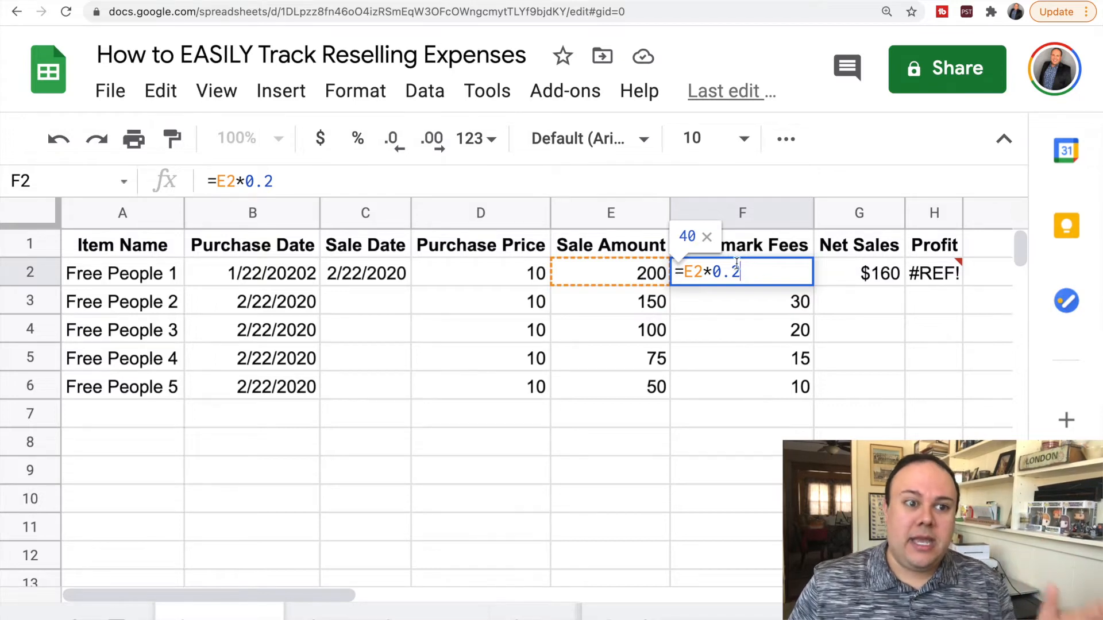
{"action": "left_click", "coordinate": [725, 299]}
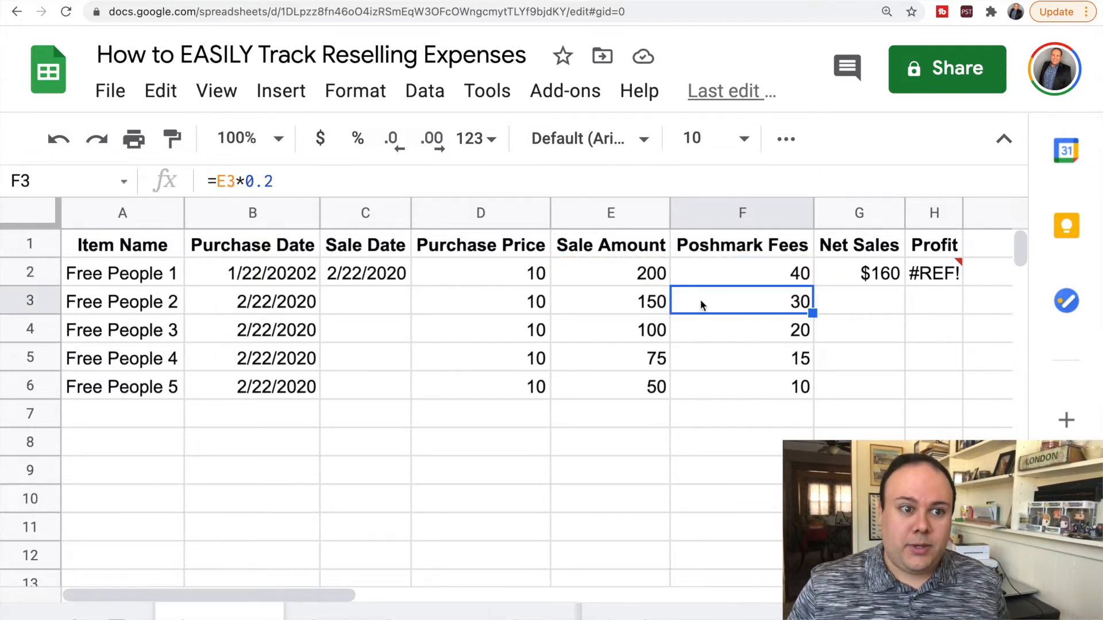
{"action": "double_click", "coordinate": [700, 305]}
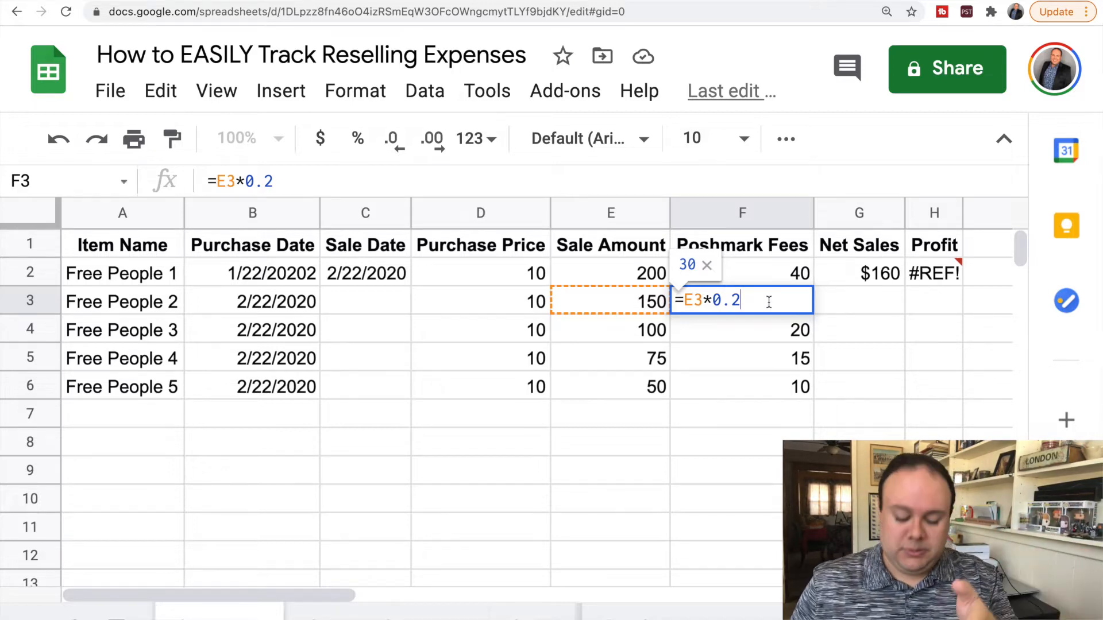
{"action": "key", "text": "Return"}
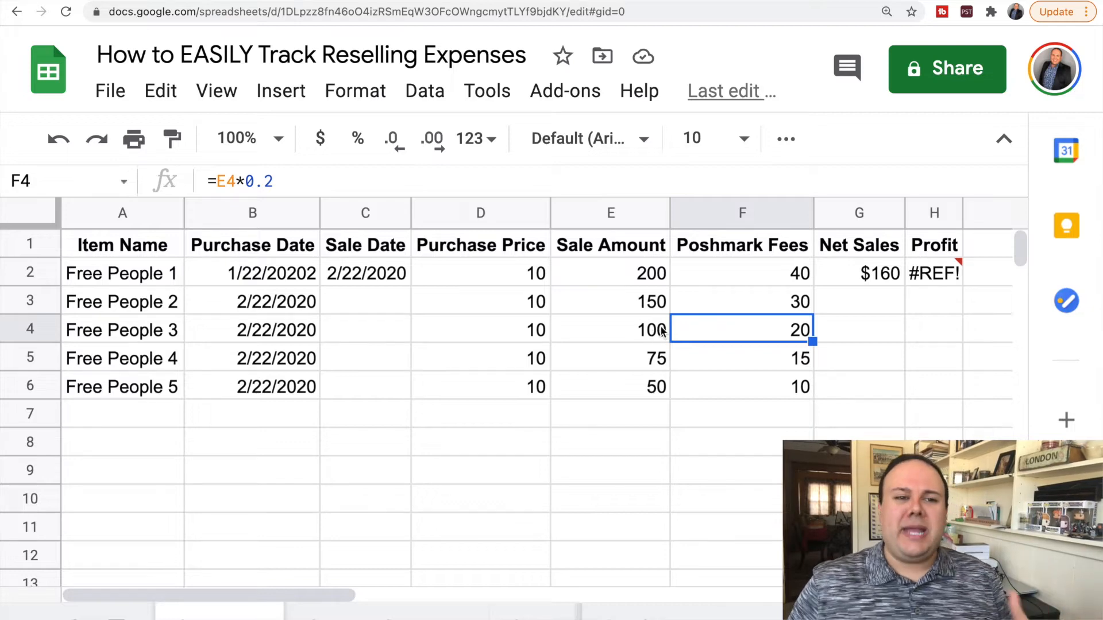
{"action": "left_click_drag", "start_coordinate": [715, 273], "coordinate": [706, 394]}
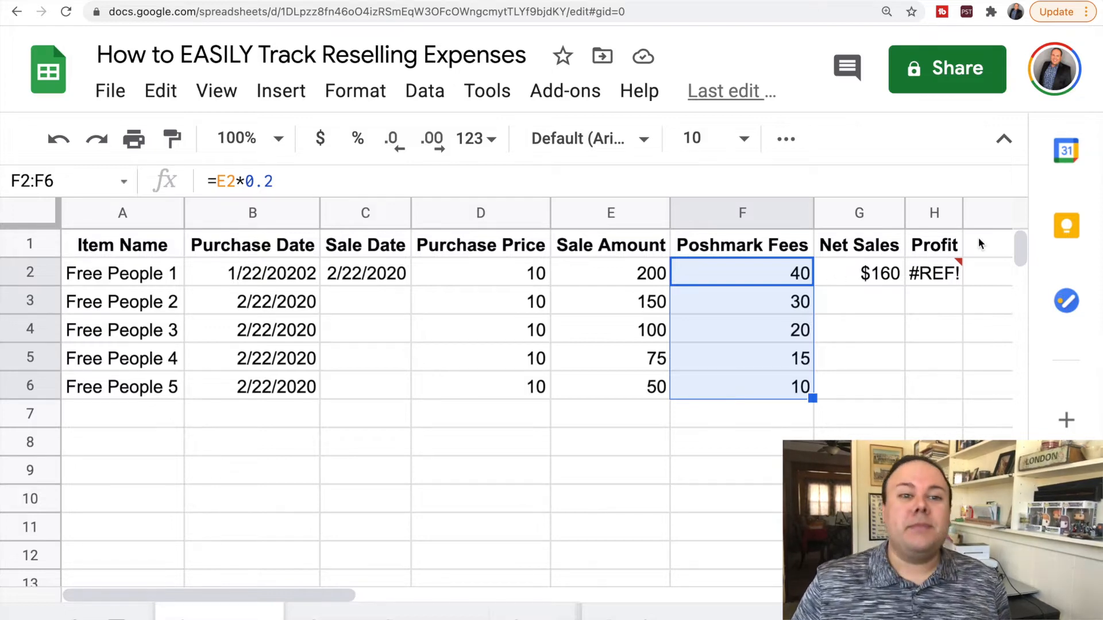
Re-enter the first item's net sales formula in G2 as =E2-F2, subtracting the Poshmark fee from the sale amount
{"action": "left_click", "coordinate": [856, 273]}
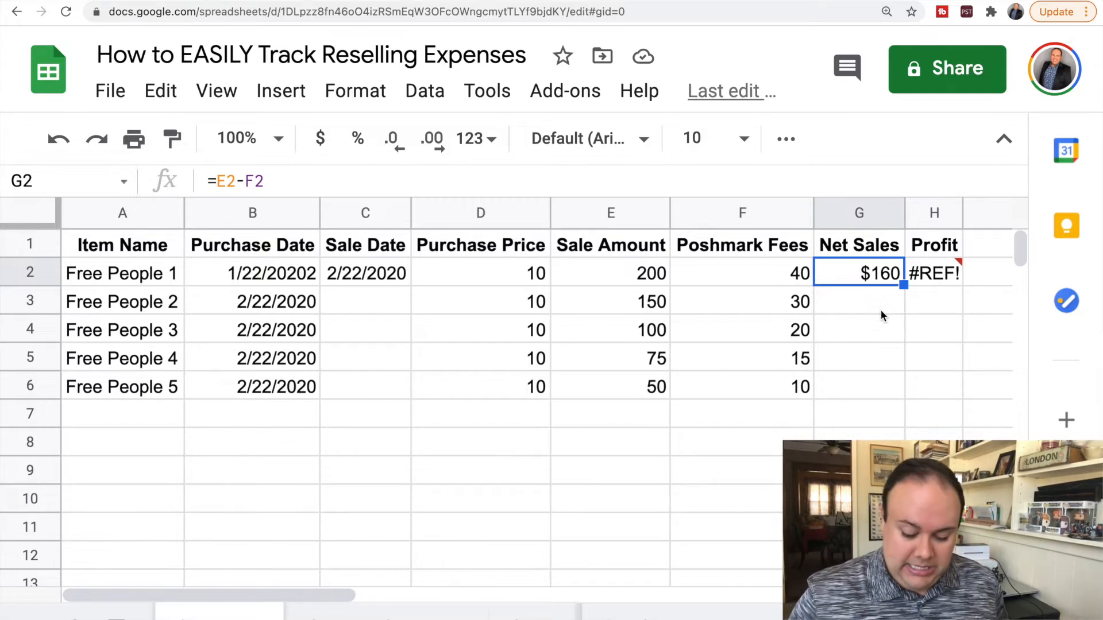
{"action": "type", "text": "="}
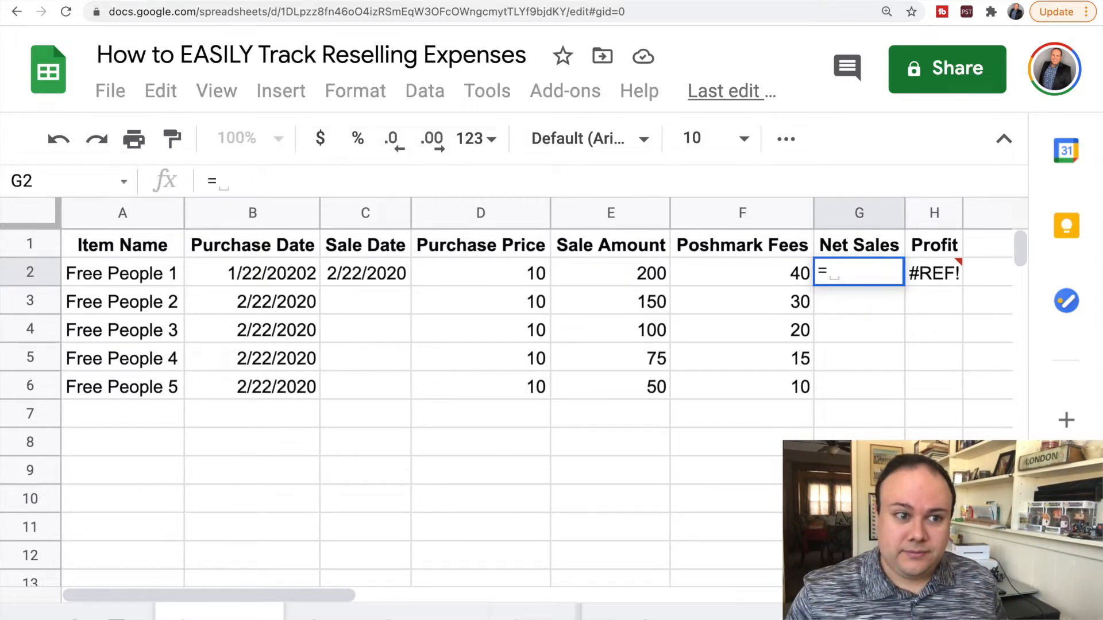
{"action": "left_click", "coordinate": [610, 278]}
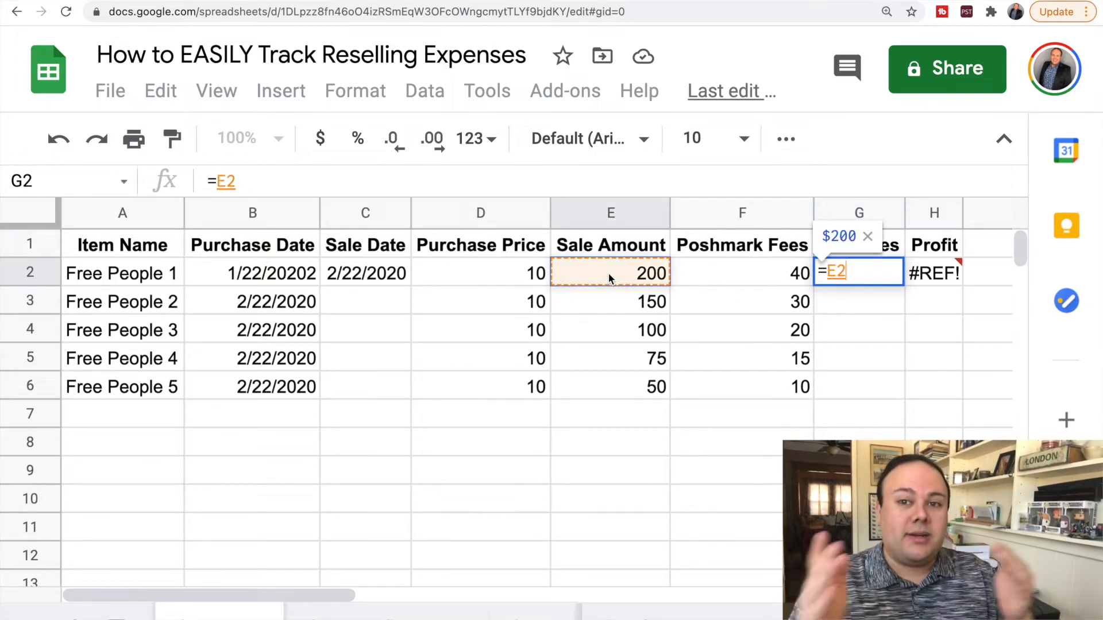
{"action": "type", "text": "-"}
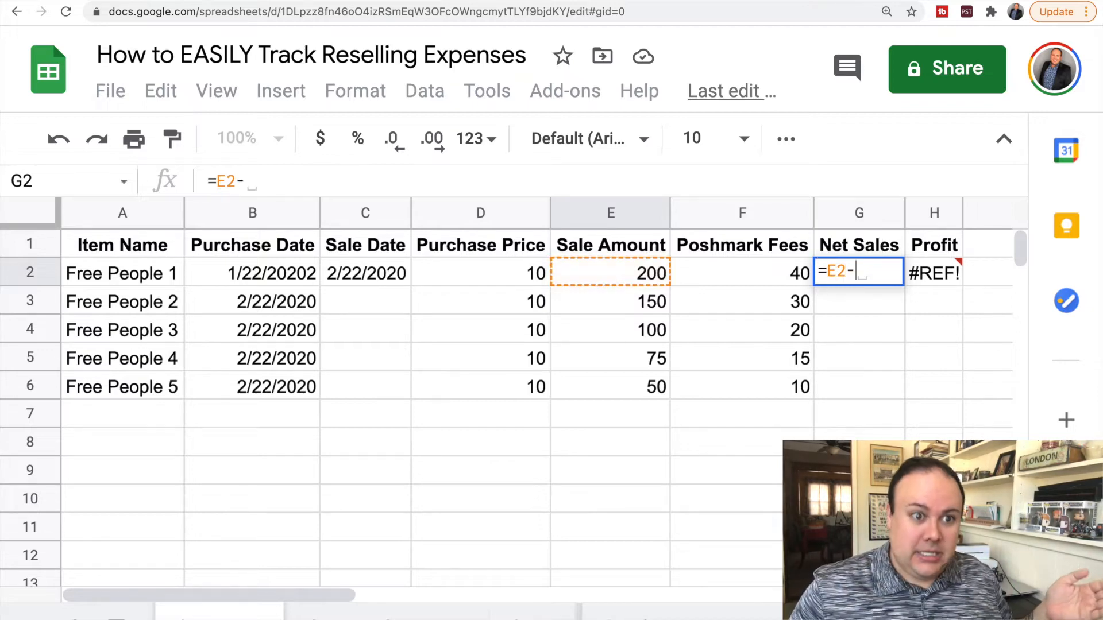
{"action": "left_click", "coordinate": [740, 273]}
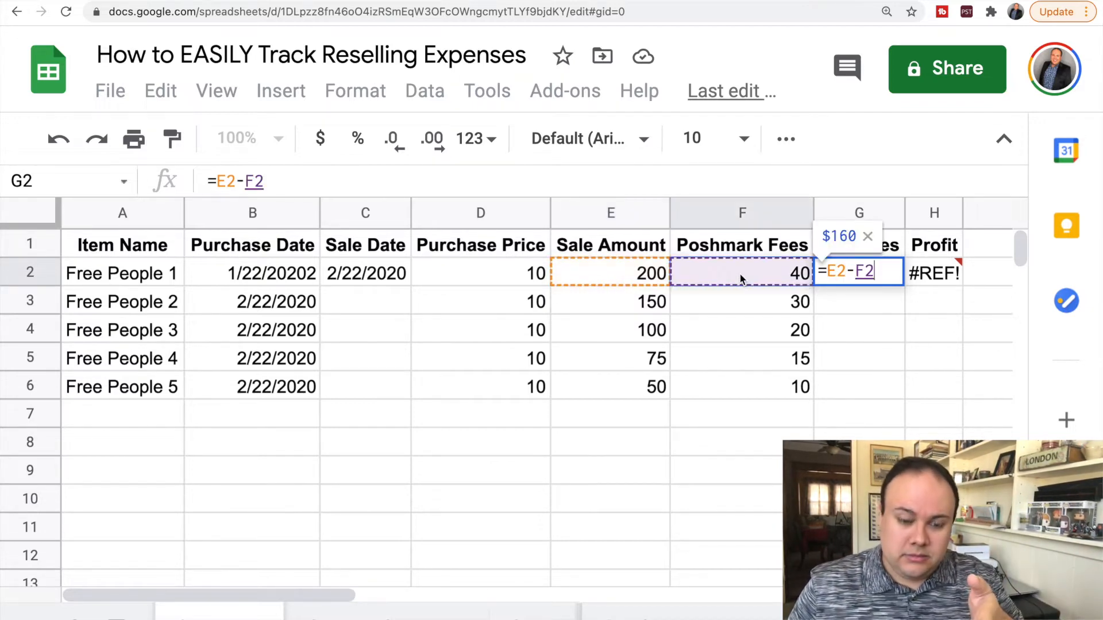
{"action": "key", "text": "Return"}
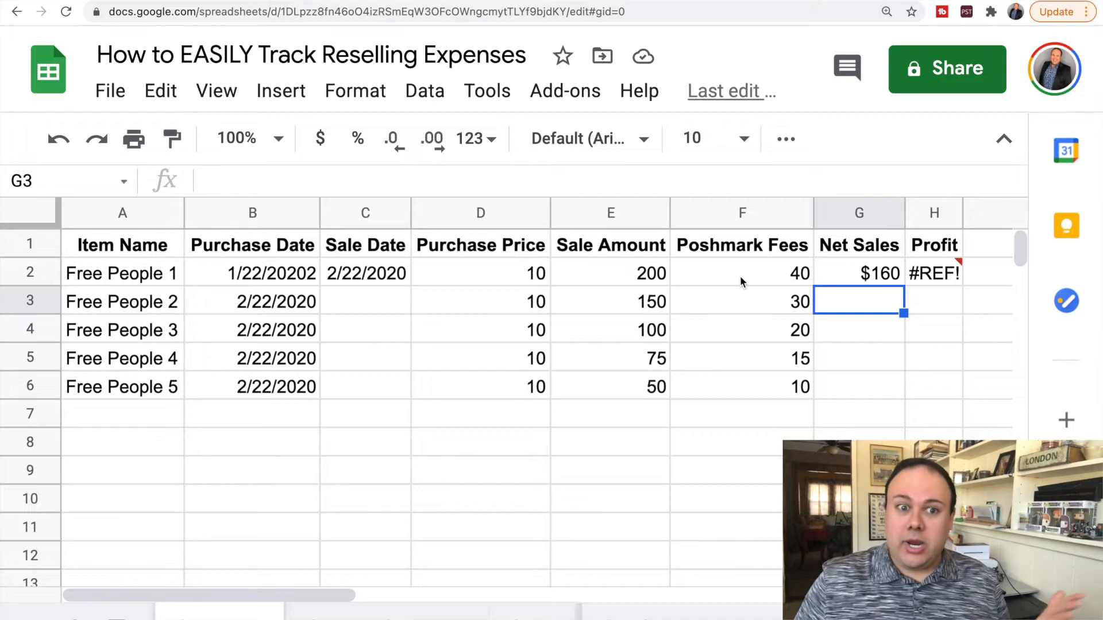
Clear the broken profit formula in H2 and copy the net sales formula from G2 down through G6
{"action": "left_click", "coordinate": [929, 274]}
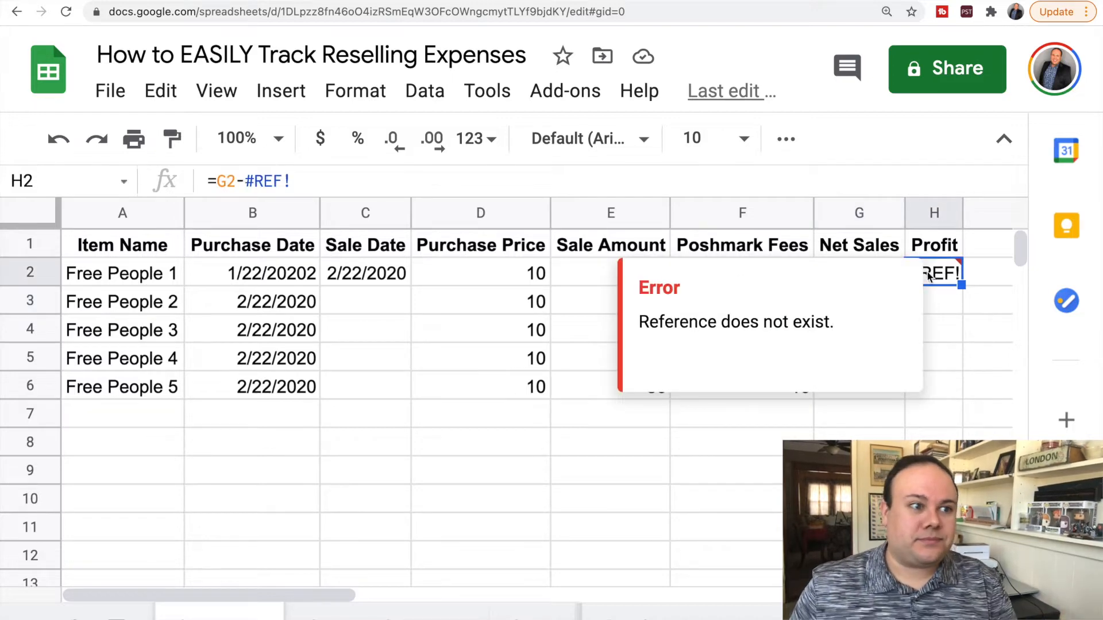
{"action": "key", "text": "Delete"}
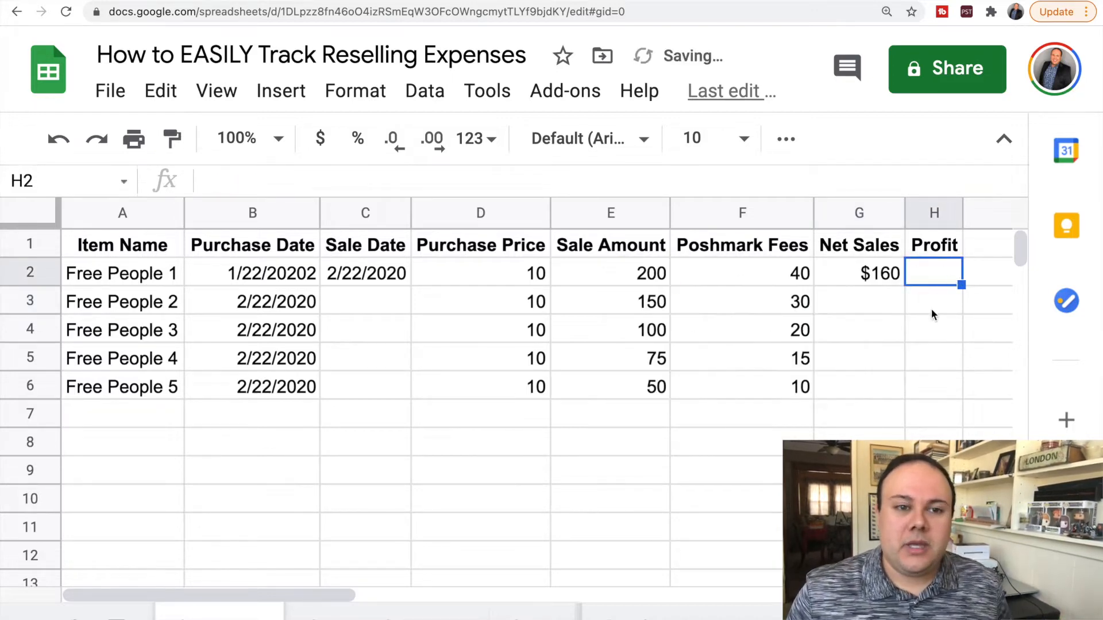
{"action": "left_click", "coordinate": [871, 291]}
{"action": "left_click", "coordinate": [873, 275]}
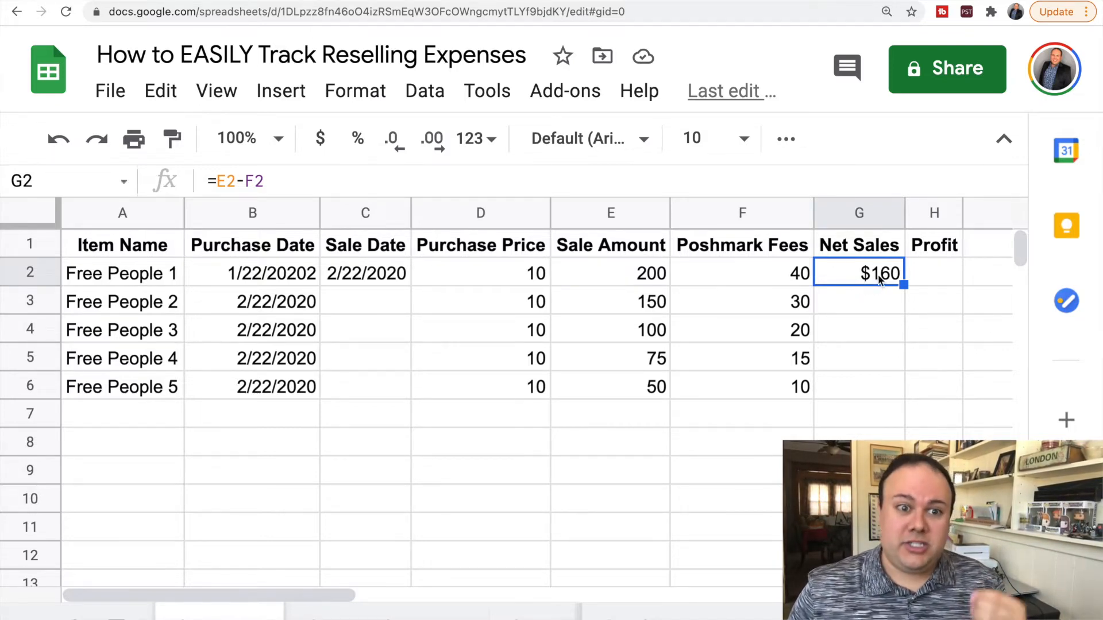
{"action": "left_click_drag", "start_coordinate": [903, 284], "coordinate": [891, 388]}
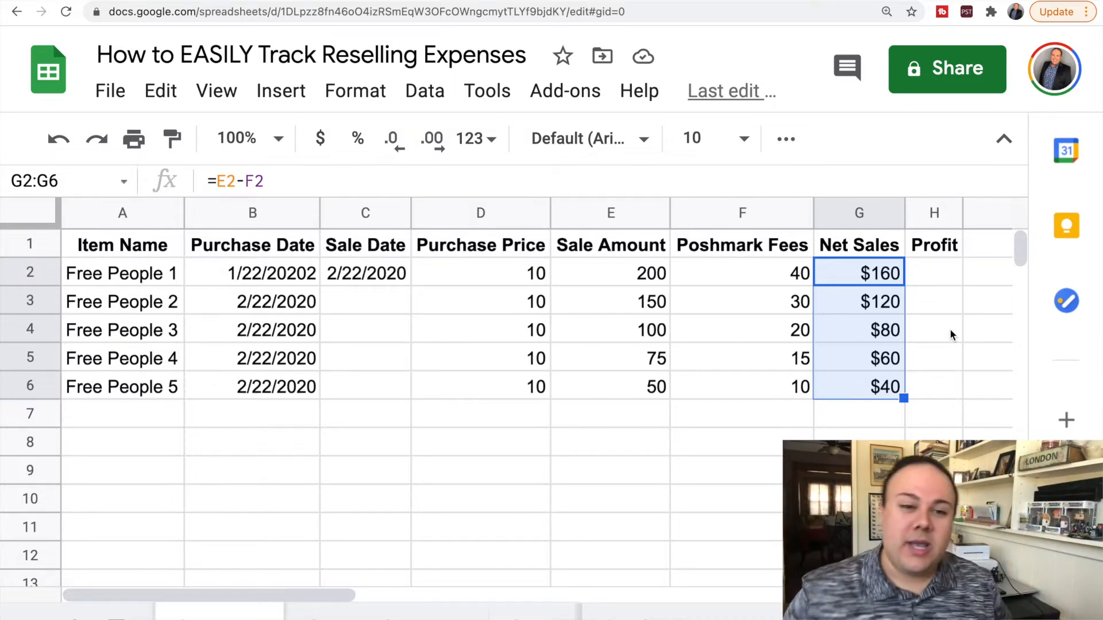
Enter =G2-D2 in H2 to calculate profit as net sales minus purchase price, and copy the formula down through H6
{"action": "left_click", "coordinate": [931, 274]}
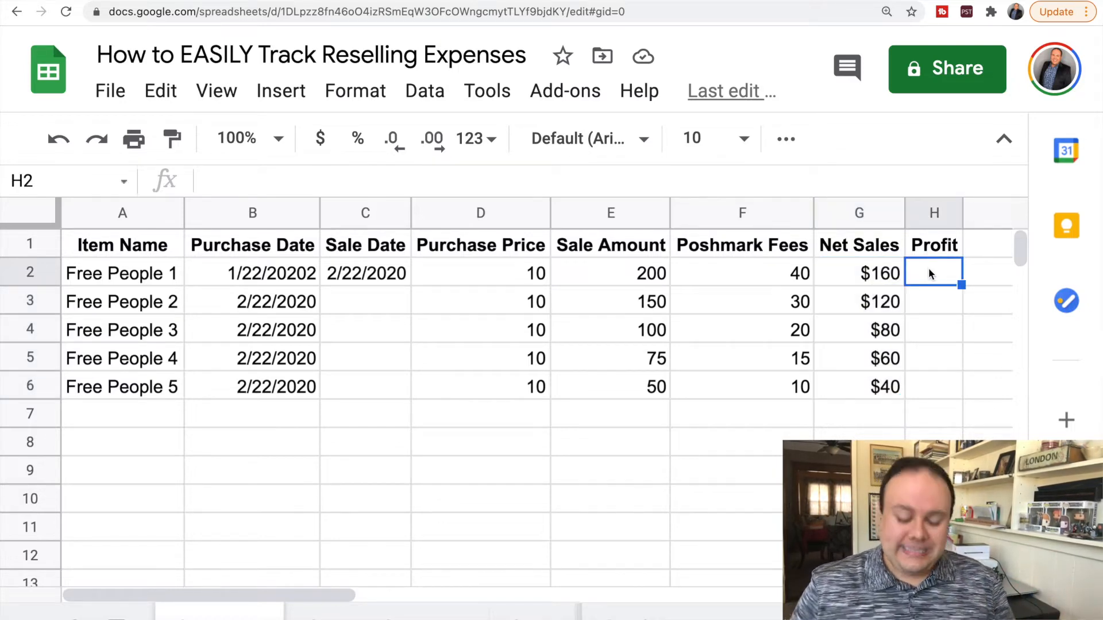
{"action": "type", "text": "="}
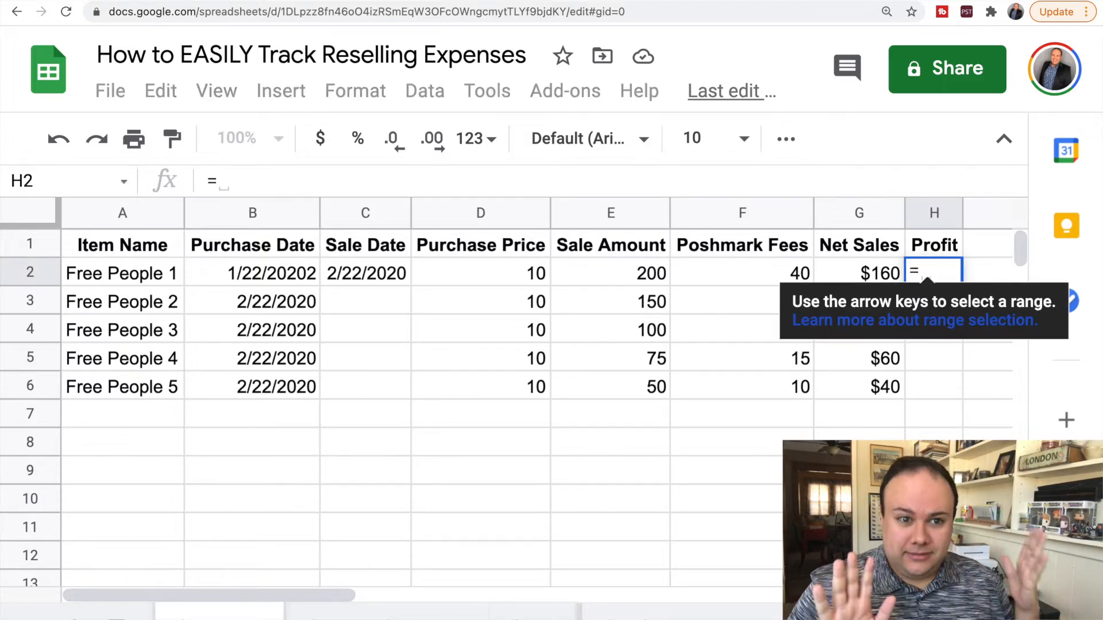
{"action": "left_click", "coordinate": [870, 271]}
{"action": "type", "text": "-"}
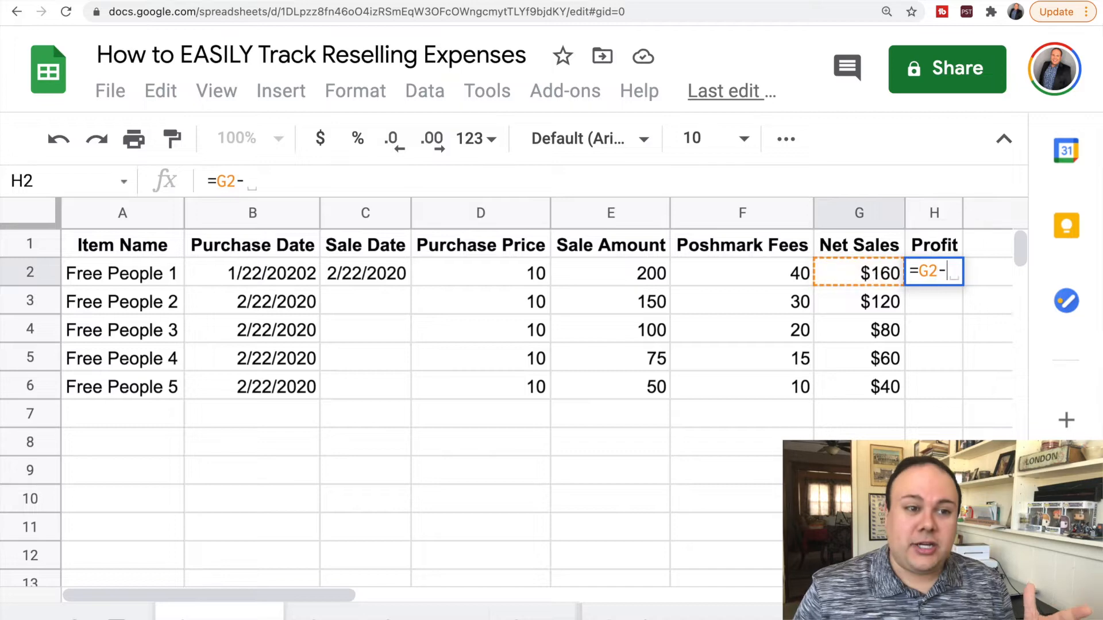
{"action": "left_click", "coordinate": [528, 272]}
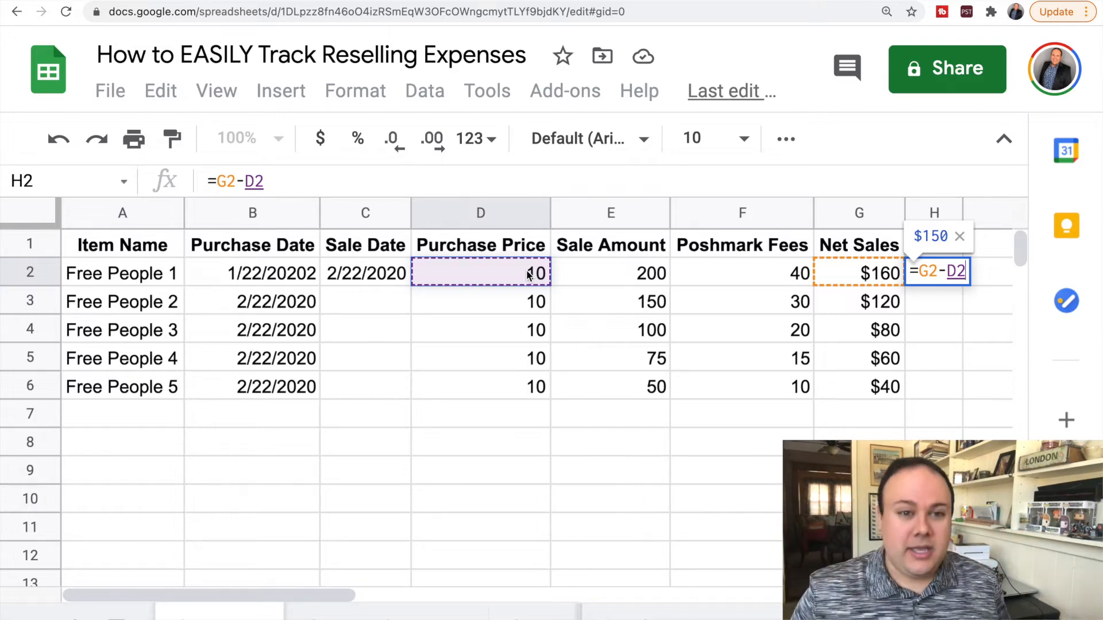
{"action": "key", "text": "Return"}
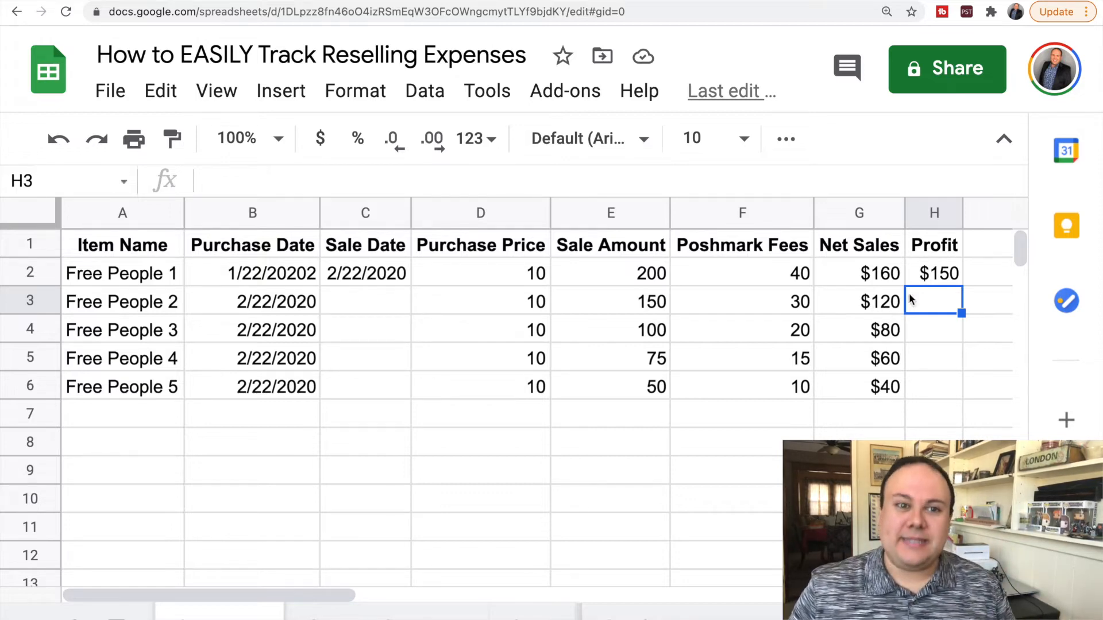
{"action": "left_click", "coordinate": [949, 279]}
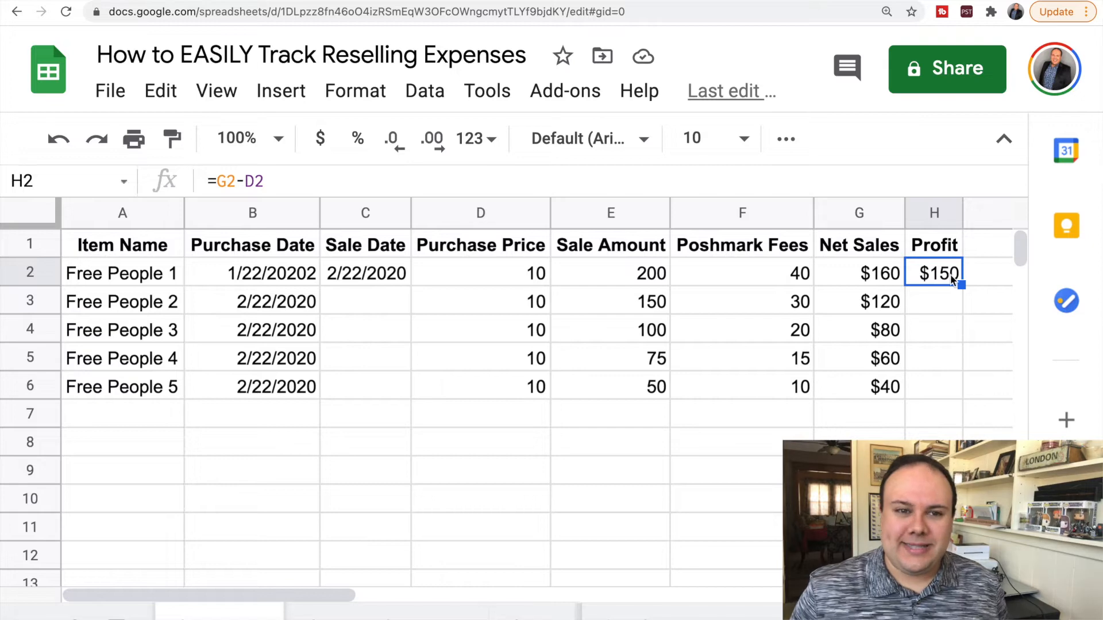
{"action": "left_click_drag", "start_coordinate": [962, 285], "coordinate": [951, 388]}
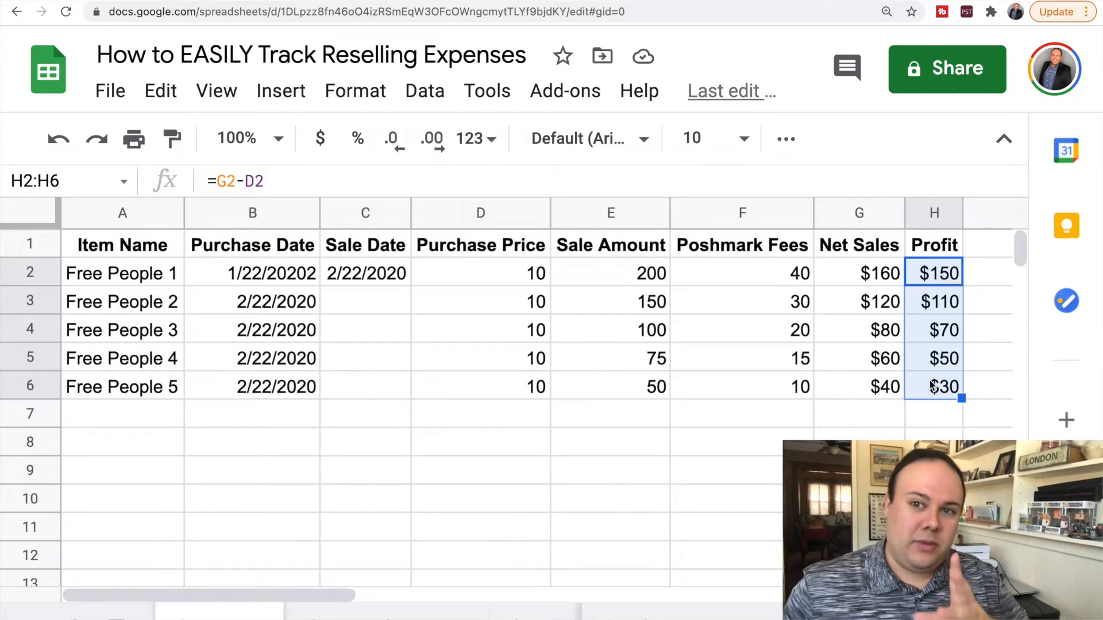
{"action": "left_click", "coordinate": [930, 415]}
{"action": "left_click", "coordinate": [518, 413]}
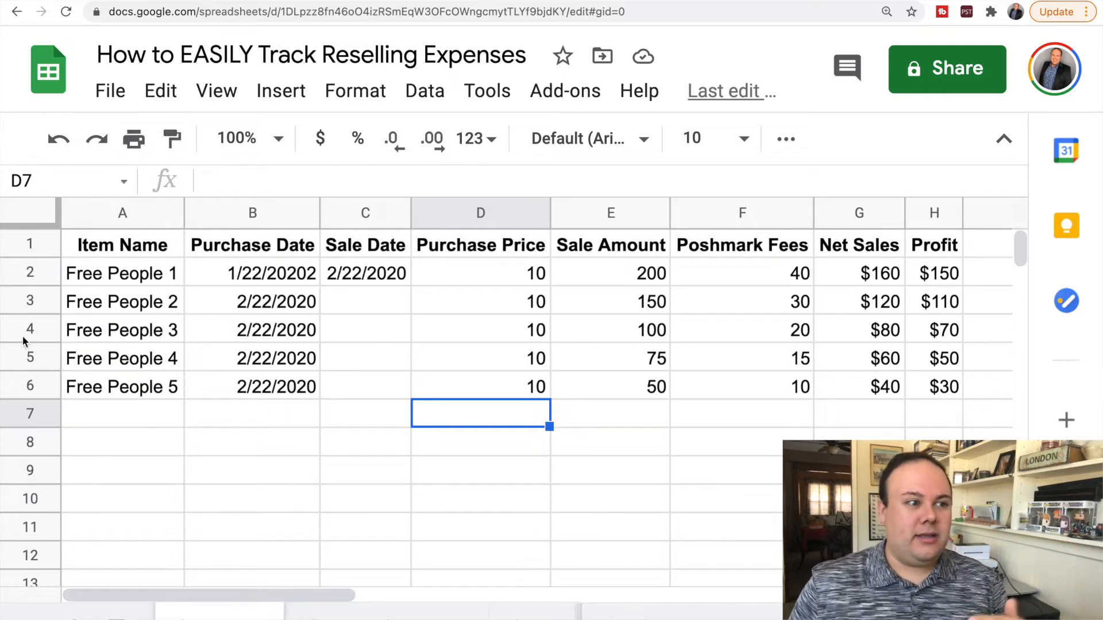
{"action": "scroll", "coordinate": [22, 337], "scroll_direction": "down", "scroll_amount": 1}
{"action": "scroll", "coordinate": [23, 337], "scroll_direction": "up", "scroll_amount": 1}
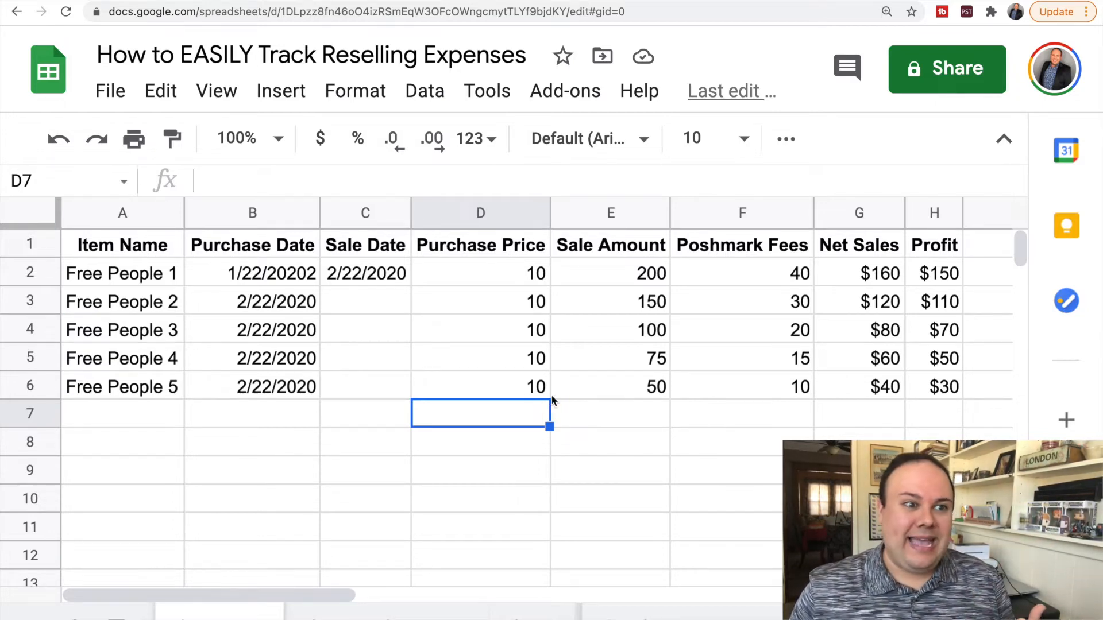
{"action": "left_click", "coordinate": [153, 411]}
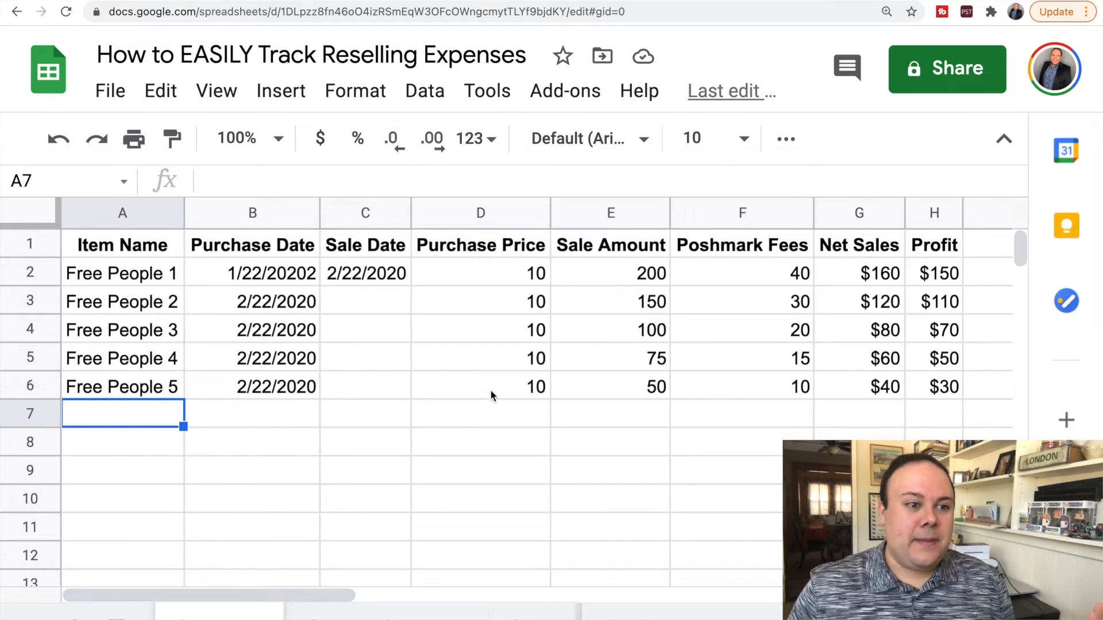
{"action": "left_click", "coordinate": [516, 394]}
{"action": "left_click_drag", "start_coordinate": [549, 397], "coordinate": [536, 555]}
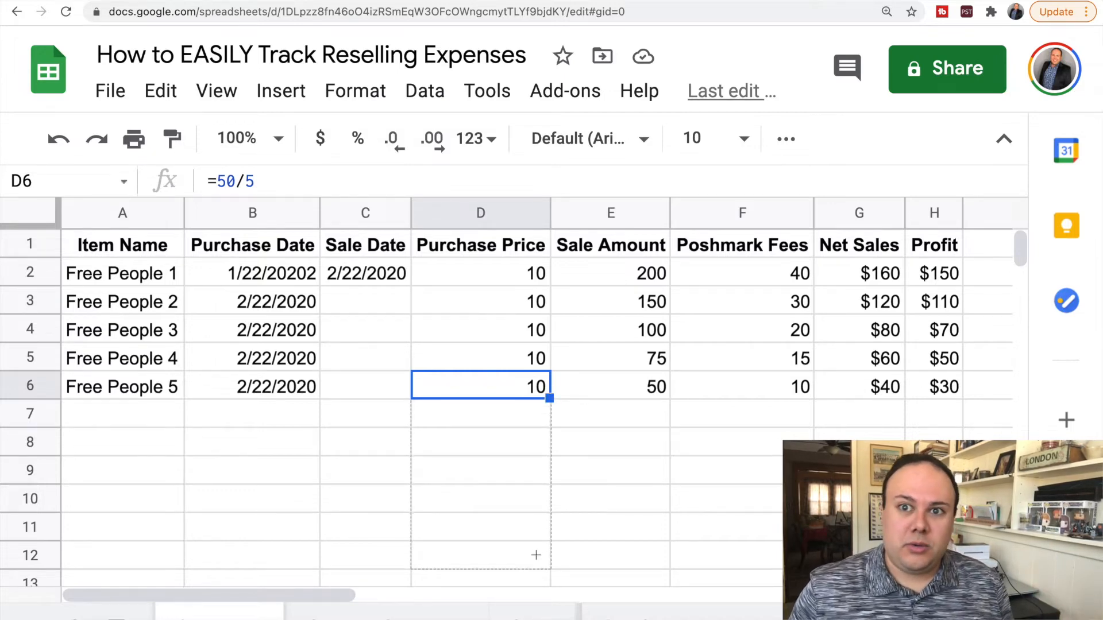
{"action": "left_click_drag", "start_coordinate": [536, 555], "coordinate": [536, 557]}
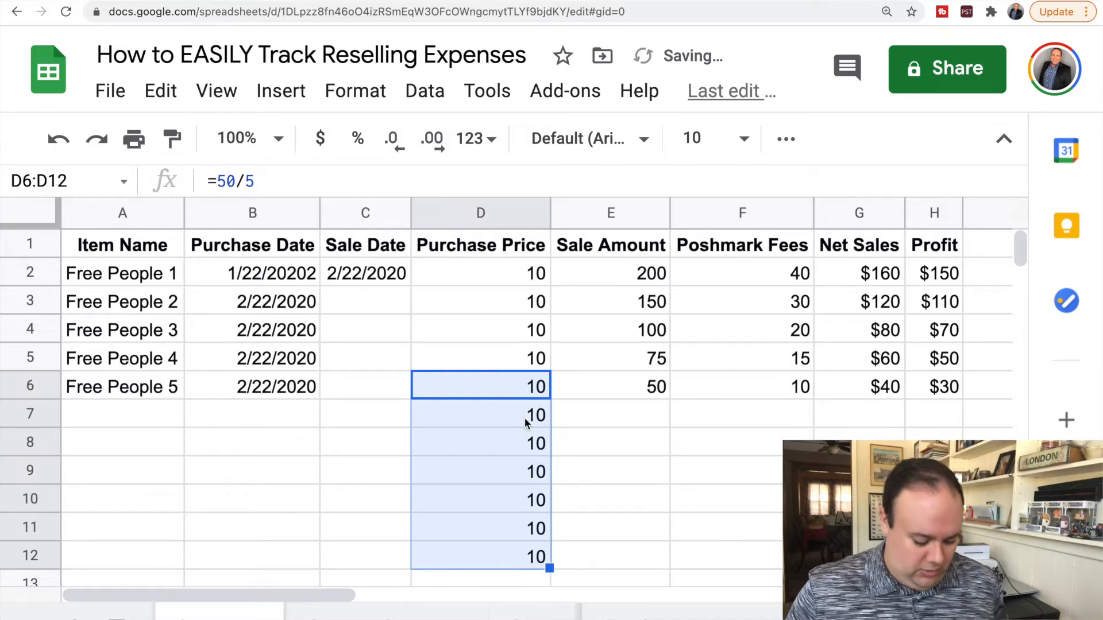
{"action": "key", "text": "ctrl+z"}
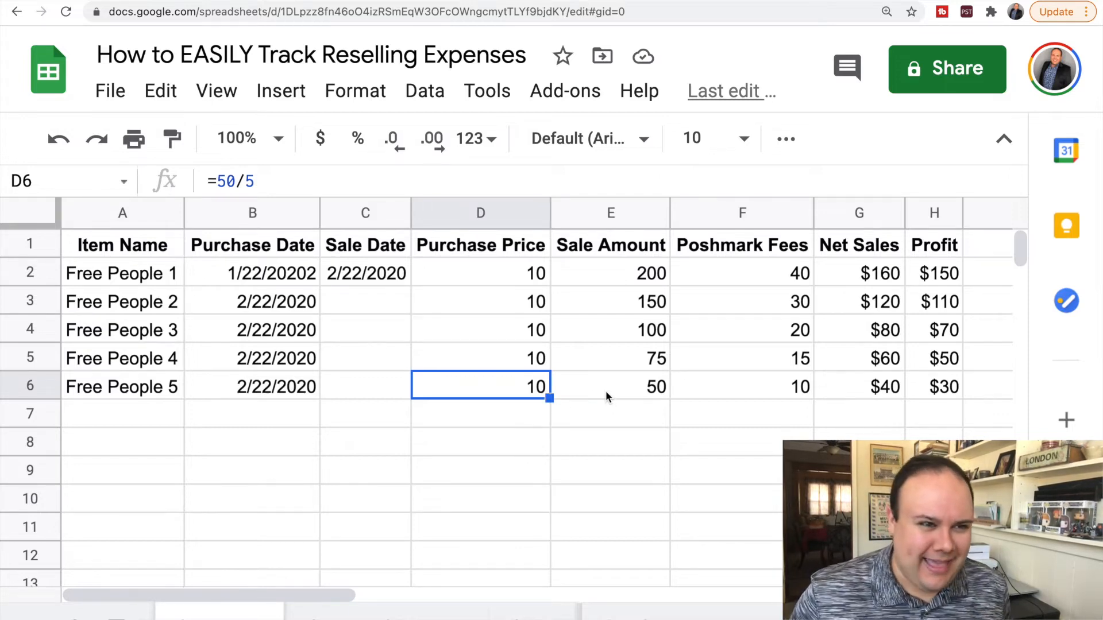
Copy the Poshmark fee, net sales and profit formulas from row 6 down through row 12
{"action": "left_click", "coordinate": [742, 389]}
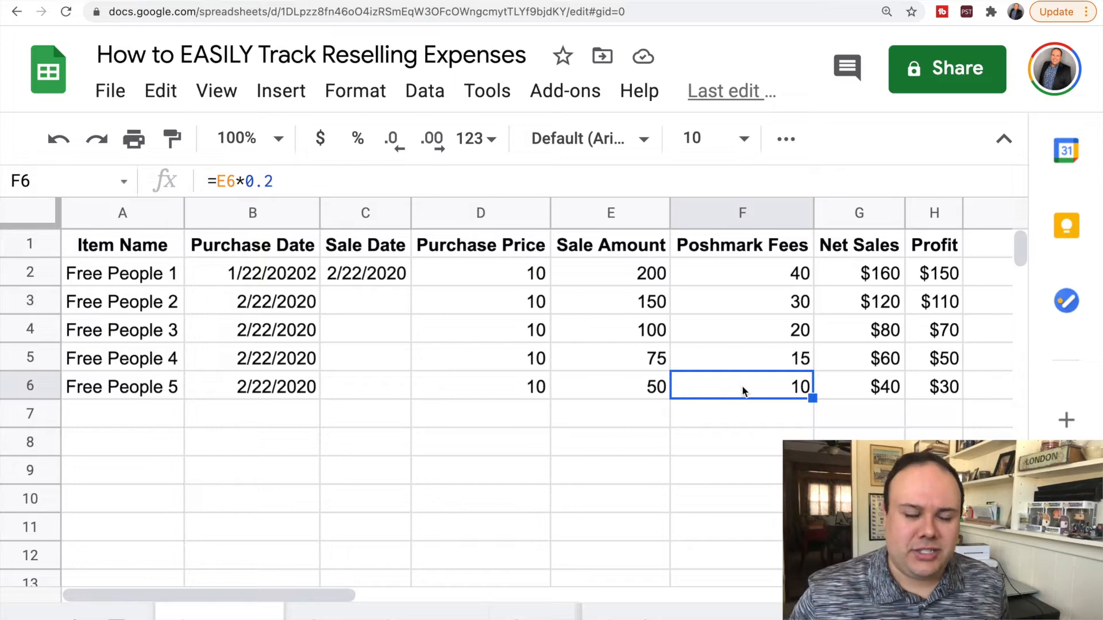
{"action": "left_click_drag", "start_coordinate": [812, 397], "coordinate": [810, 566]}
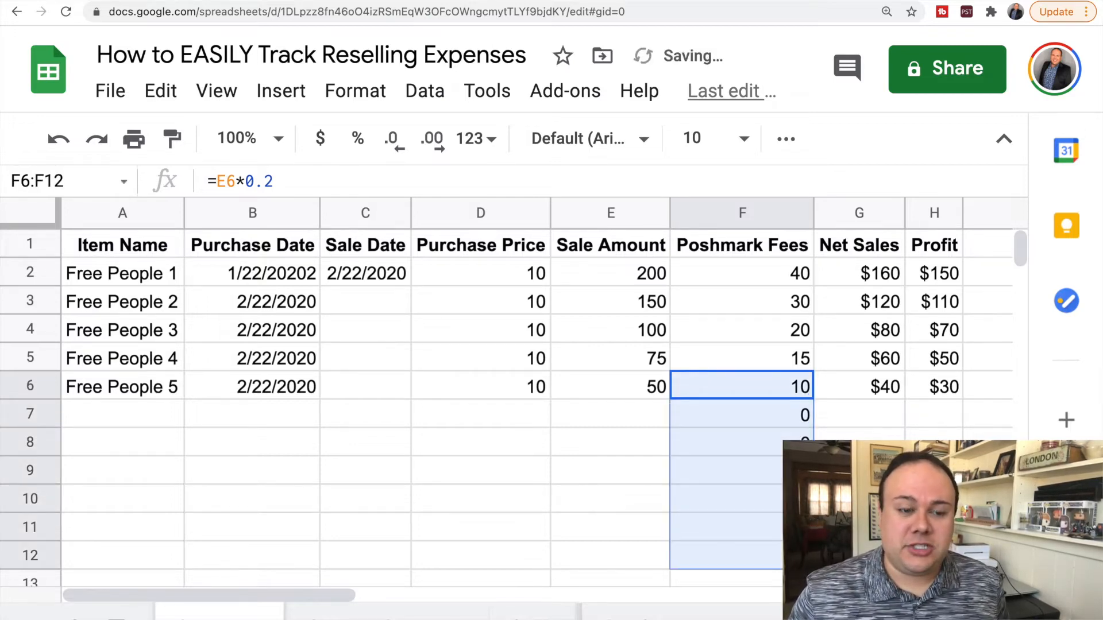
{"action": "left_click", "coordinate": [888, 393]}
{"action": "left_click_drag", "start_coordinate": [903, 397], "coordinate": [898, 560]}
{"action": "left_click", "coordinate": [962, 390]}
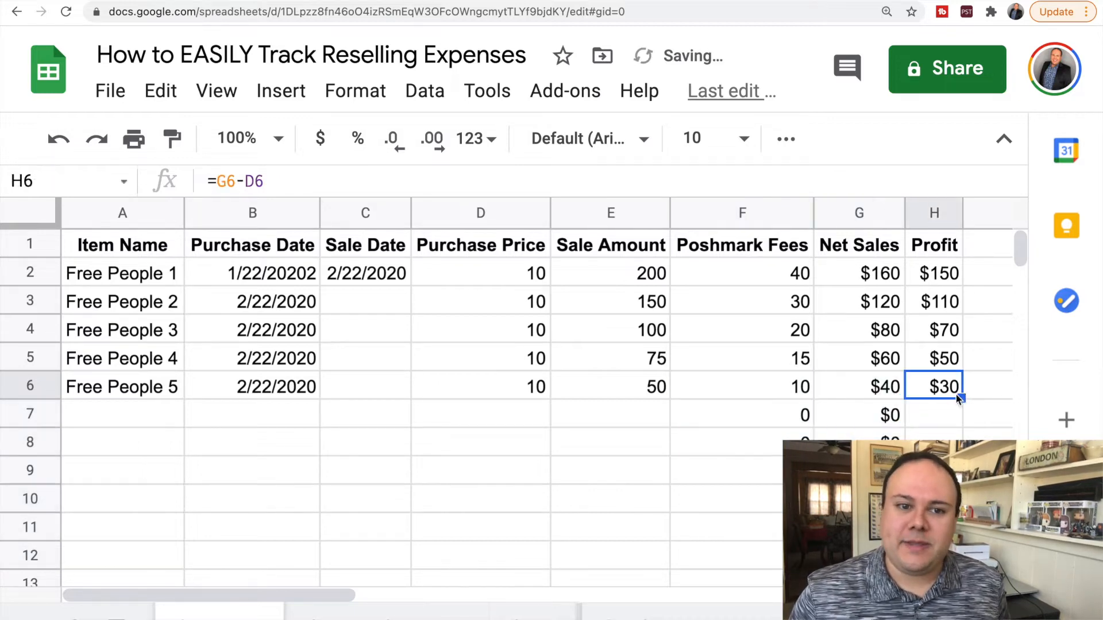
{"action": "left_click_drag", "start_coordinate": [963, 398], "coordinate": [948, 554]}
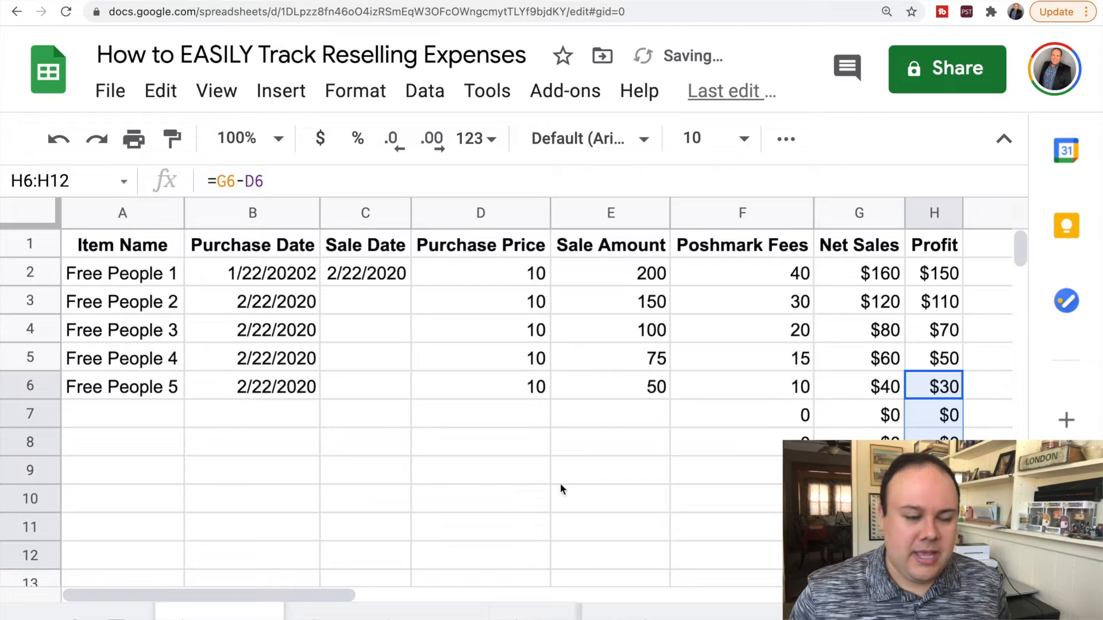
Add a new item in row 7 named Test Item 1 with the purchase date 3/1/2020
{"action": "left_click", "coordinate": [153, 415]}
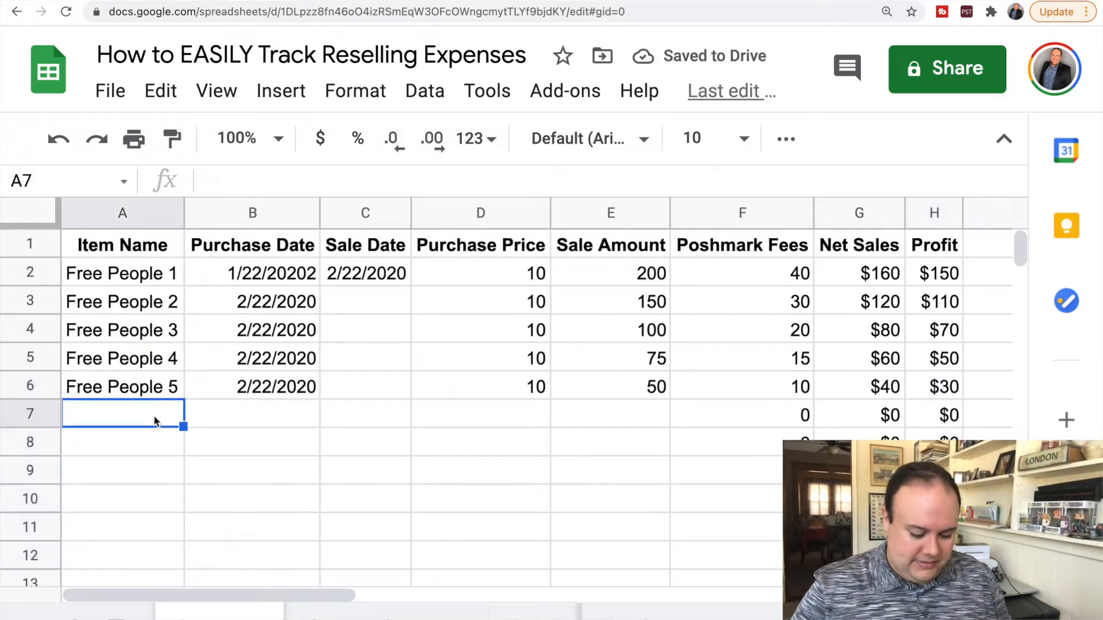
{"action": "type", "text": "Test Item 2"}
{"action": "key", "text": "BackSpace"}
{"action": "type", "text": "1"}
{"action": "key", "text": "Tab"}
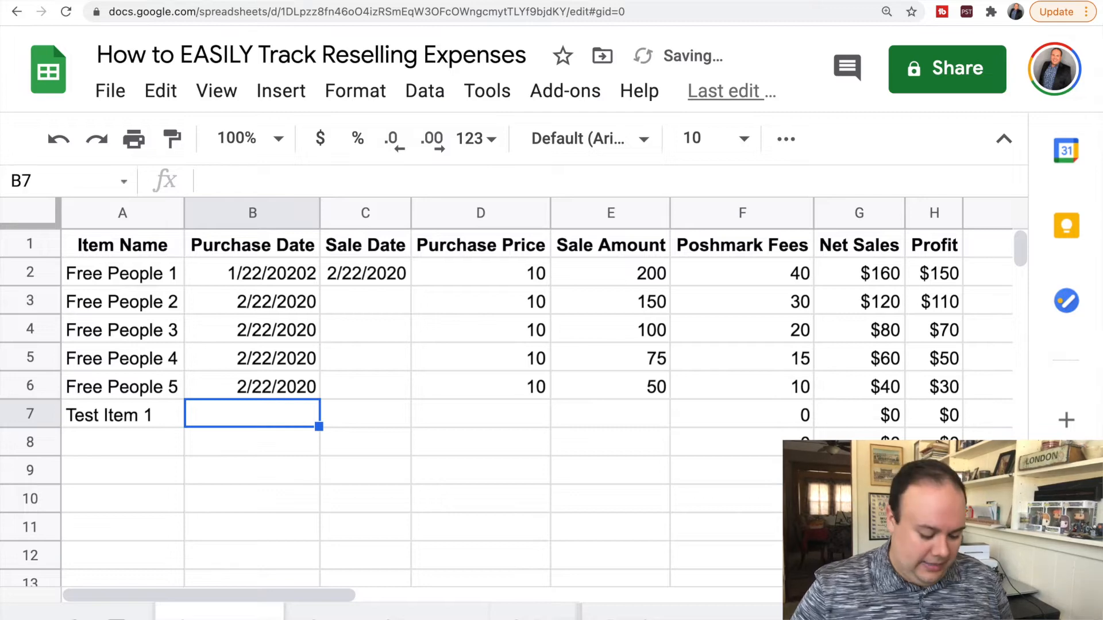
{"action": "type", "text": "2"}
{"action": "key", "text": "BackSpace"}
{"action": "type", "text": "3/1/2020"}
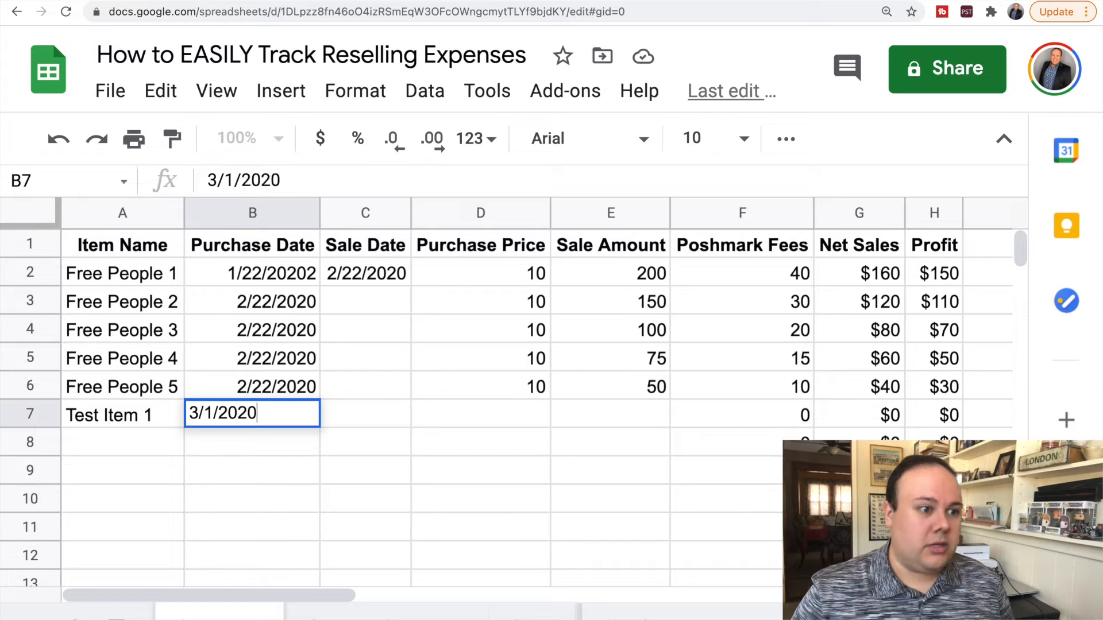
{"action": "key", "text": "Tab"}
Enter 12.99 as the purchase price of Test Item 1 in D7
{"action": "key", "text": "Tab"}
{"action": "type", "text": "150"}
{"action": "key", "text": "Tab"}
{"action": "left_click", "coordinate": [481, 414]}
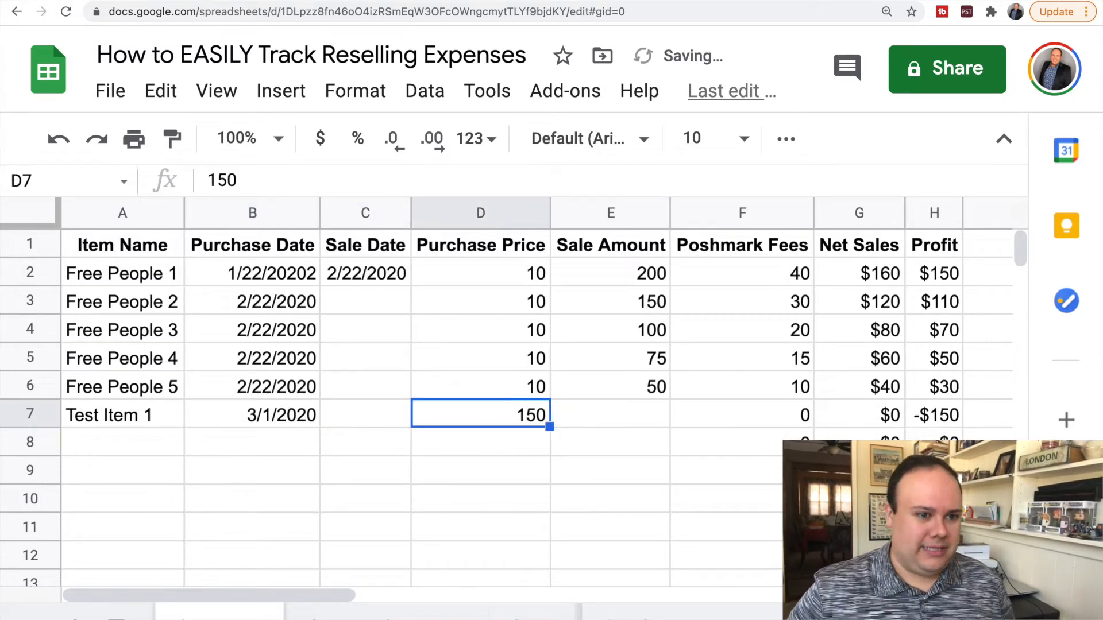
{"action": "type", "text": "12.99"}
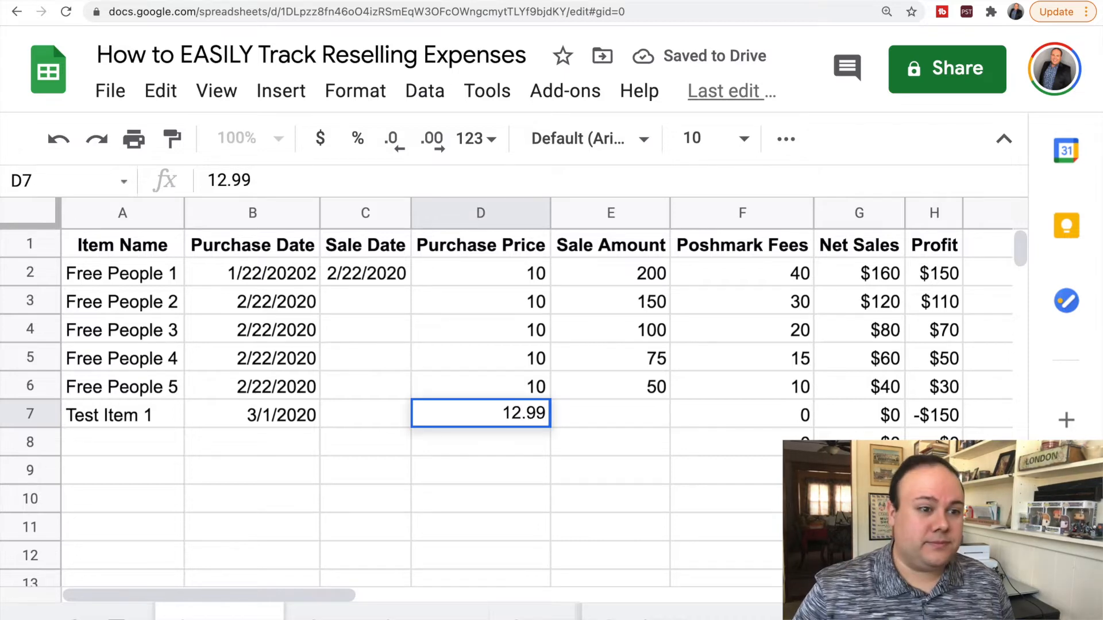
{"action": "key", "text": "Tab"}
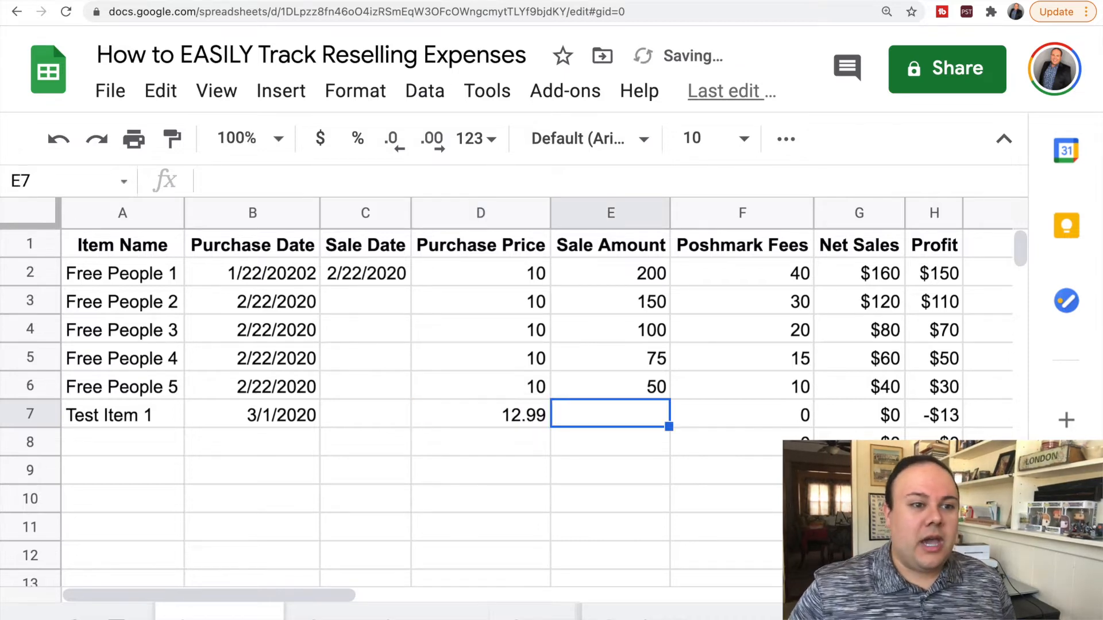
Examine how the fee, net sales and profit formulas in row 7 handle an item without a sale amount
{"action": "key", "text": "Tab"}
{"action": "key", "text": "Tab"}
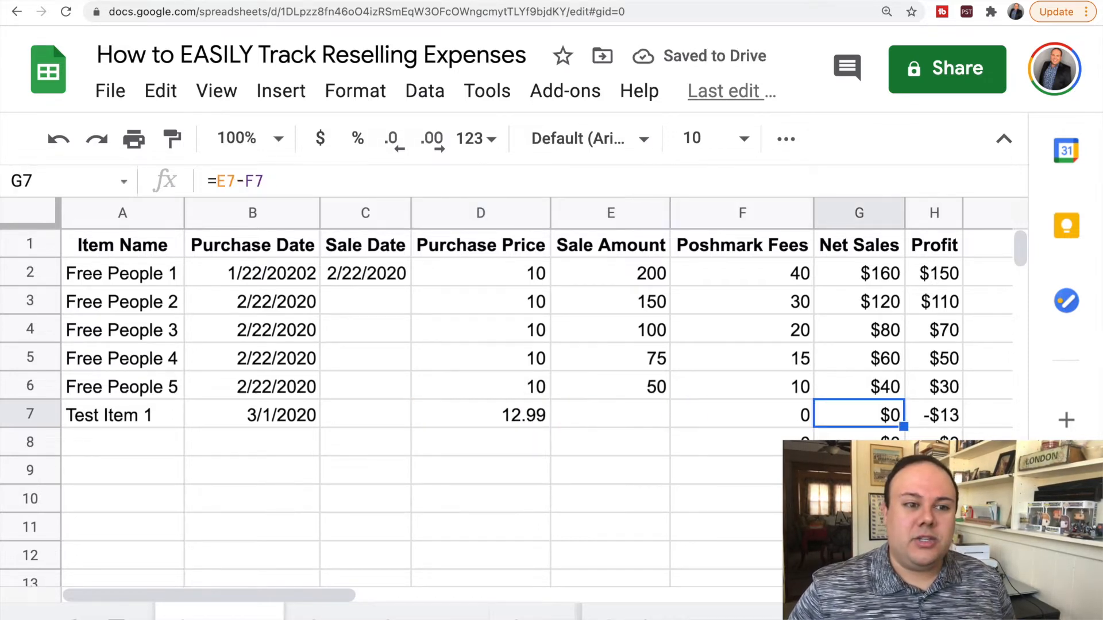
{"action": "key", "text": "shift+Tab"}
{"action": "key", "text": "shift+Tab"}
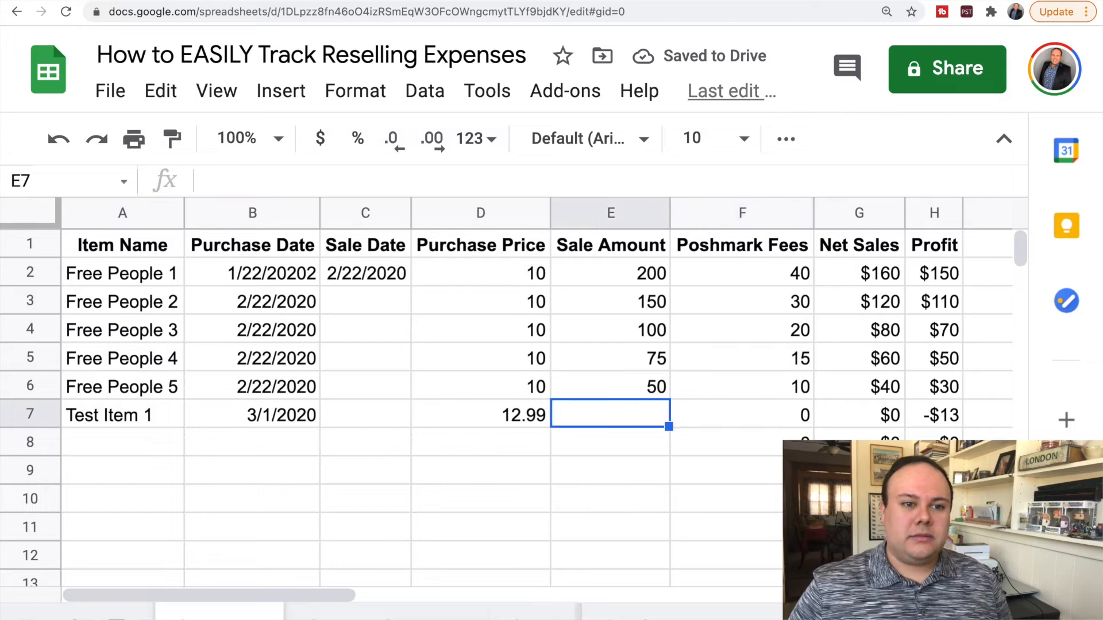
{"action": "key", "text": "Tab"}
{"action": "key", "text": "Tab"}
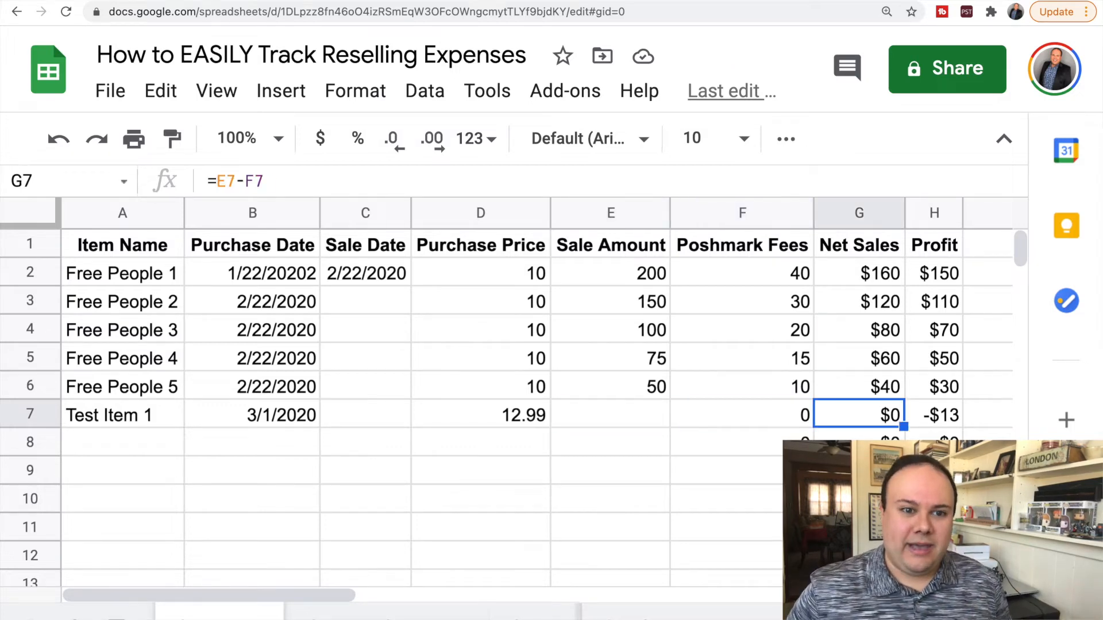
{"action": "key", "text": "Tab"}
{"action": "scroll", "coordinate": [152, 416], "scroll_direction": "right", "scroll_amount": 5}
{"action": "scroll", "coordinate": [168, 418], "scroll_direction": "right", "scroll_amount": 2}
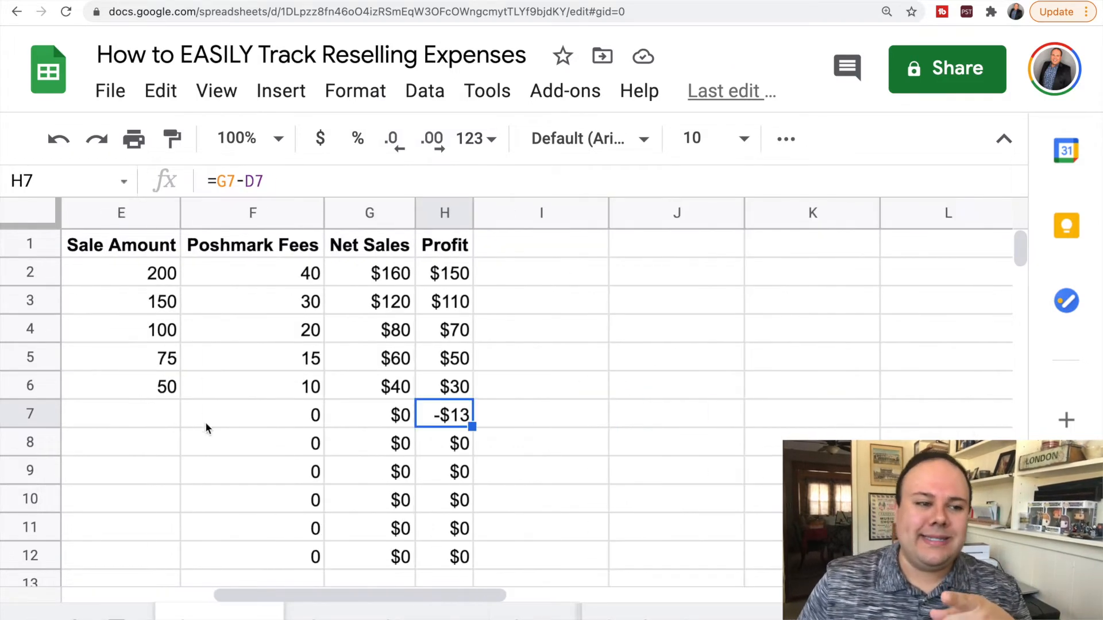
{"action": "scroll", "coordinate": [429, 451], "scroll_direction": "left", "scroll_amount": 5}
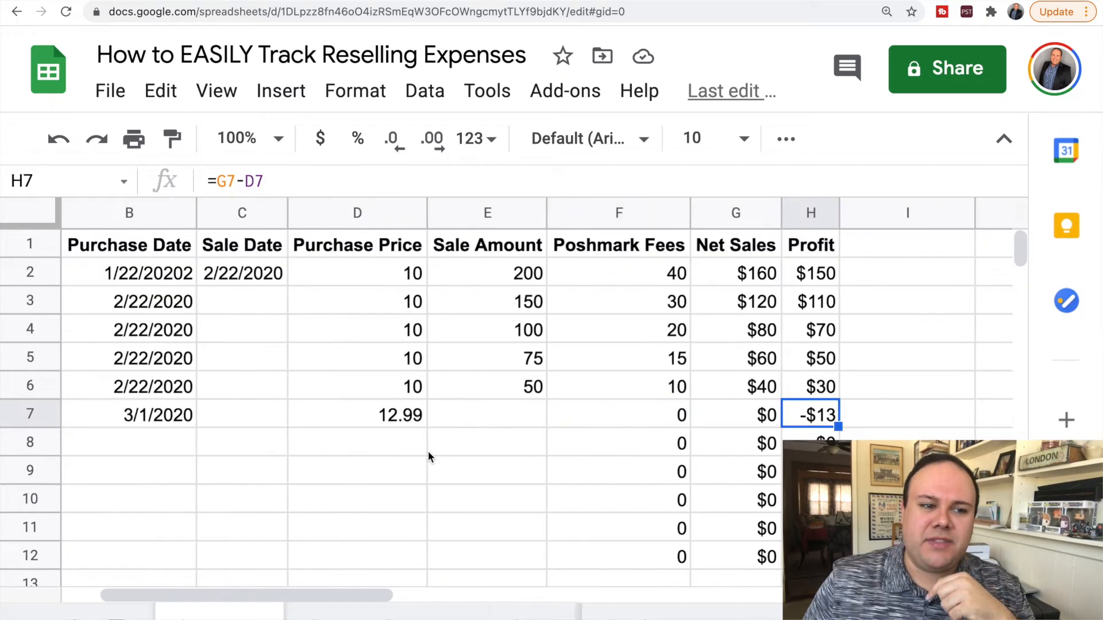
{"action": "left_click", "coordinate": [502, 415]}
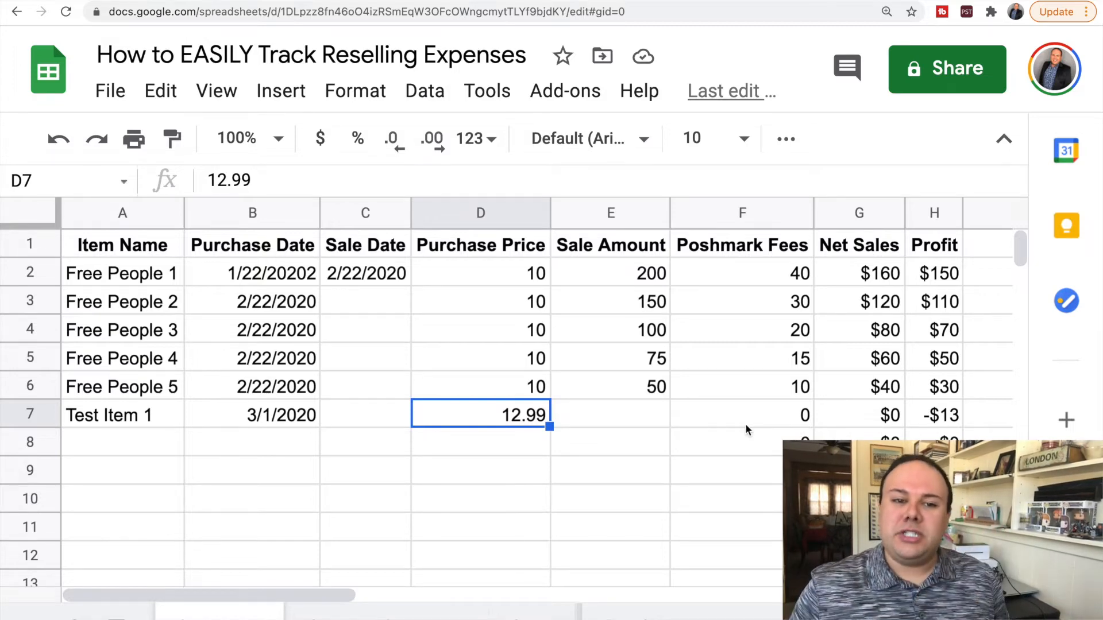
{"action": "left_click", "coordinate": [935, 421]}
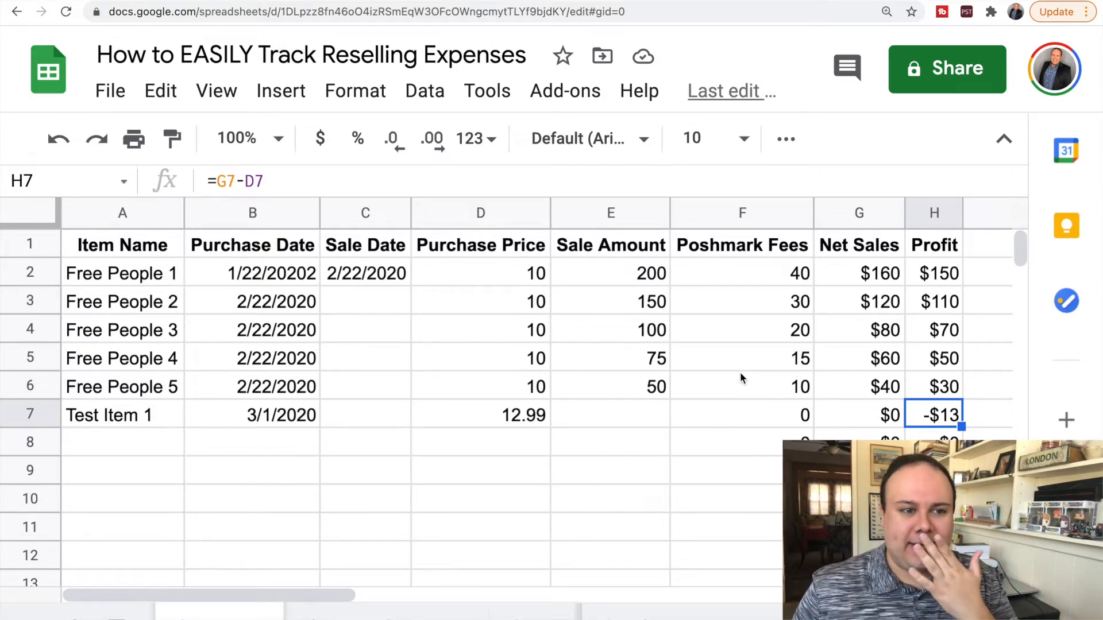
Label row 13 below the item rows by entering TOTALS in A13
{"action": "scroll", "coordinate": [741, 377], "scroll_direction": "down", "scroll_amount": 1}
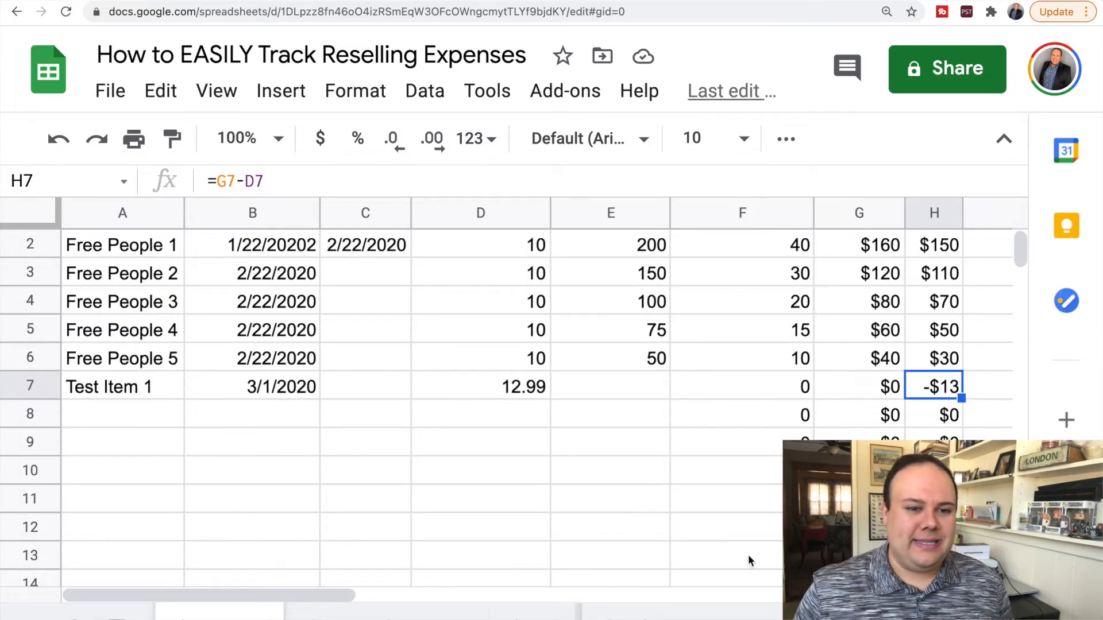
{"action": "left_click", "coordinate": [934, 556]}
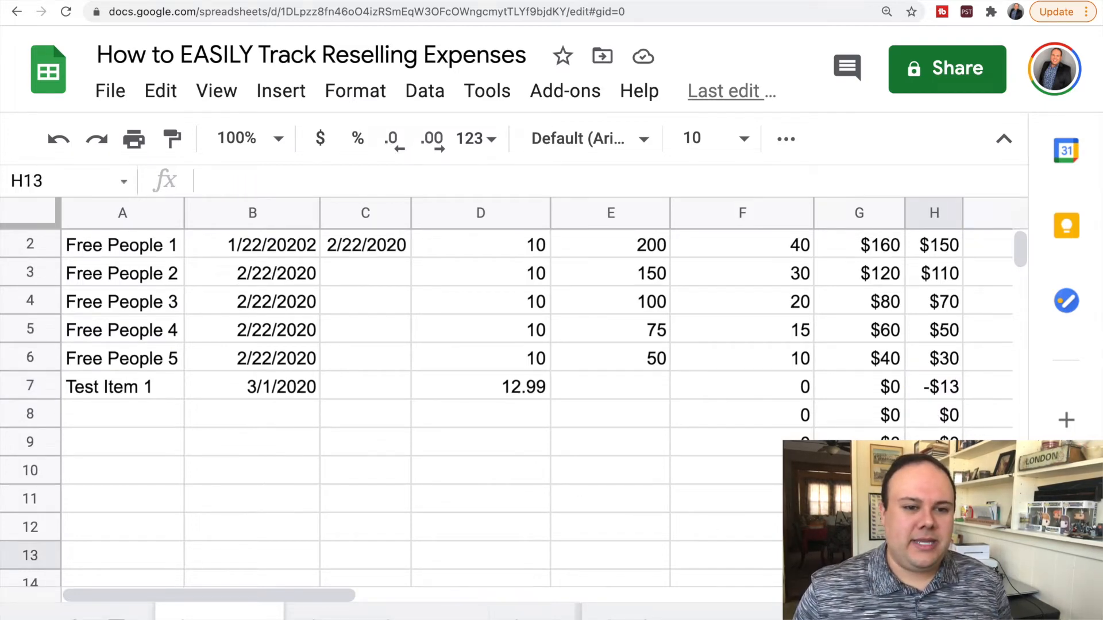
{"action": "left_click", "coordinate": [123, 557]}
{"action": "type", "text": "TOTALS"}
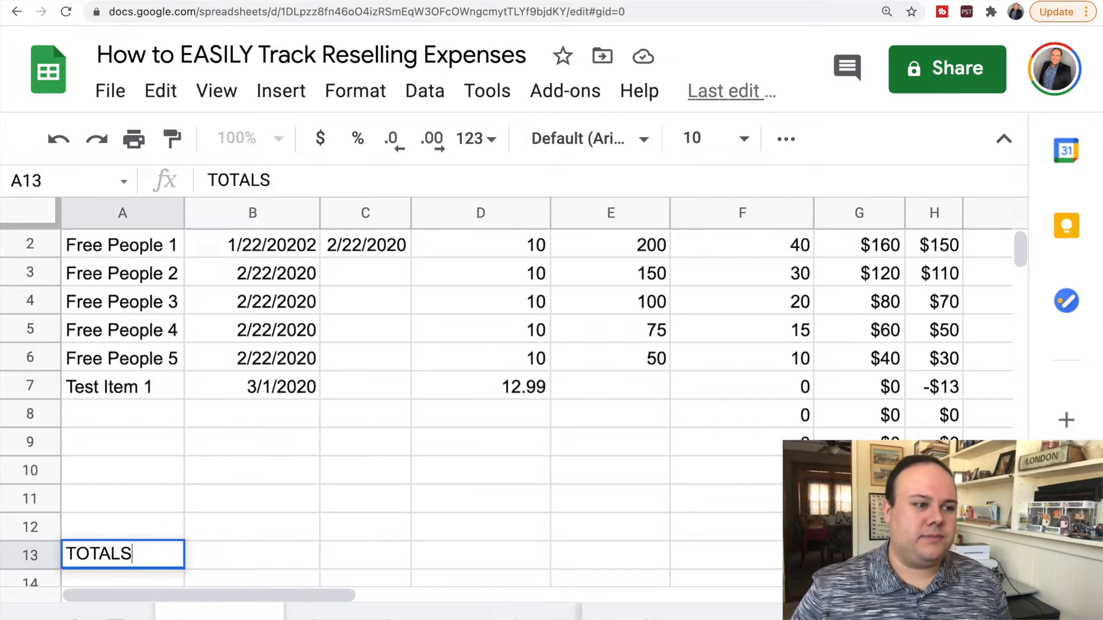
{"action": "key", "text": "Tab"}
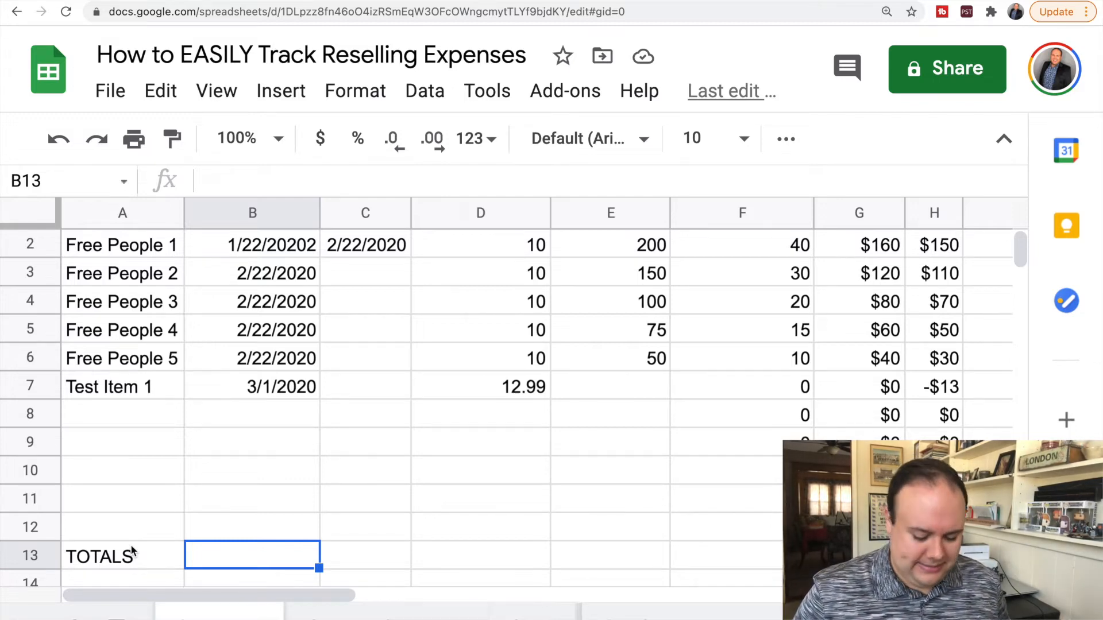
Enter =D2+D3+D4+D5+D6+D7 in D13 to total the purchase prices, and check the cells the formula references
{"action": "key", "text": "ctrl+minus"}
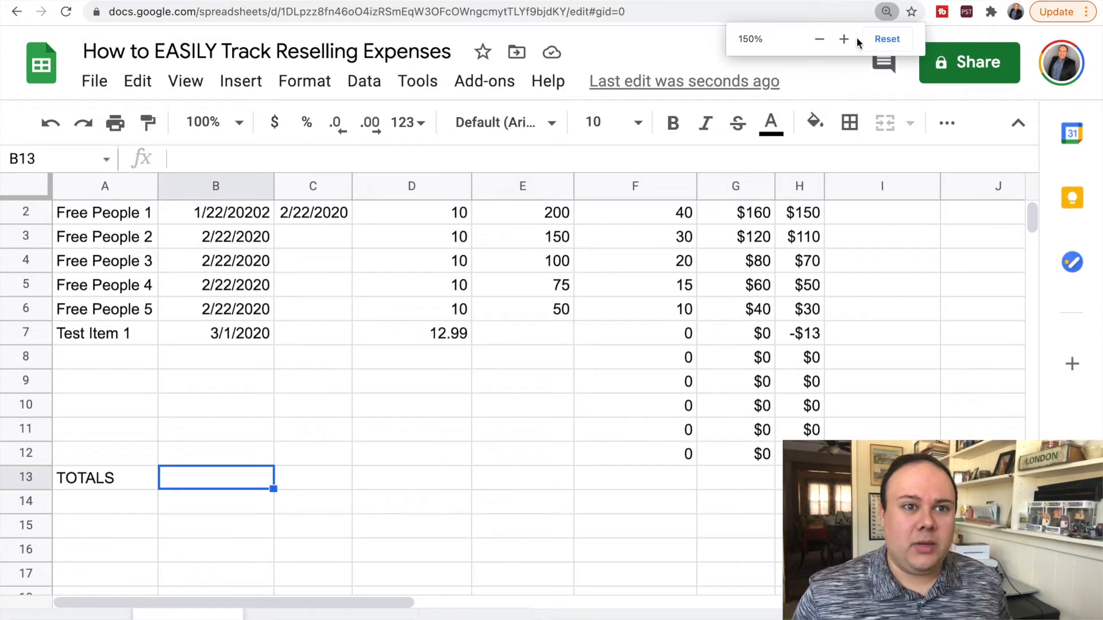
{"action": "left_click", "coordinate": [895, 44]}
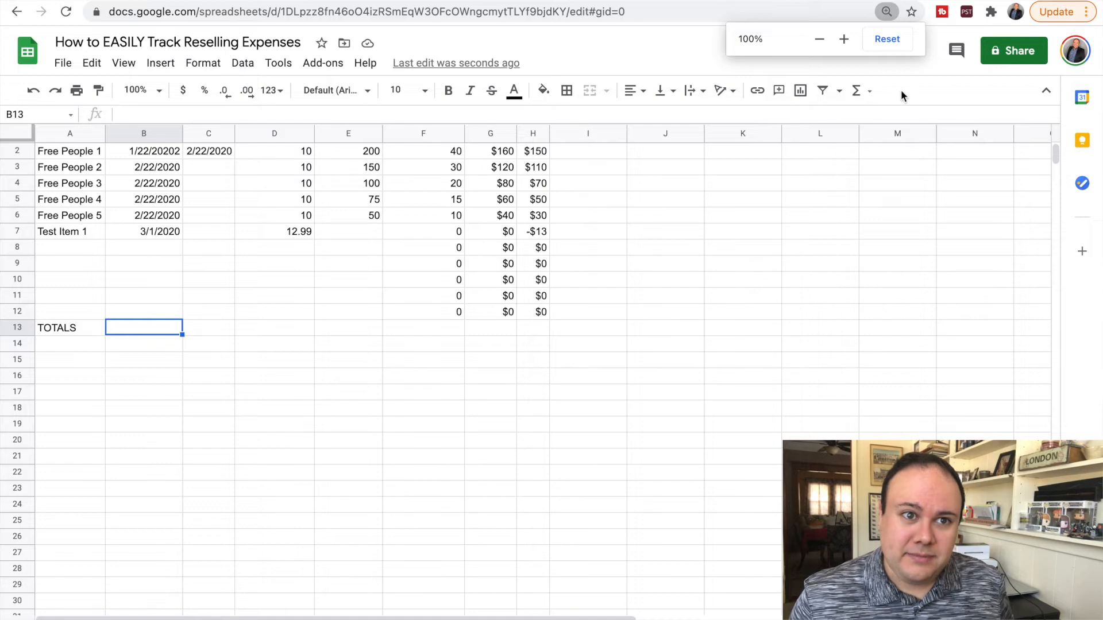
{"action": "left_click", "coordinate": [210, 329]}
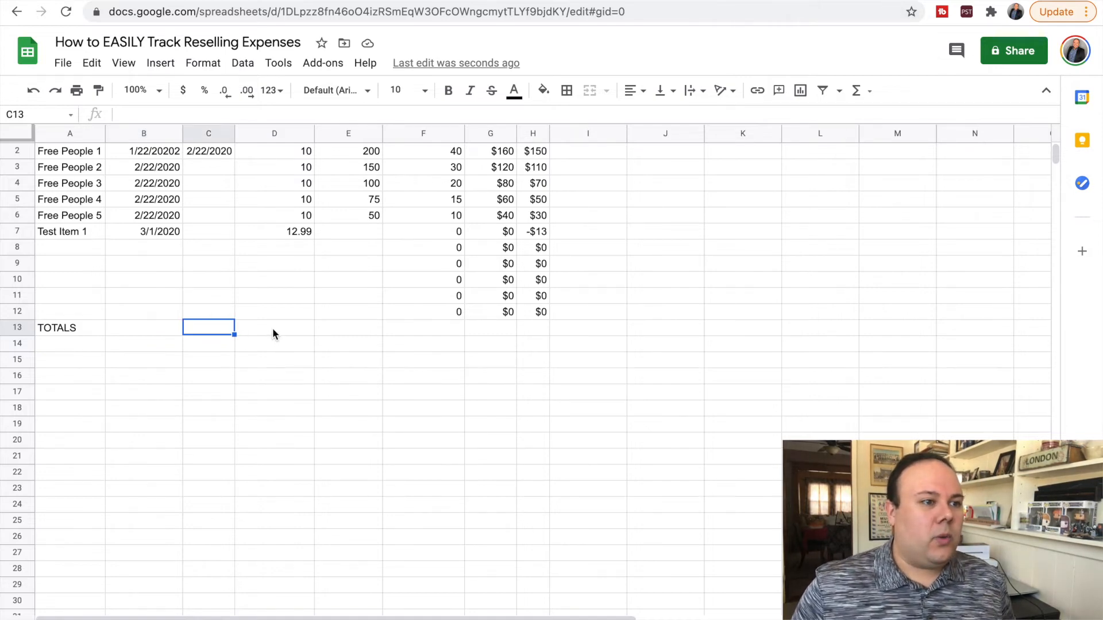
{"action": "left_click", "coordinate": [272, 329]}
{"action": "scroll", "coordinate": [272, 328], "scroll_direction": "up", "scroll_amount": 1}
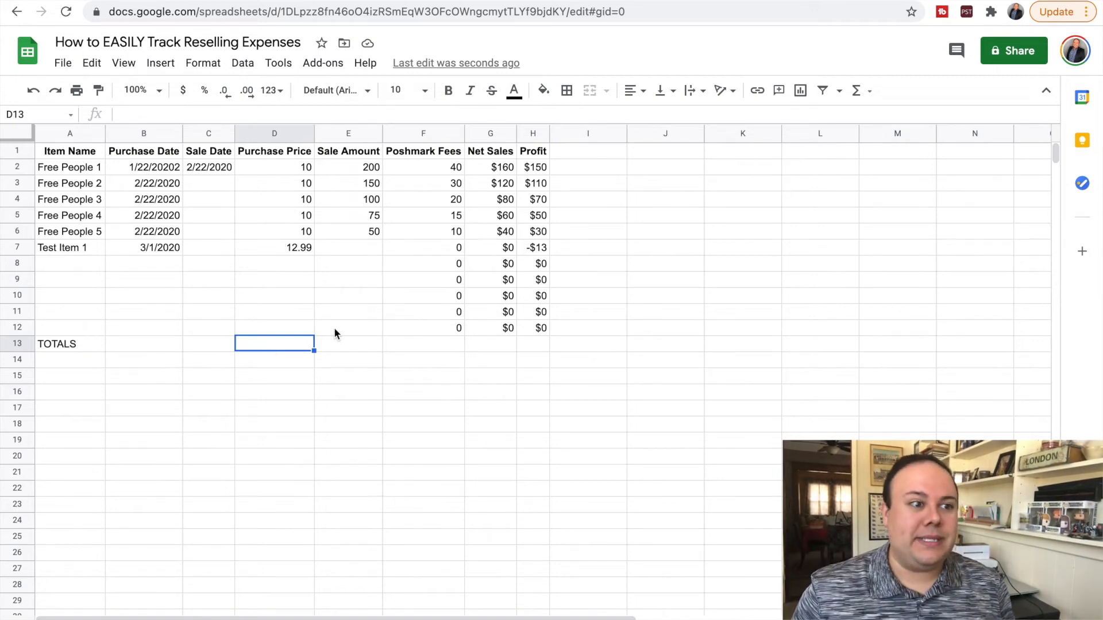
{"action": "type", "text": "="}
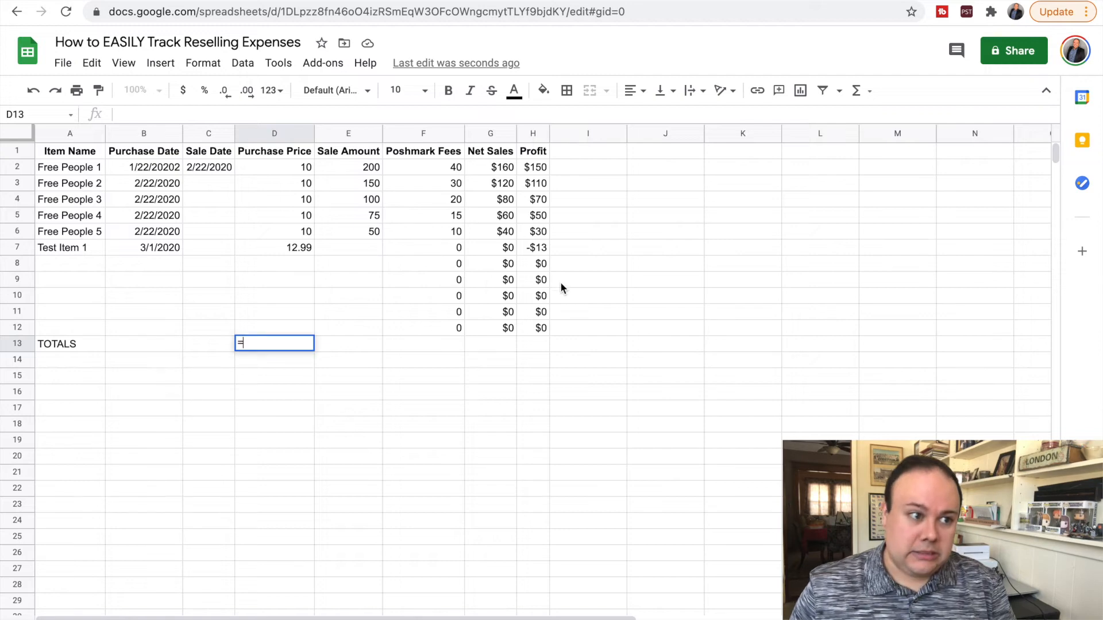
{"action": "left_click", "coordinate": [270, 168]}
{"action": "type", "text": "+"}
{"action": "left_click", "coordinate": [278, 182]}
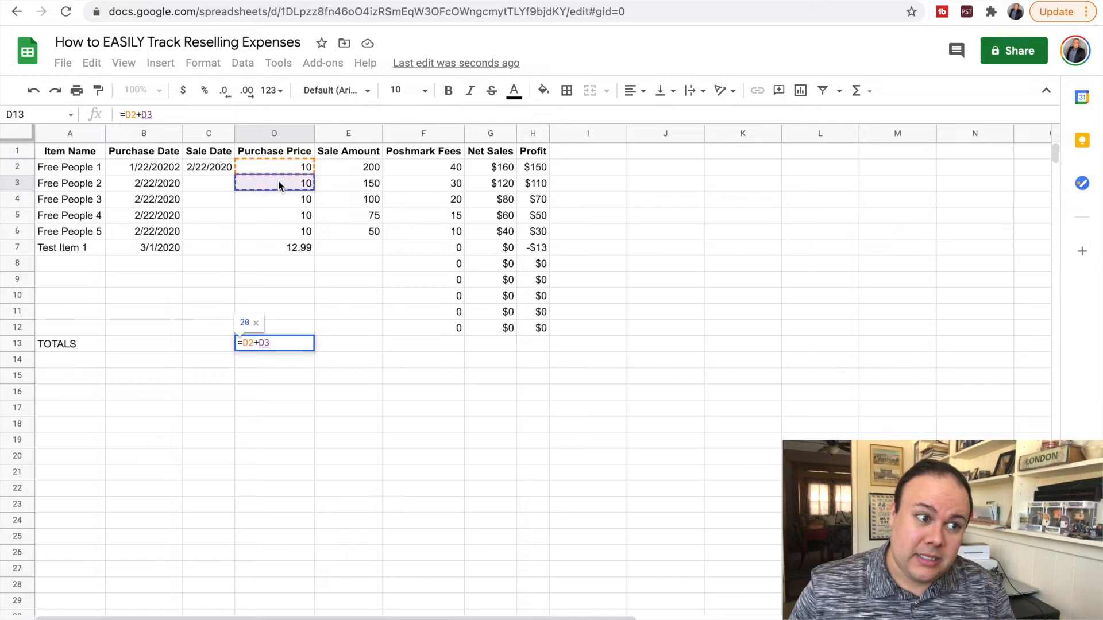
{"action": "type", "text": "+"}
{"action": "left_click", "coordinate": [303, 201]}
{"action": "type", "text": "+"}
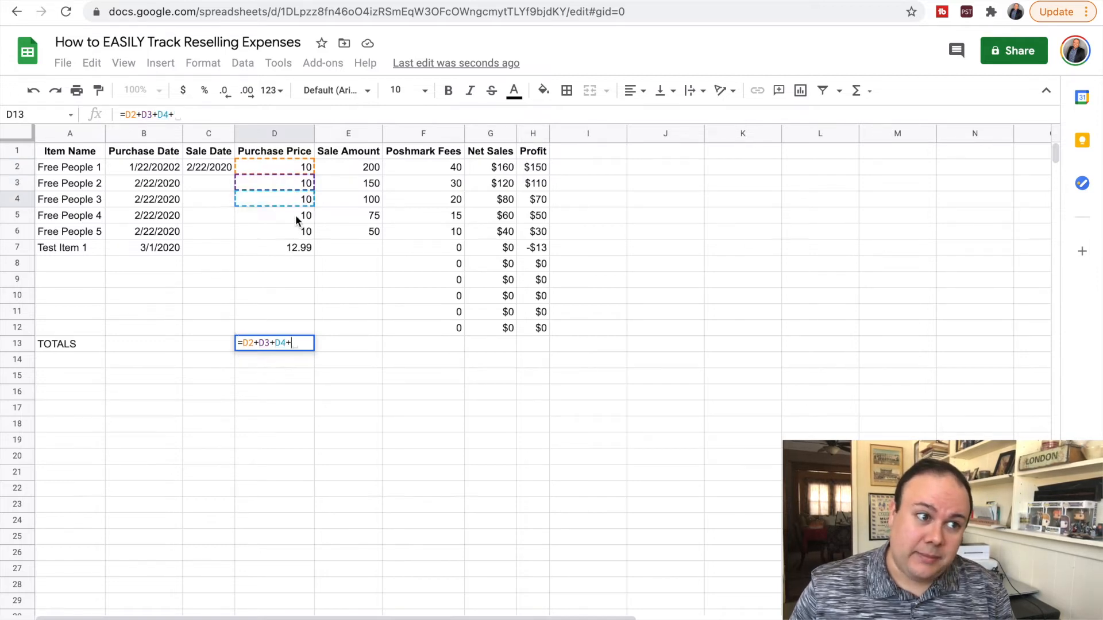
{"action": "left_click", "coordinate": [296, 215]}
{"action": "type", "text": "+"}
{"action": "left_click", "coordinate": [291, 227]}
{"action": "type", "text": "+"}
{"action": "left_click", "coordinate": [288, 245]}
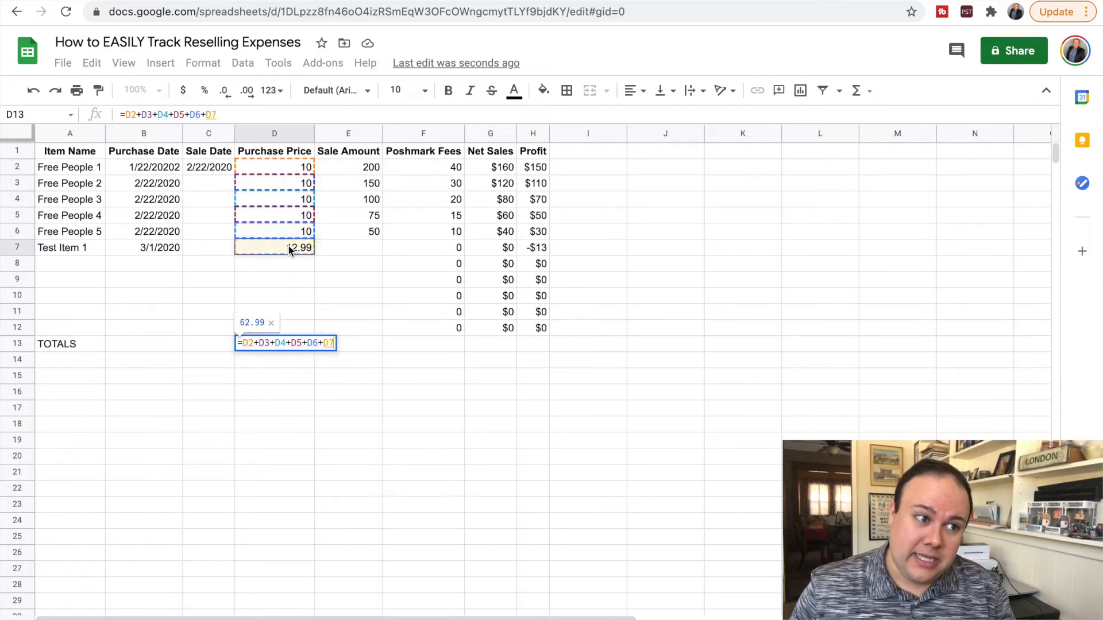
{"action": "key", "text": "Return"}
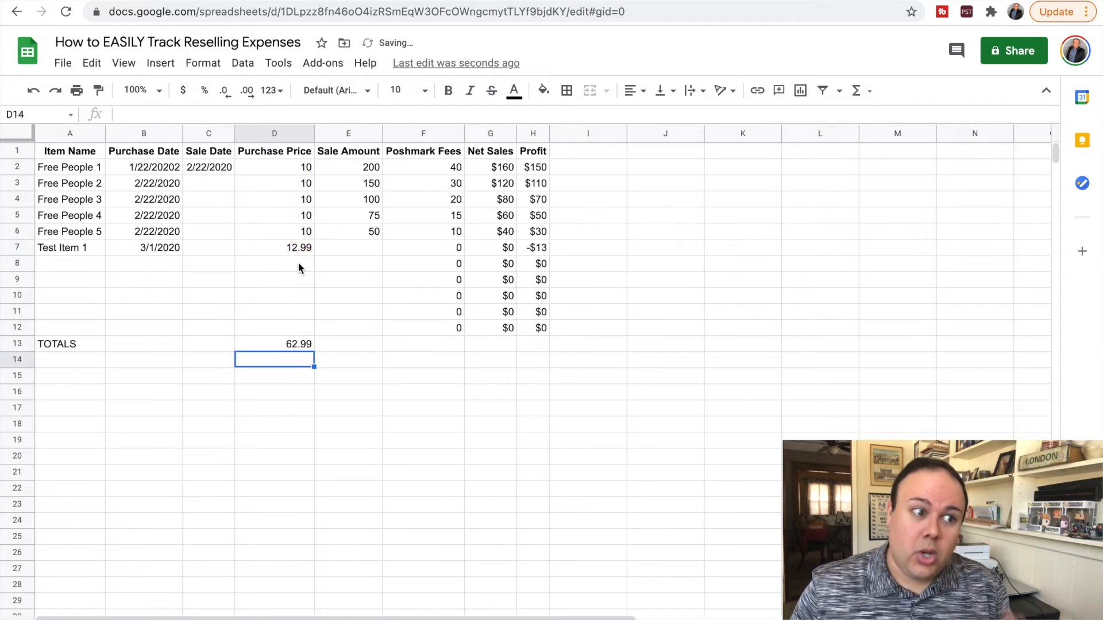
{"action": "double_click", "coordinate": [288, 343]}
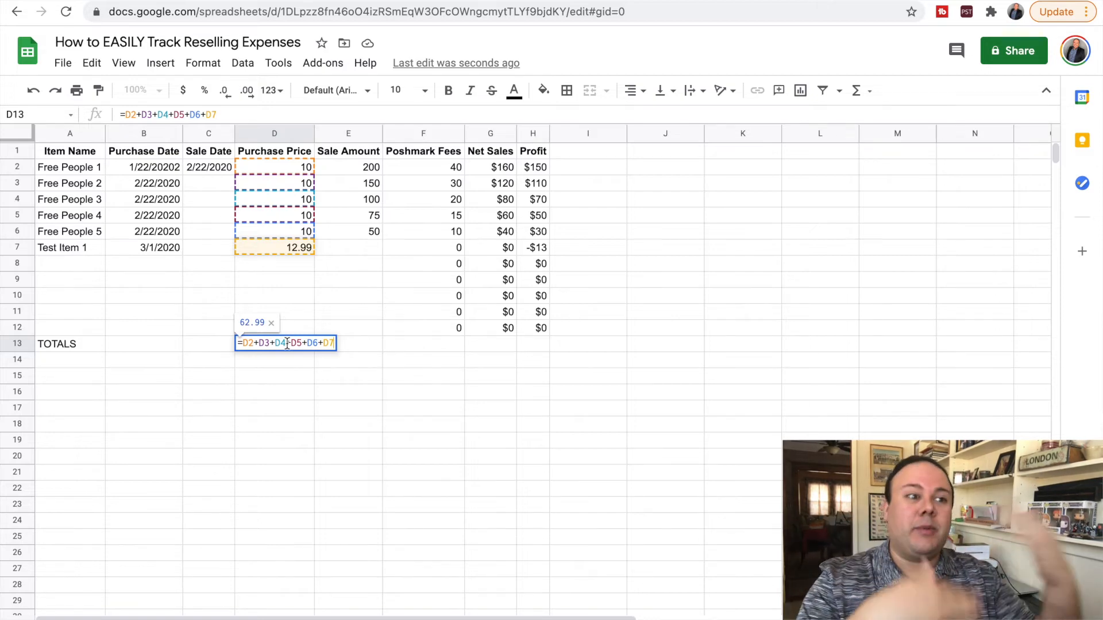
{"action": "key", "text": "Escape"}
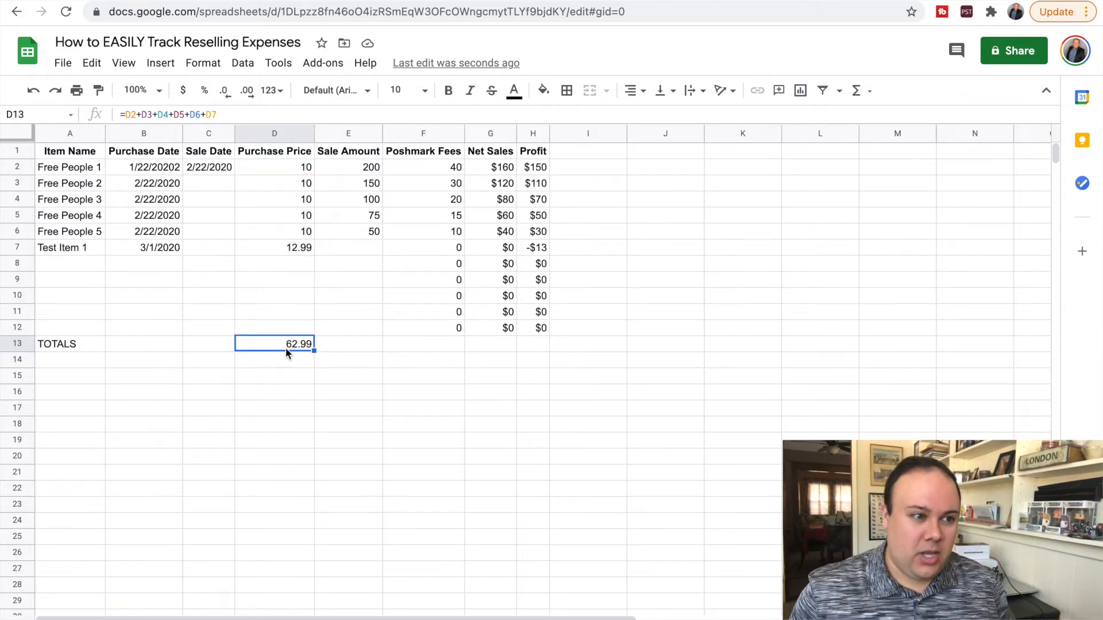
Replace the purchase price total in D13 with a SUM formula covering D2:D12
{"action": "key", "text": "Delete"}
{"action": "left_click", "coordinate": [294, 357]}
{"action": "left_click", "coordinate": [292, 343]}
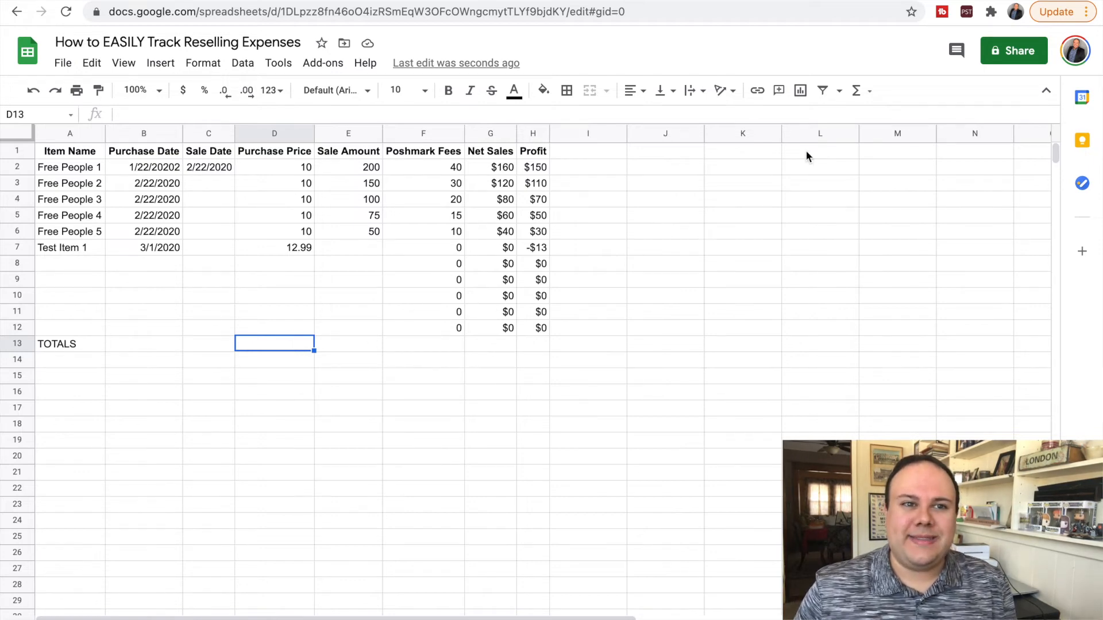
{"action": "left_click", "coordinate": [870, 96]}
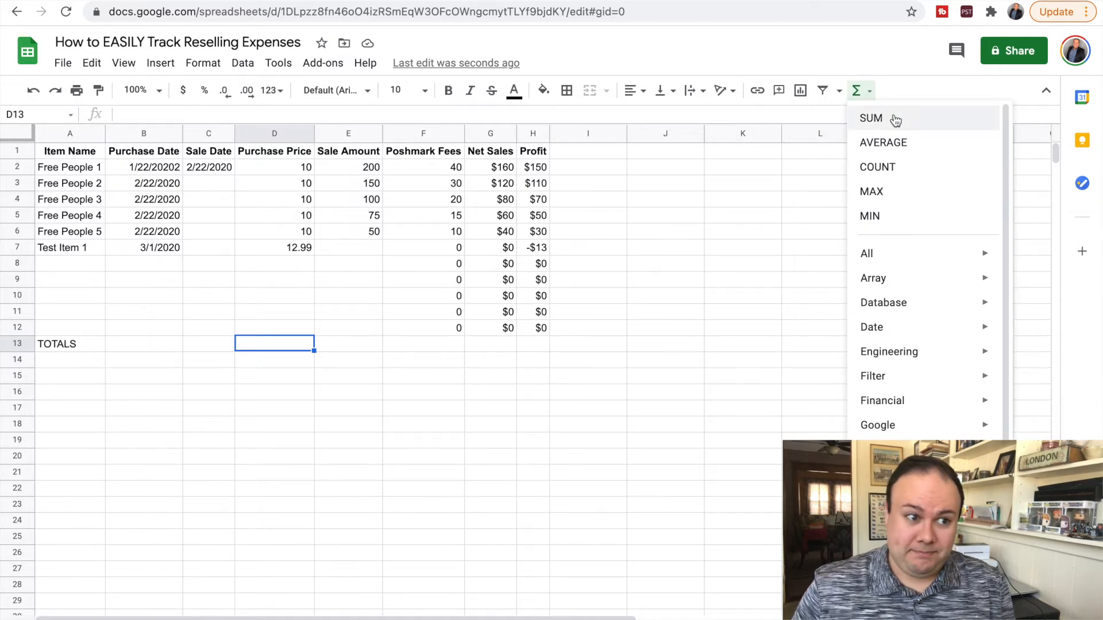
{"action": "left_click", "coordinate": [895, 118]}
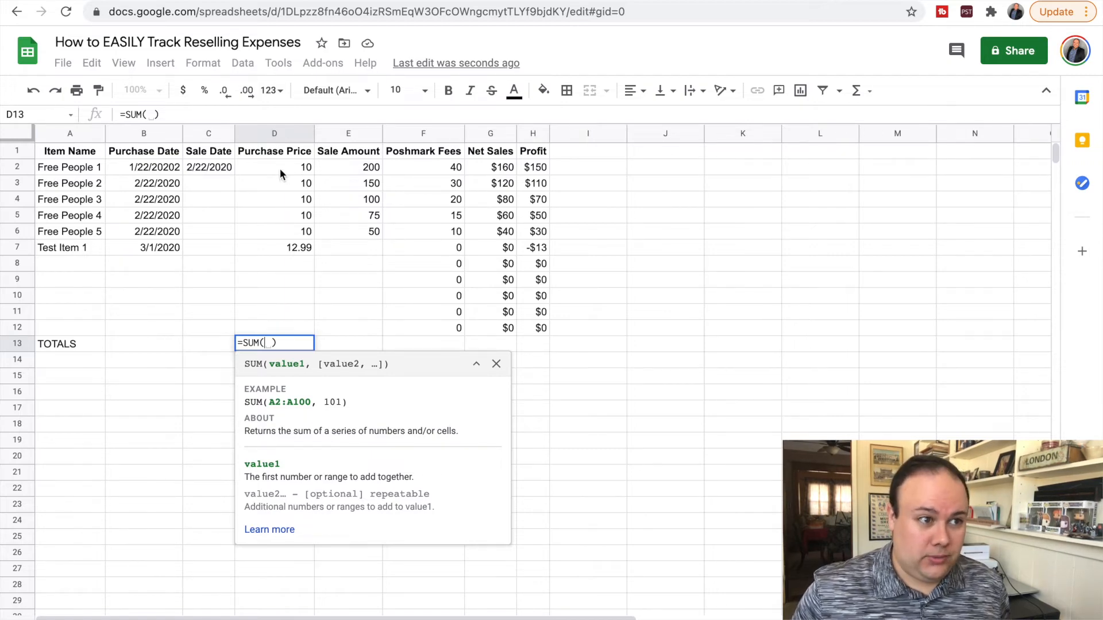
{"action": "type", "text": "D@"}
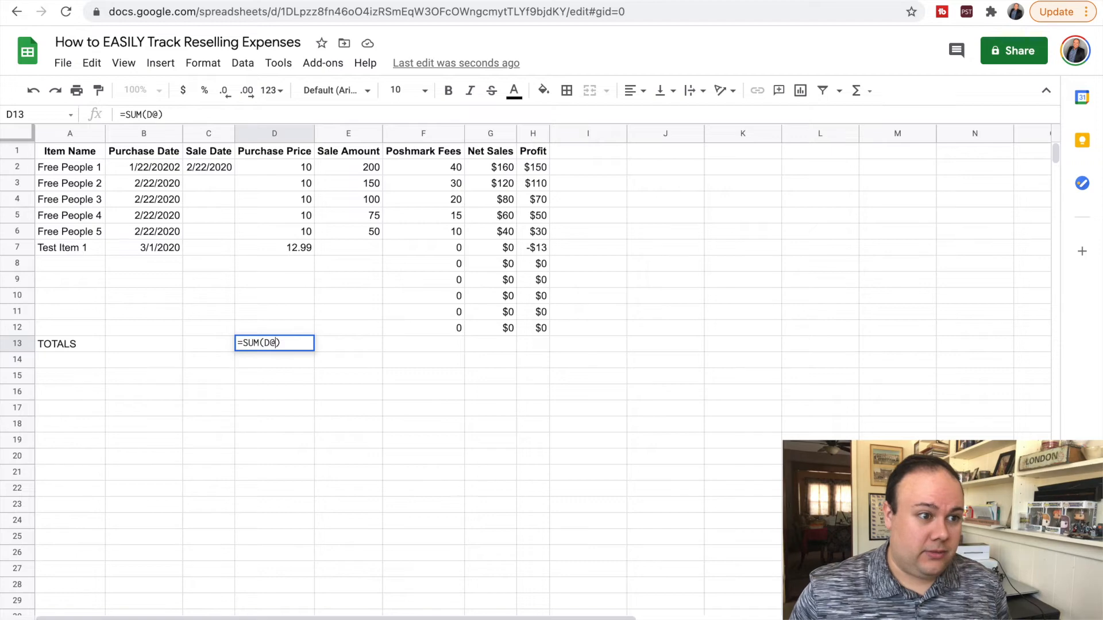
{"action": "key", "text": "BackSpace"}
{"action": "type", "text": "2"}
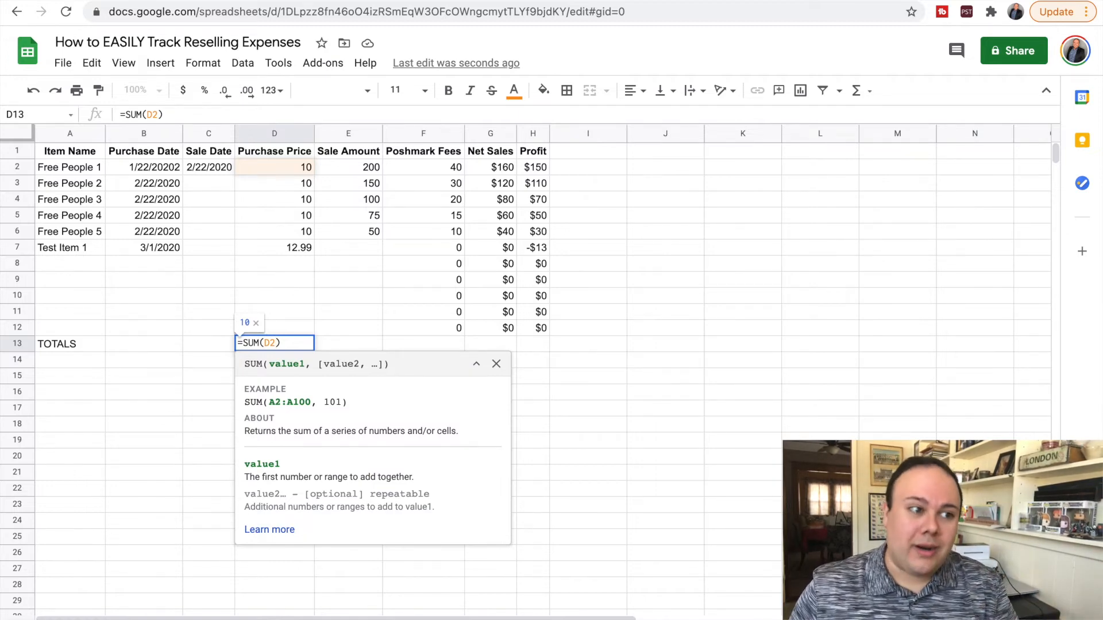
{"action": "key", "text": "BackSpace"}
{"action": "key", "text": "BackSpace"}
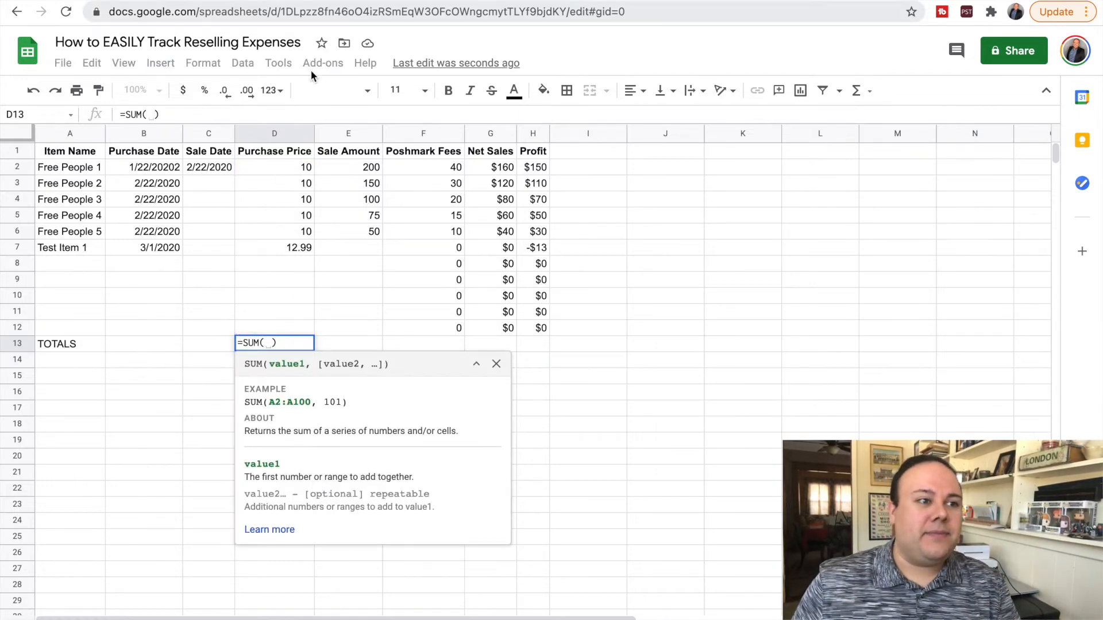
{"action": "left_click_drag", "start_coordinate": [283, 166], "coordinate": [295, 324]}
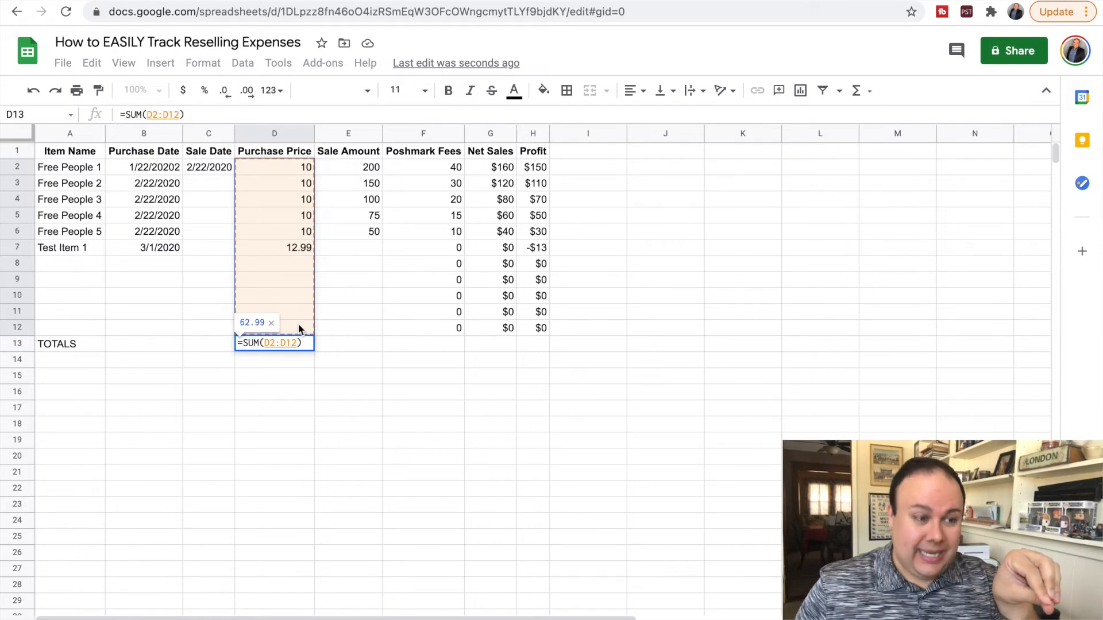
{"action": "key", "text": "Return"}
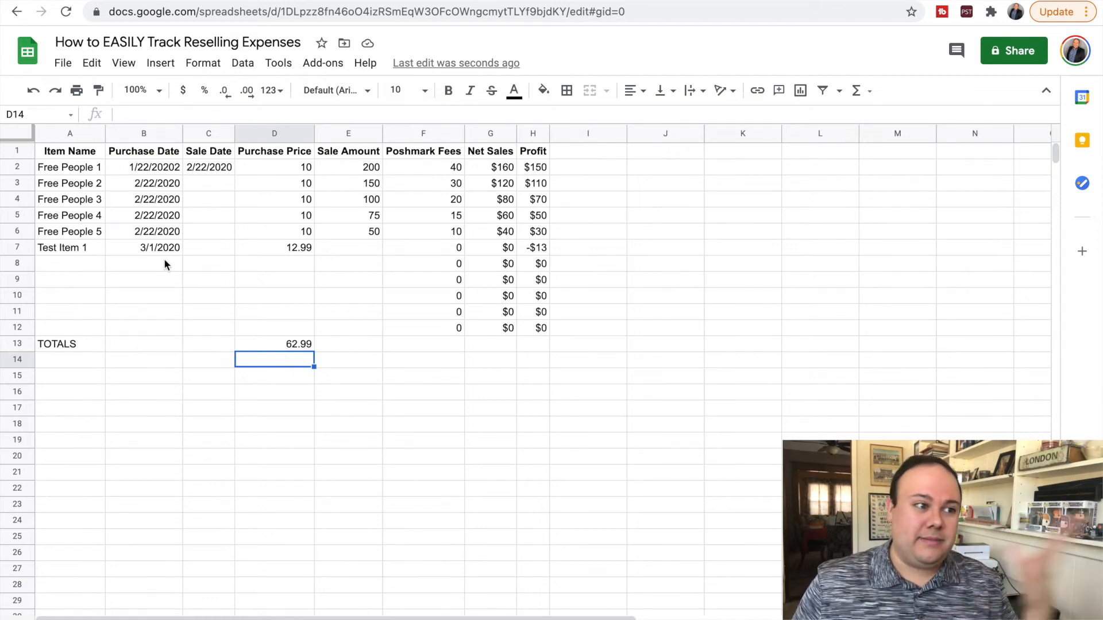
Enter the purchase prices 24 in D8 and 56 in D9 to test the purchase price total
{"action": "left_click", "coordinate": [77, 263]}
{"action": "left_click", "coordinate": [274, 265]}
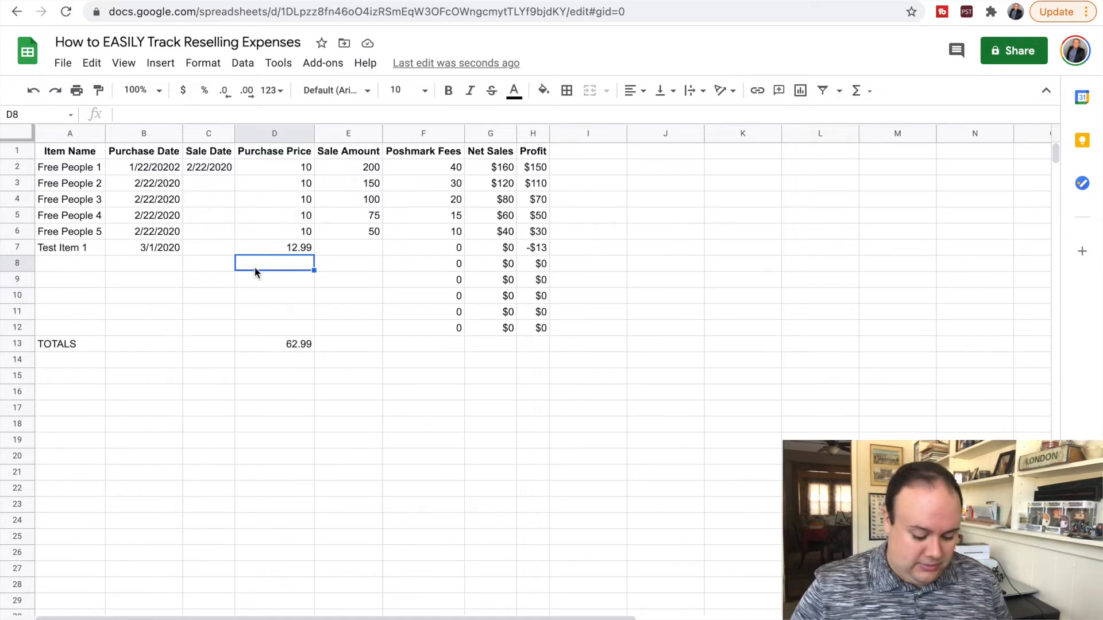
{"action": "type", "text": "24"}
{"action": "key", "text": "Return"}
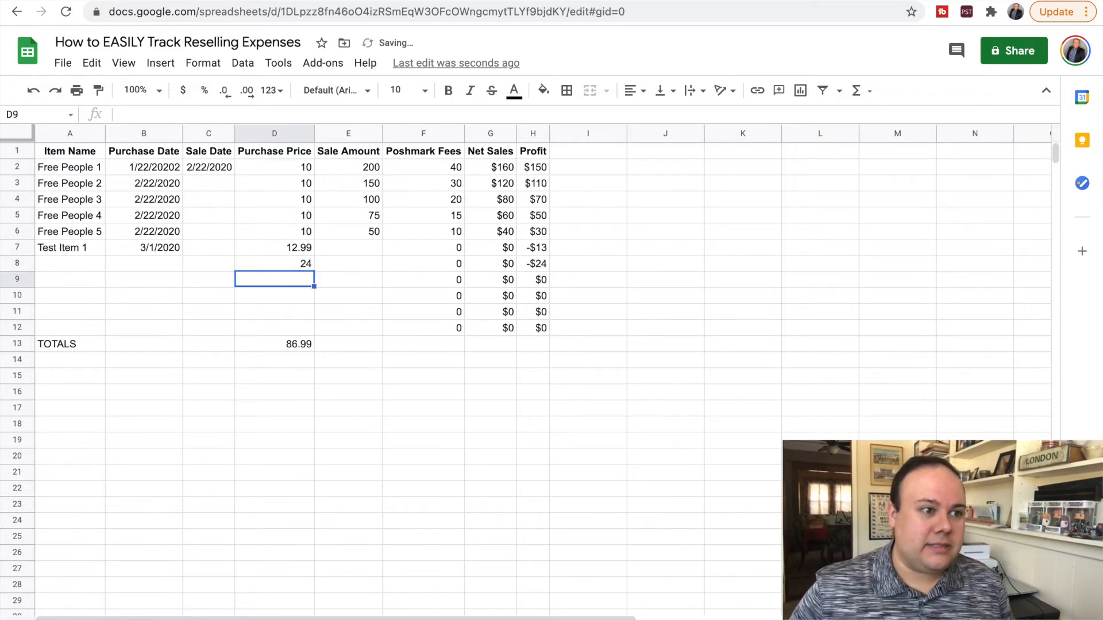
{"action": "type", "text": "56"}
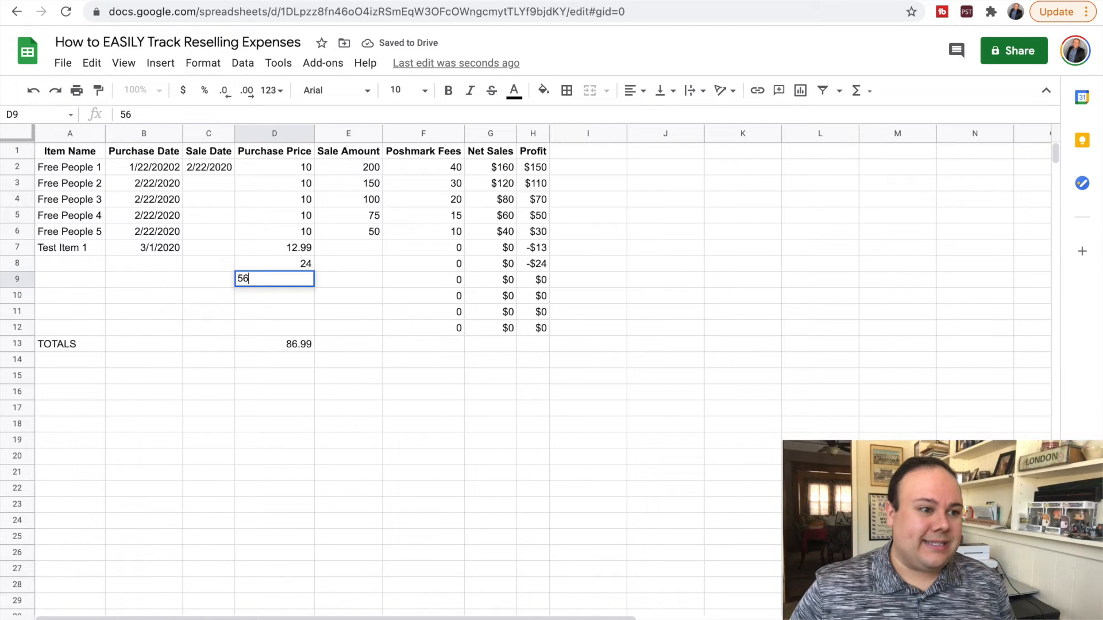
{"action": "key", "text": "Return"}
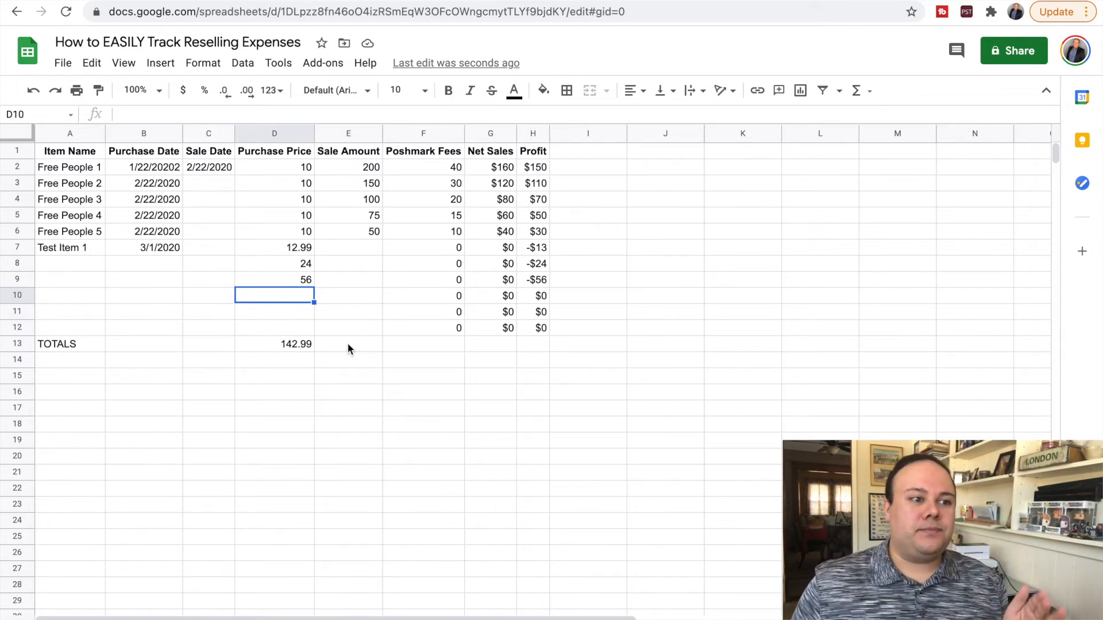
Copy the SUM formula from D13 into E13 to total the sale amounts, and check the range it references
{"action": "left_click", "coordinate": [299, 346]}
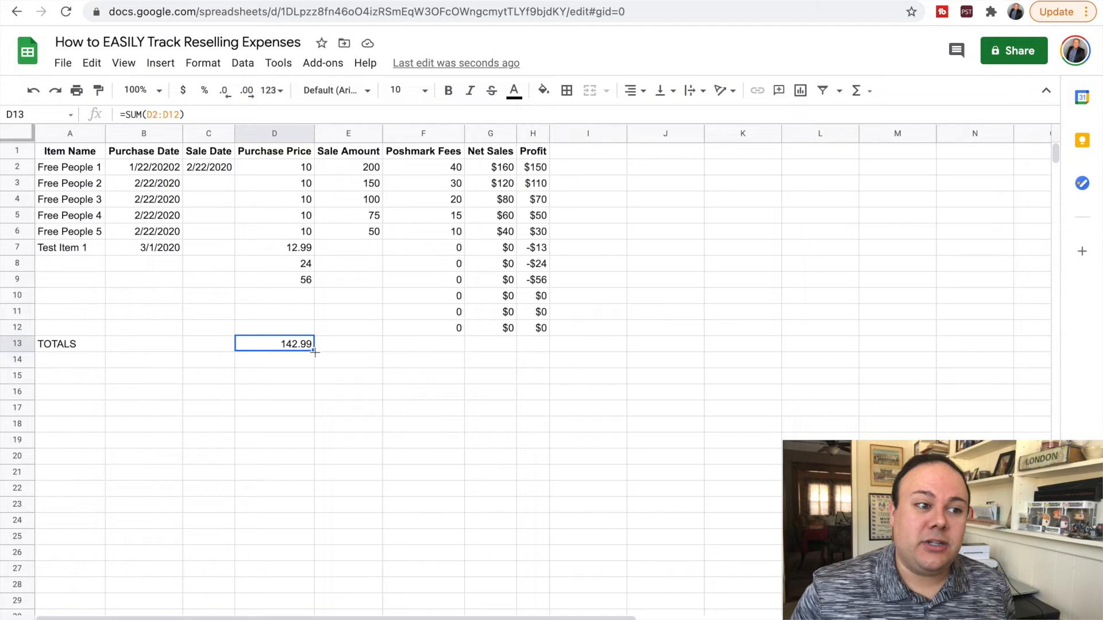
{"action": "left_click_drag", "start_coordinate": [314, 353], "coordinate": [363, 348]}
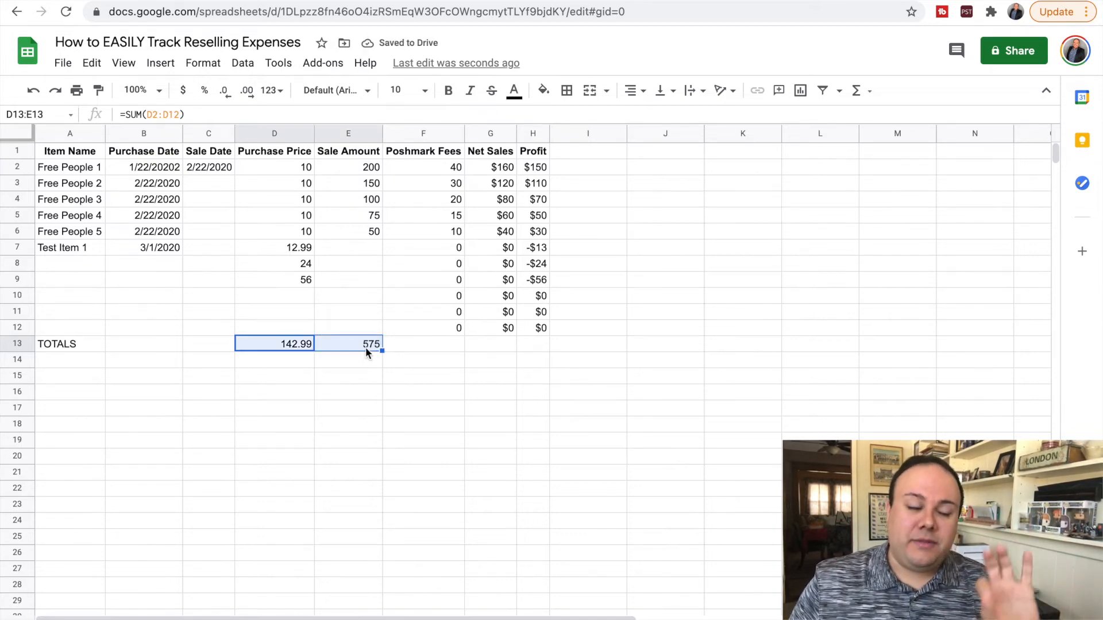
{"action": "left_click", "coordinate": [365, 347]}
{"action": "double_click", "coordinate": [365, 347]}
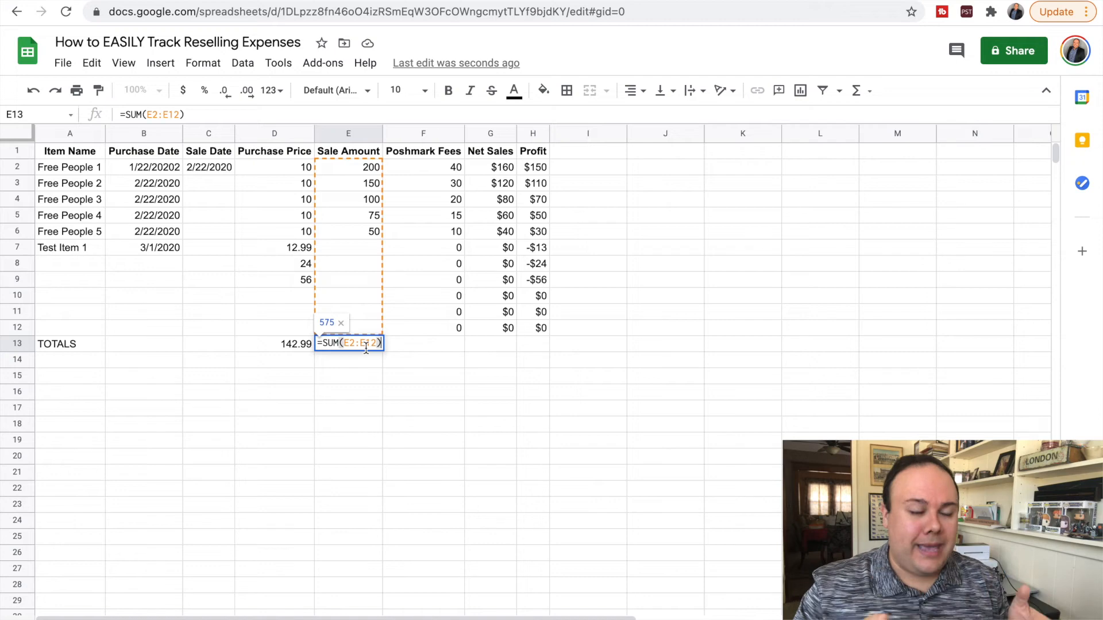
{"action": "key", "text": "Escape"}
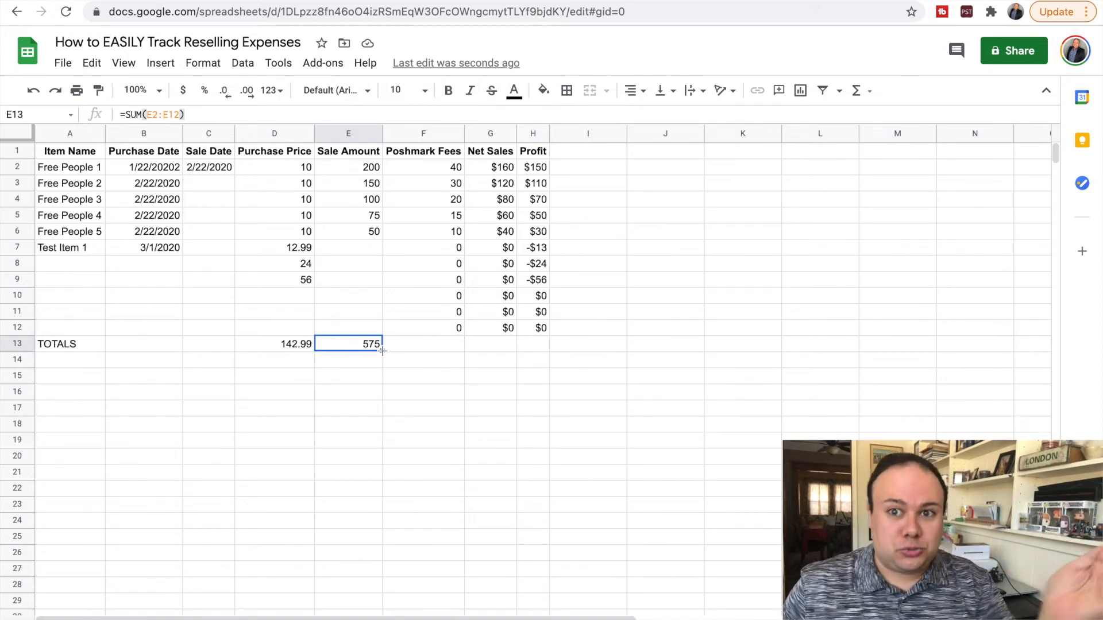
Extend the totals formula from E13 into F13 for the Poshmark fees, and check which cells it sums
{"action": "left_click_drag", "start_coordinate": [383, 350], "coordinate": [446, 346]}
{"action": "left_click", "coordinate": [443, 346]}
{"action": "double_click", "coordinate": [443, 346]}
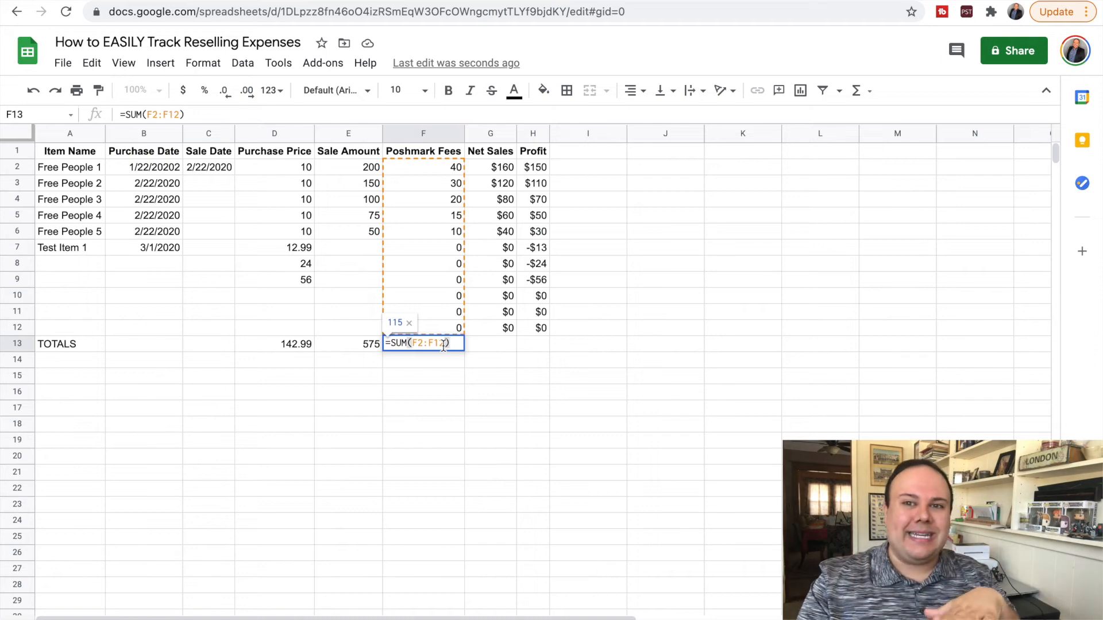
{"action": "left_click", "coordinate": [480, 378]}
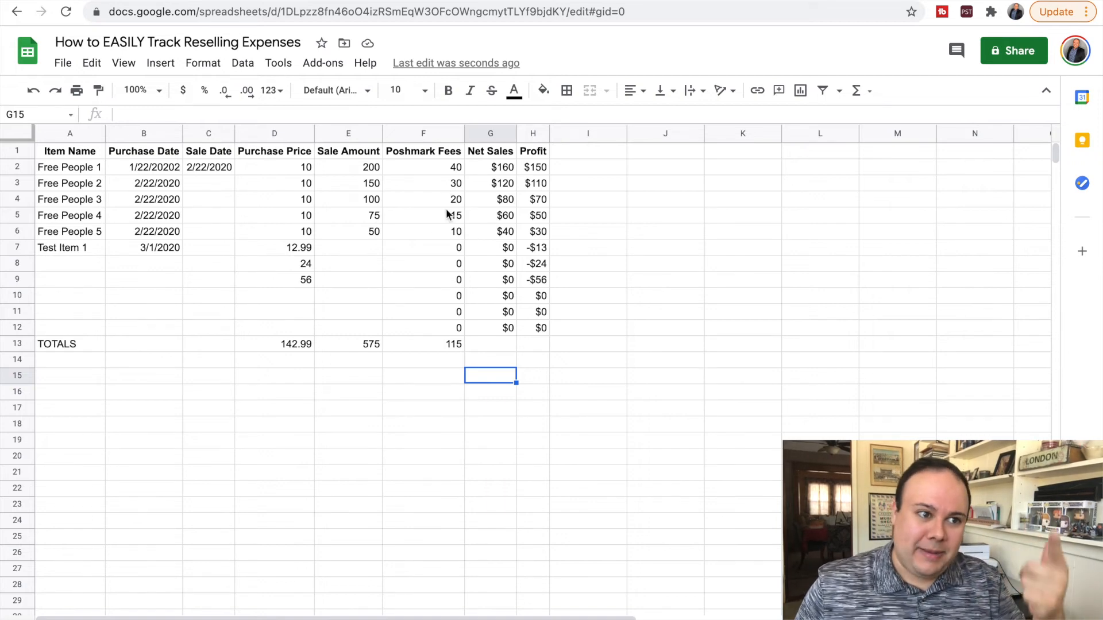
Fill the totals formula from F13 across G13 and H13 to sum net sales and profit
{"action": "left_click", "coordinate": [448, 344]}
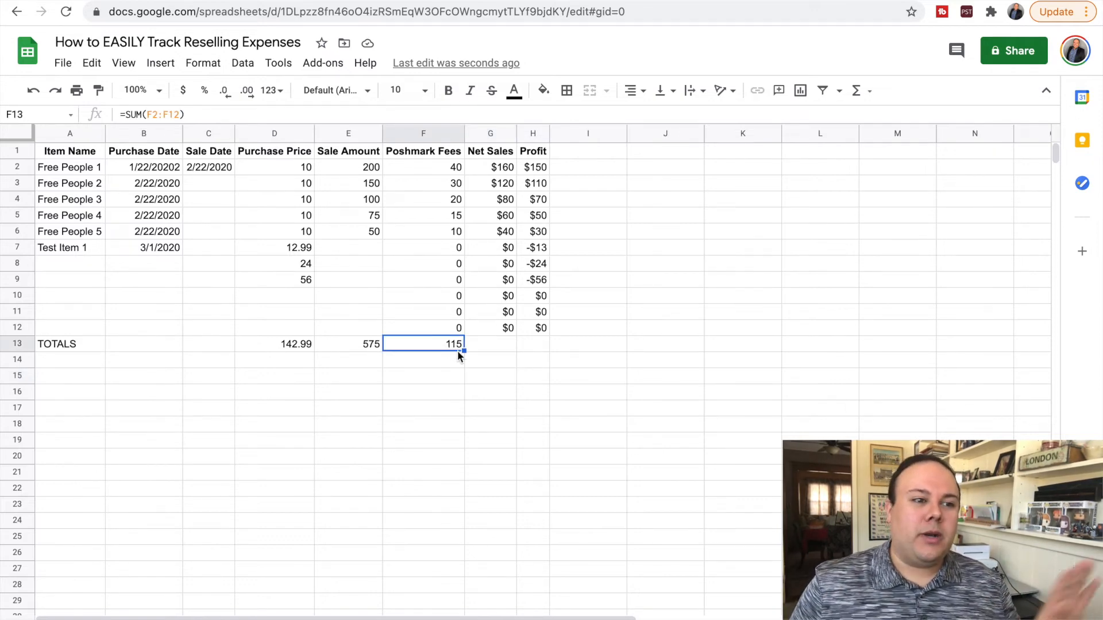
{"action": "left_click_drag", "start_coordinate": [464, 351], "coordinate": [493, 350]}
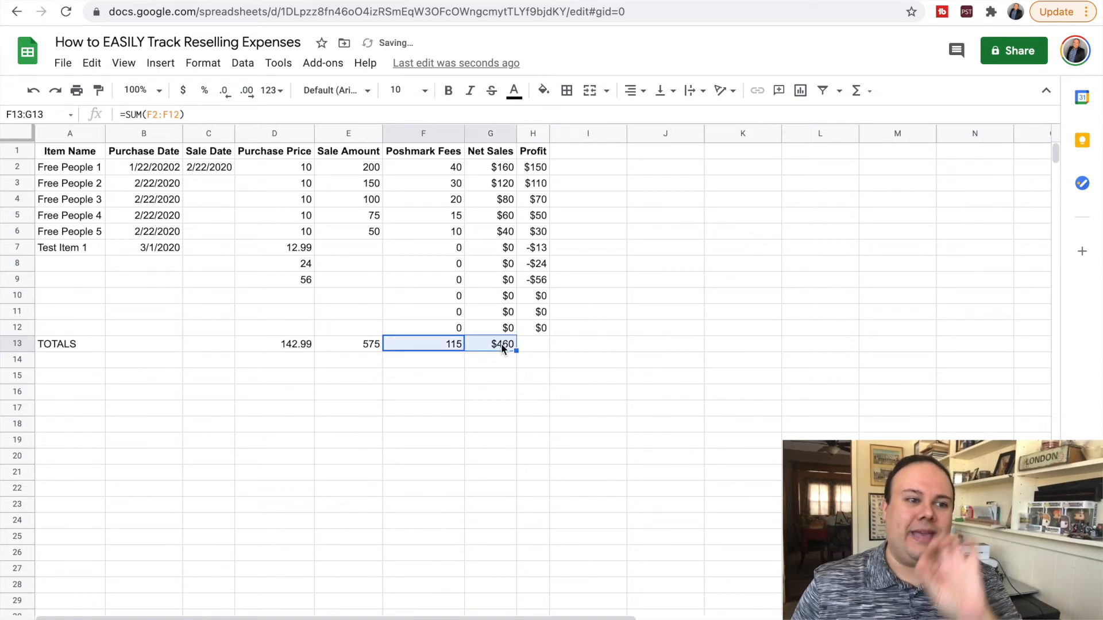
{"action": "left_click", "coordinate": [501, 347]}
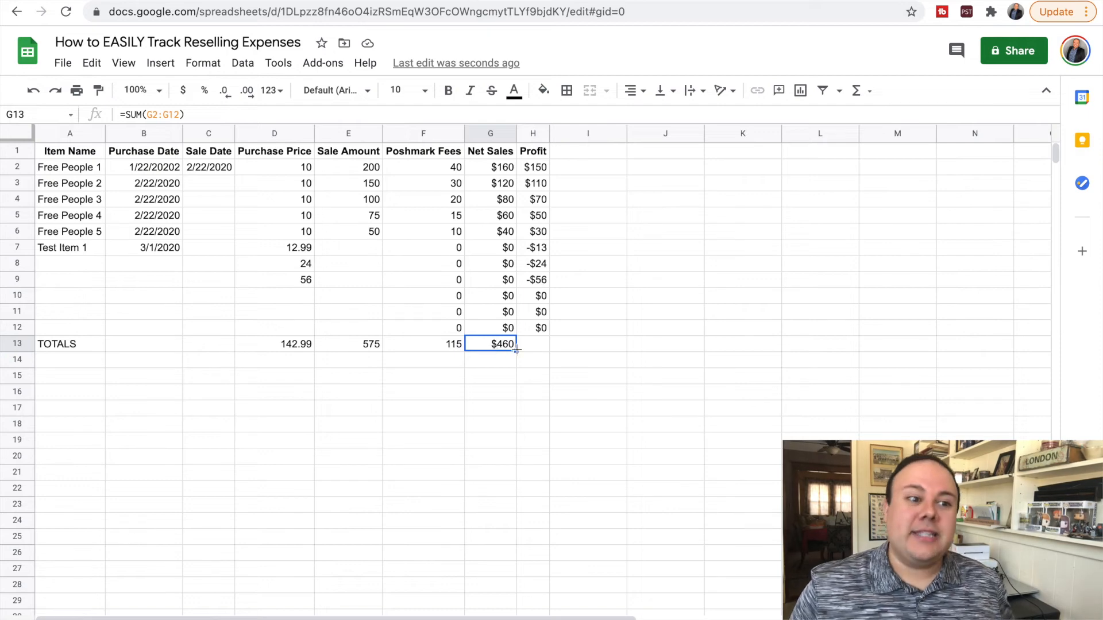
{"action": "left_click_drag", "start_coordinate": [516, 350], "coordinate": [529, 347]}
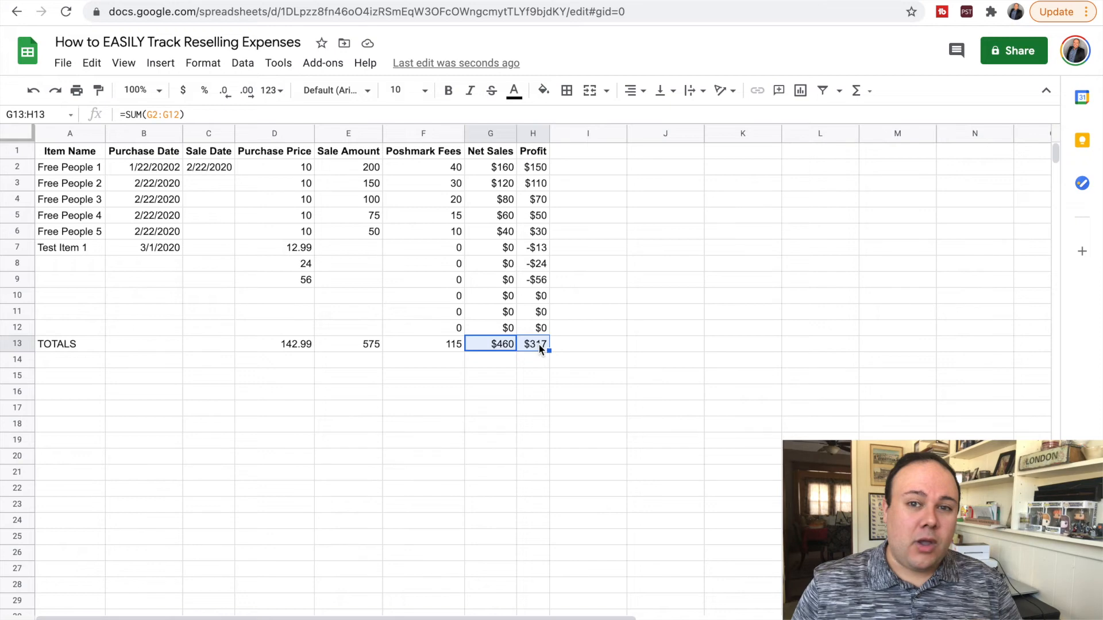
{"action": "left_click", "coordinate": [537, 359]}
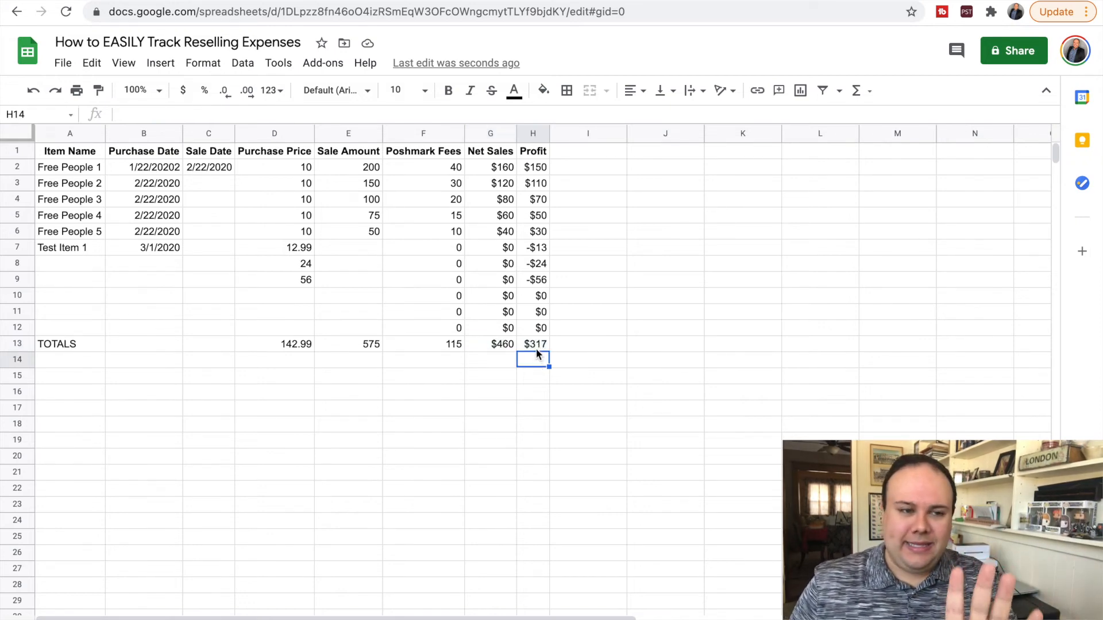
Highlight the total profit in H13 with a green fill and bold text
{"action": "left_click", "coordinate": [534, 343]}
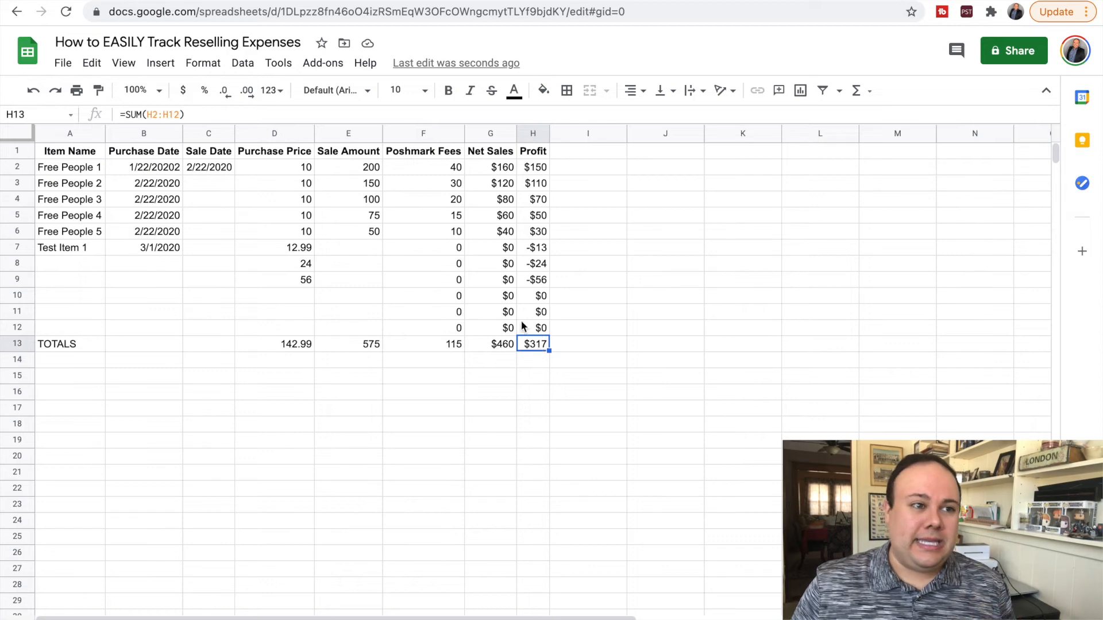
{"action": "left_click", "coordinate": [545, 94]}
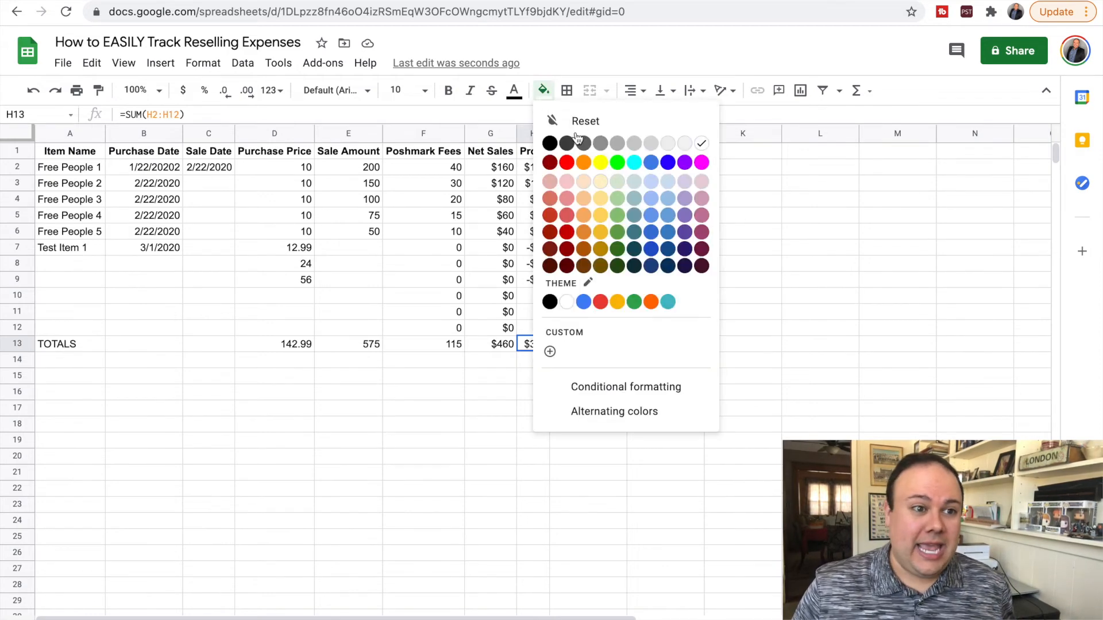
{"action": "left_click", "coordinate": [617, 217]}
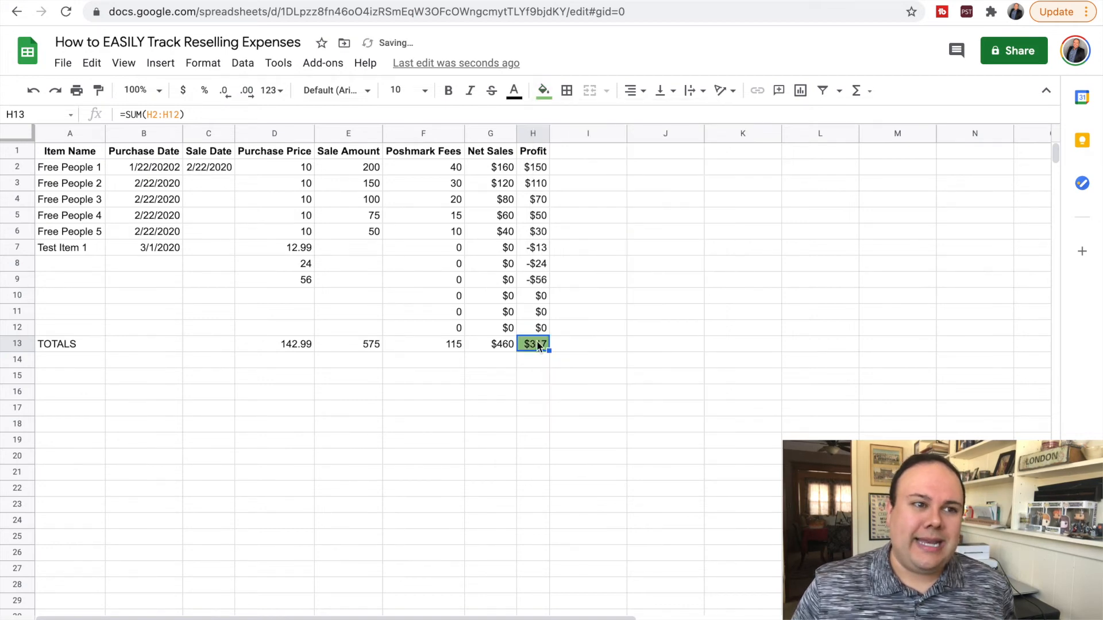
{"action": "left_click", "coordinate": [448, 90]}
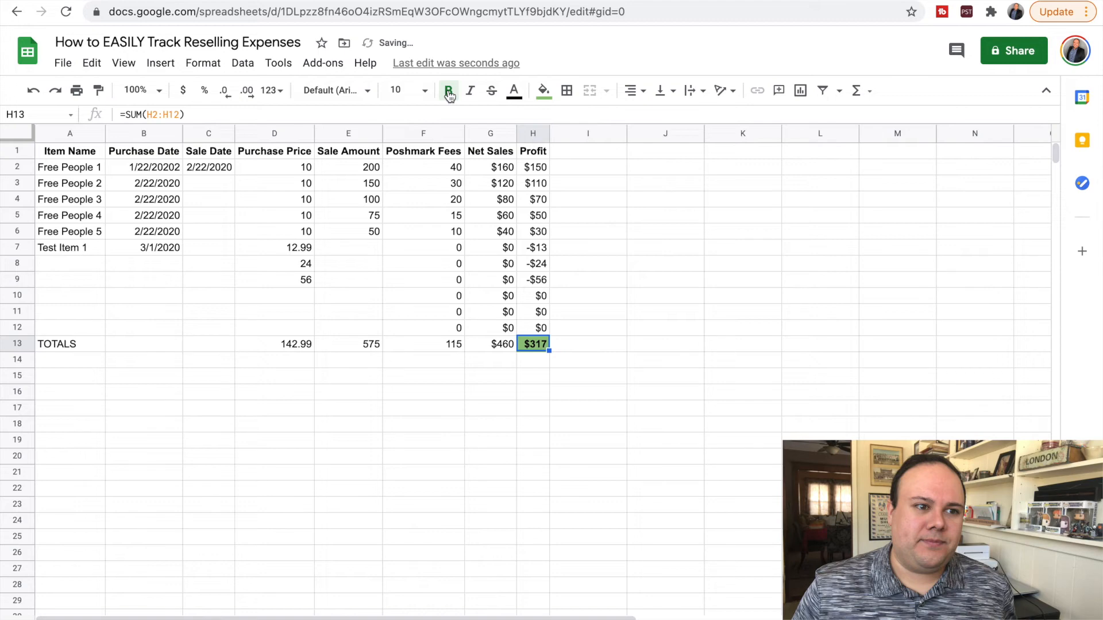
{"action": "left_click", "coordinate": [586, 380]}
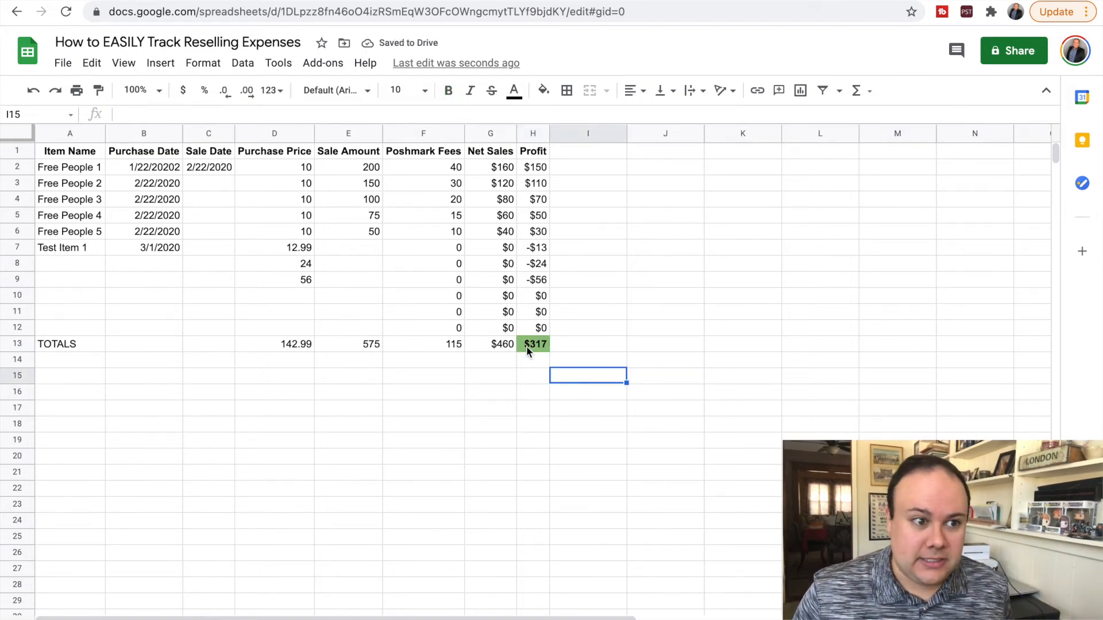
Make the whole totals row, A13:H13, bold
{"action": "left_click_drag", "start_coordinate": [49, 346], "coordinate": [536, 346]}
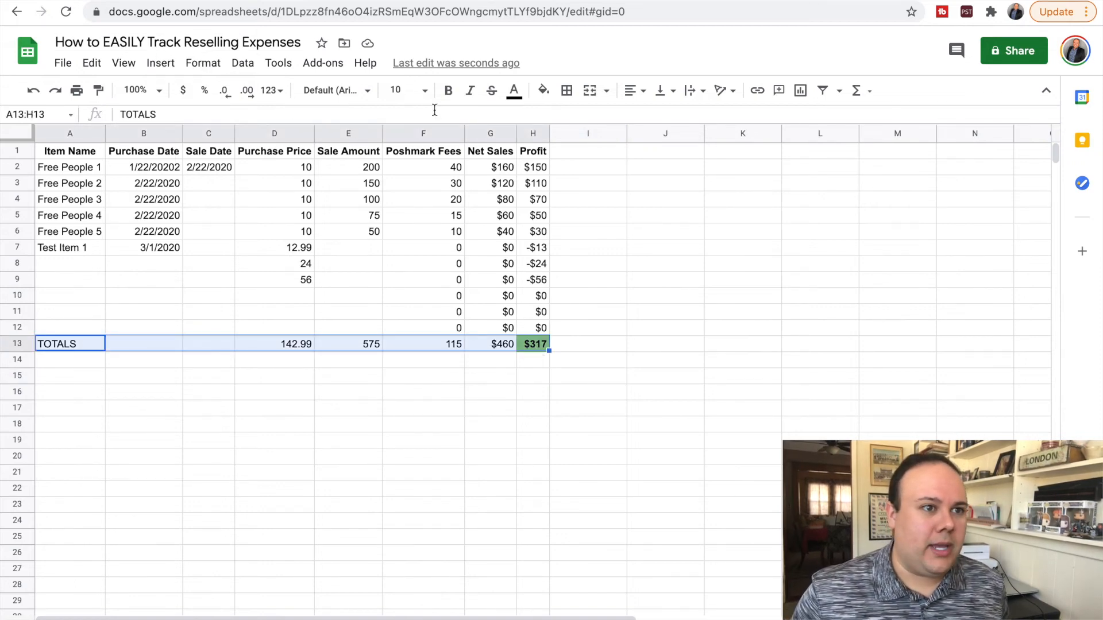
{"action": "left_click", "coordinate": [448, 92]}
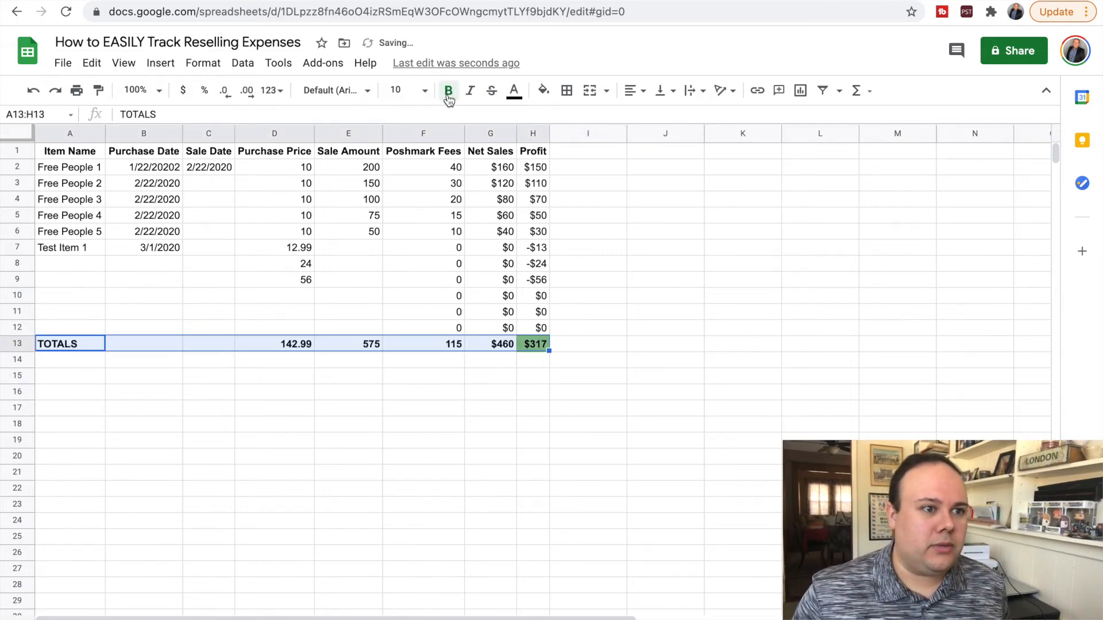
{"action": "left_click", "coordinate": [396, 396]}
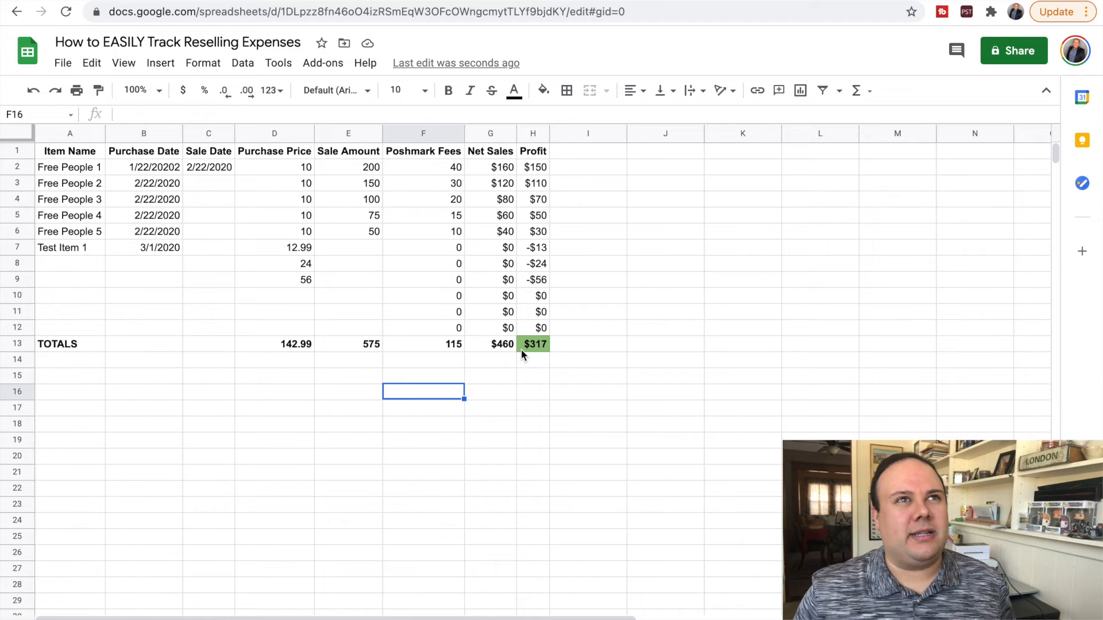
Format all amounts from purchase price to profit, including the totals (D2:H13), as dollar currency
{"action": "left_click_drag", "start_coordinate": [69, 263], "coordinate": [70, 299]}
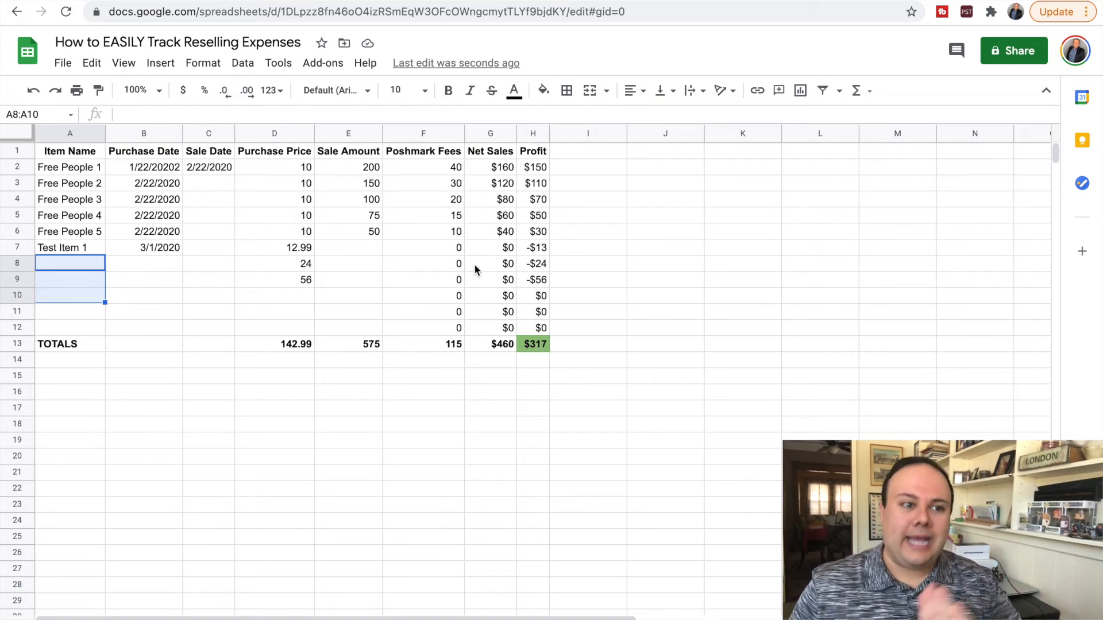
{"action": "left_click", "coordinate": [537, 346]}
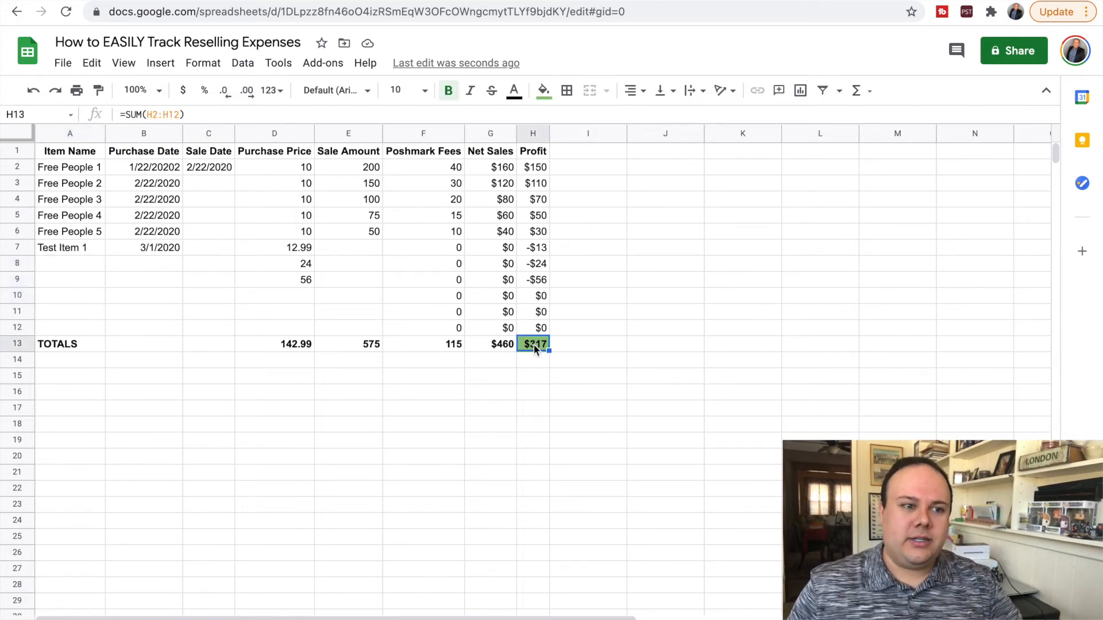
{"action": "left_click_drag", "start_coordinate": [460, 284], "coordinate": [254, 165]}
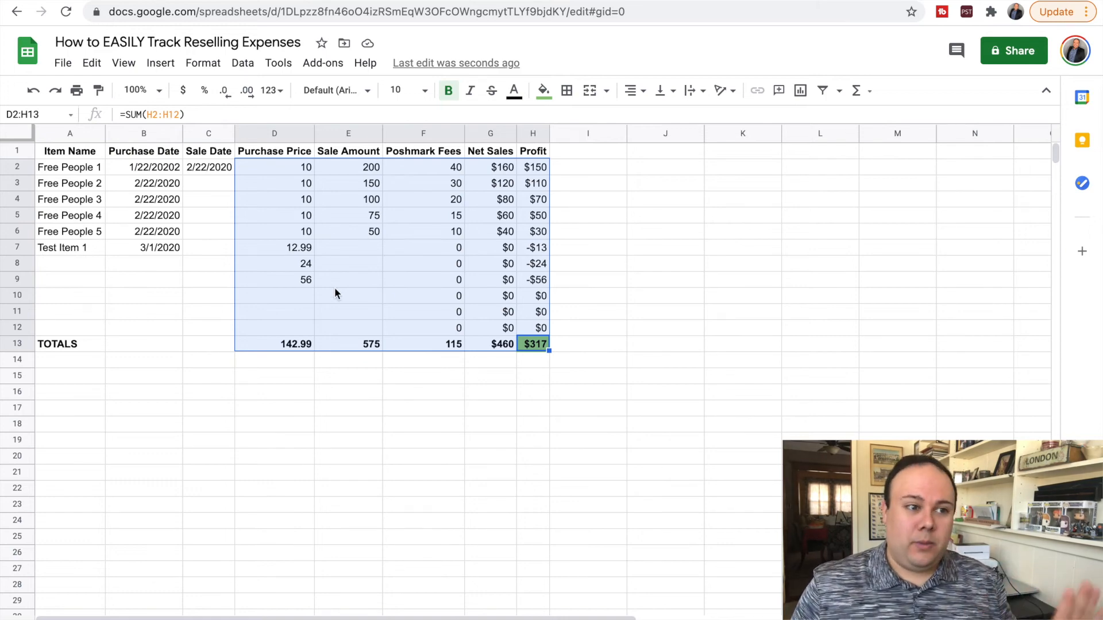
{"action": "left_click", "coordinate": [183, 97]}
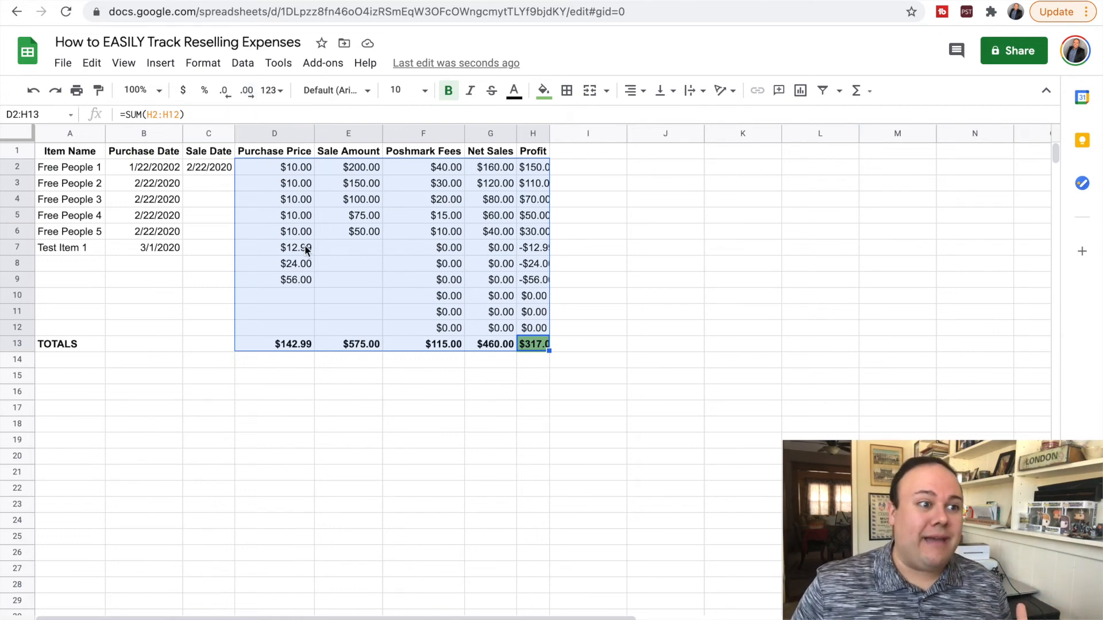
Remove both decimal places from all currency amounts in D2:H13 so they show whole dollars
{"action": "left_click", "coordinate": [226, 95]}
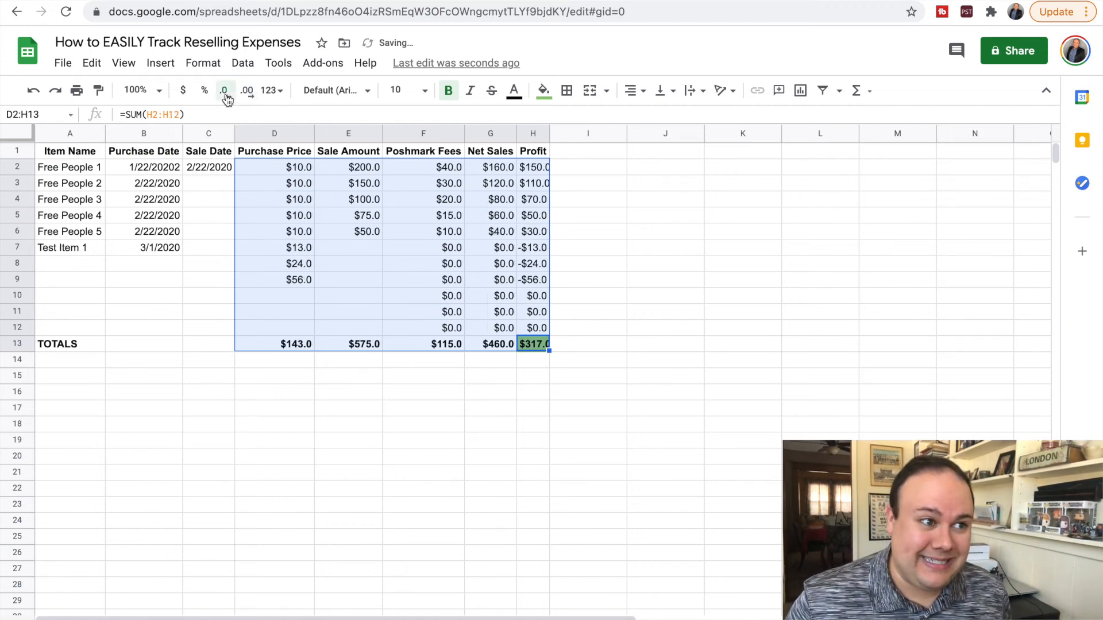
{"action": "left_click", "coordinate": [226, 95]}
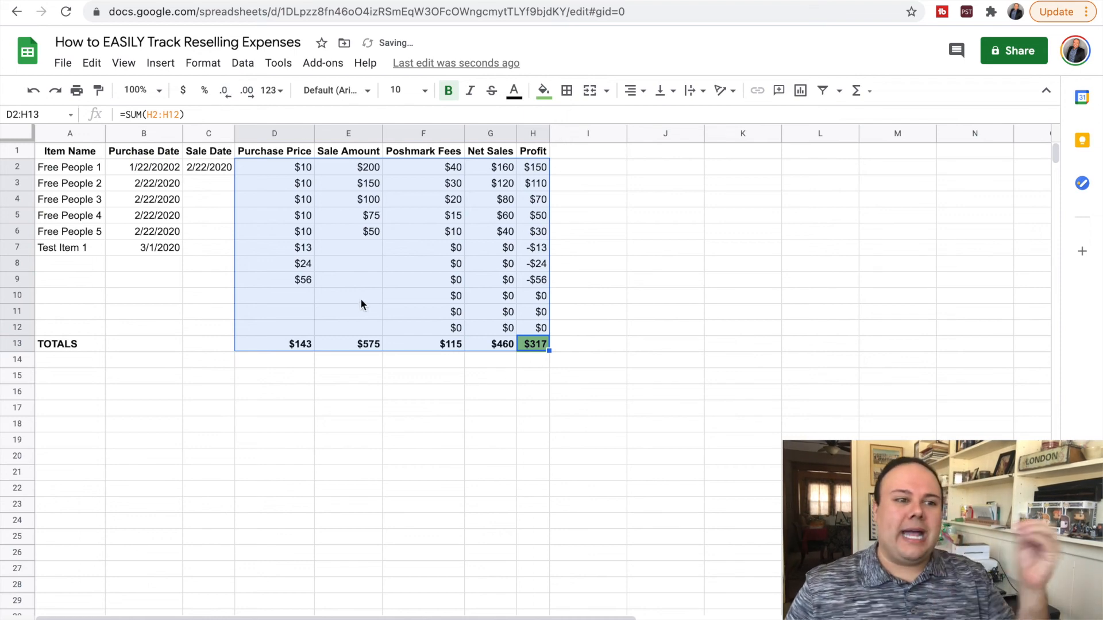
{"action": "left_click", "coordinate": [384, 434]}
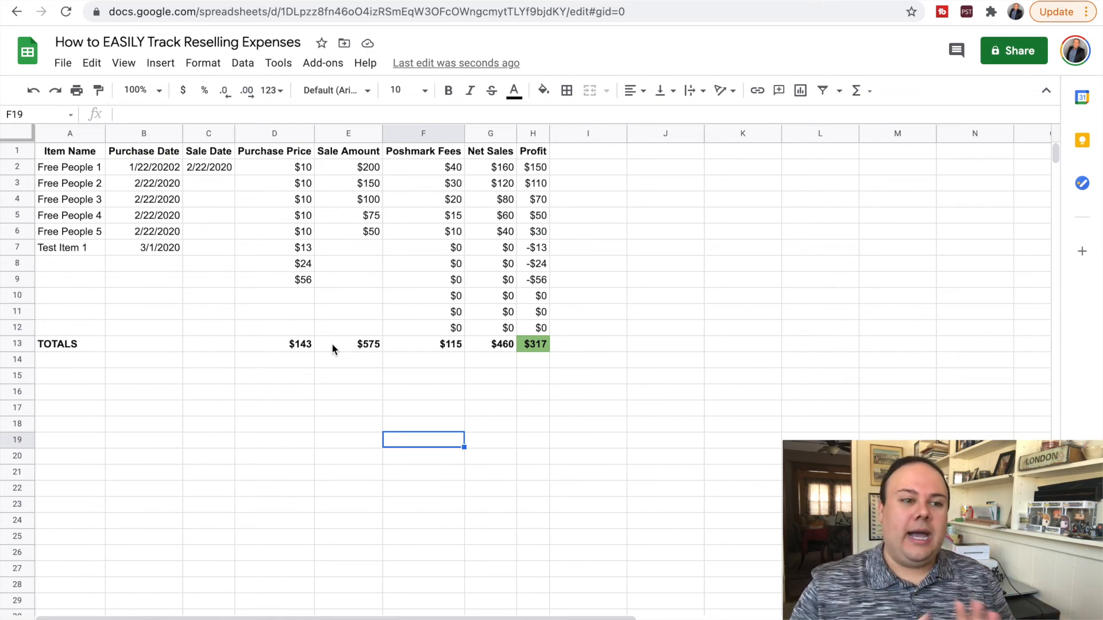
Give the Poshmark fees and net sales totals (F13:G13) a red fill with white text
{"action": "left_click", "coordinate": [532, 345]}
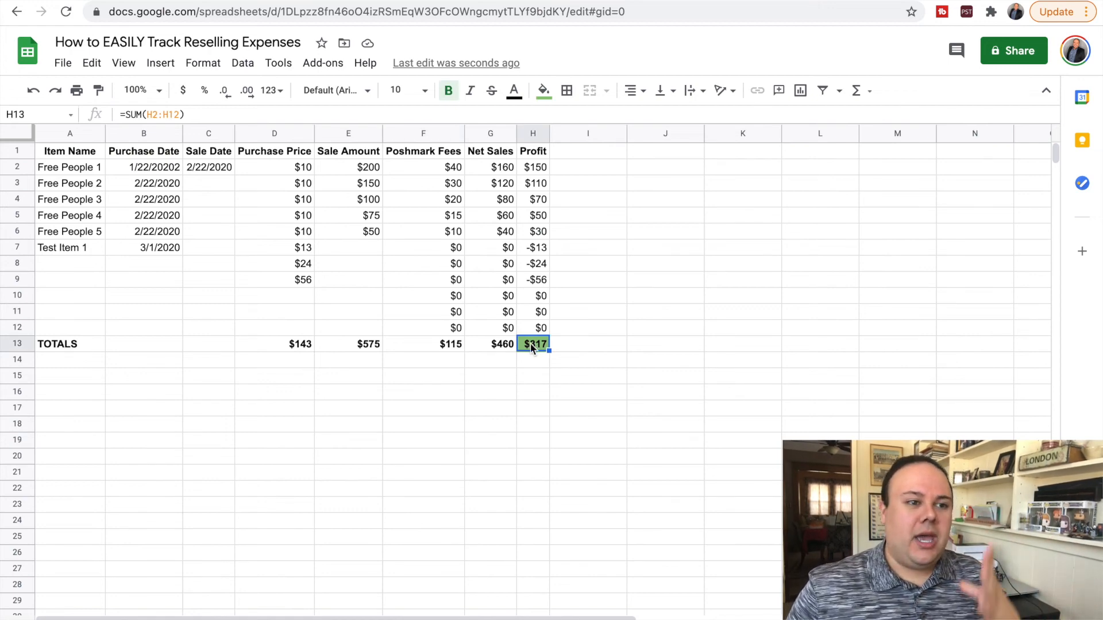
{"action": "left_click_drag", "start_coordinate": [497, 343], "coordinate": [443, 345]}
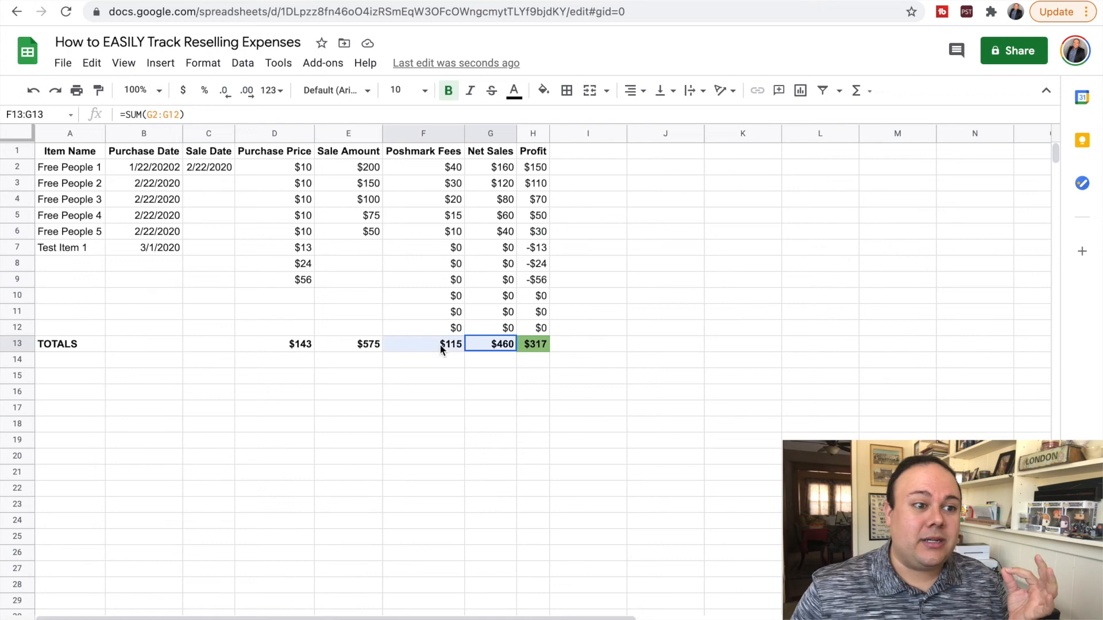
{"action": "left_click", "coordinate": [544, 90]}
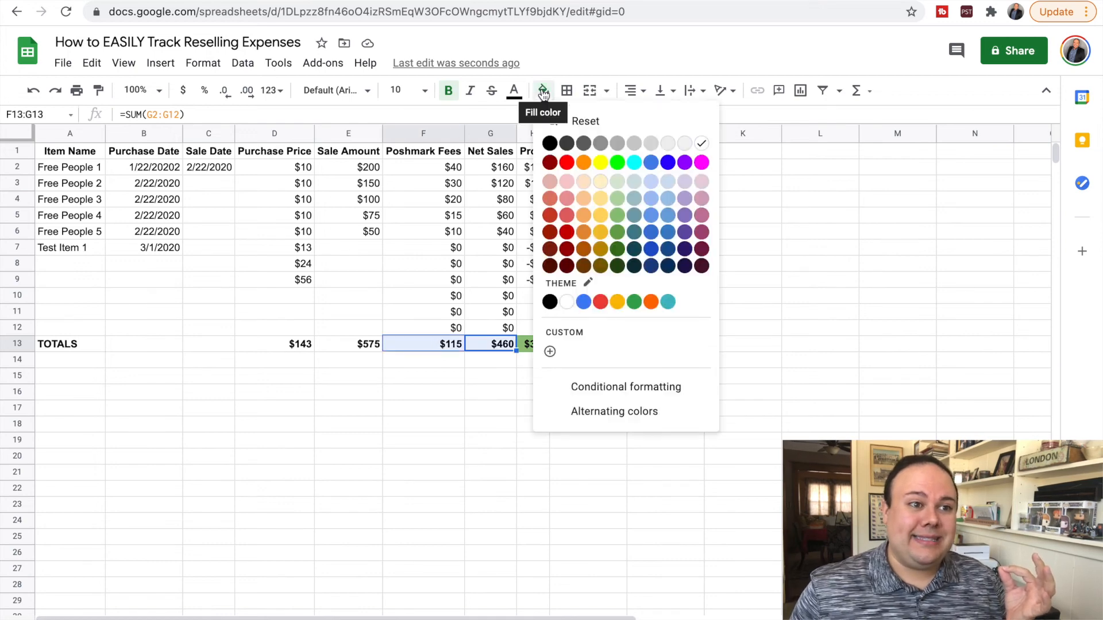
{"action": "left_click", "coordinate": [566, 162]}
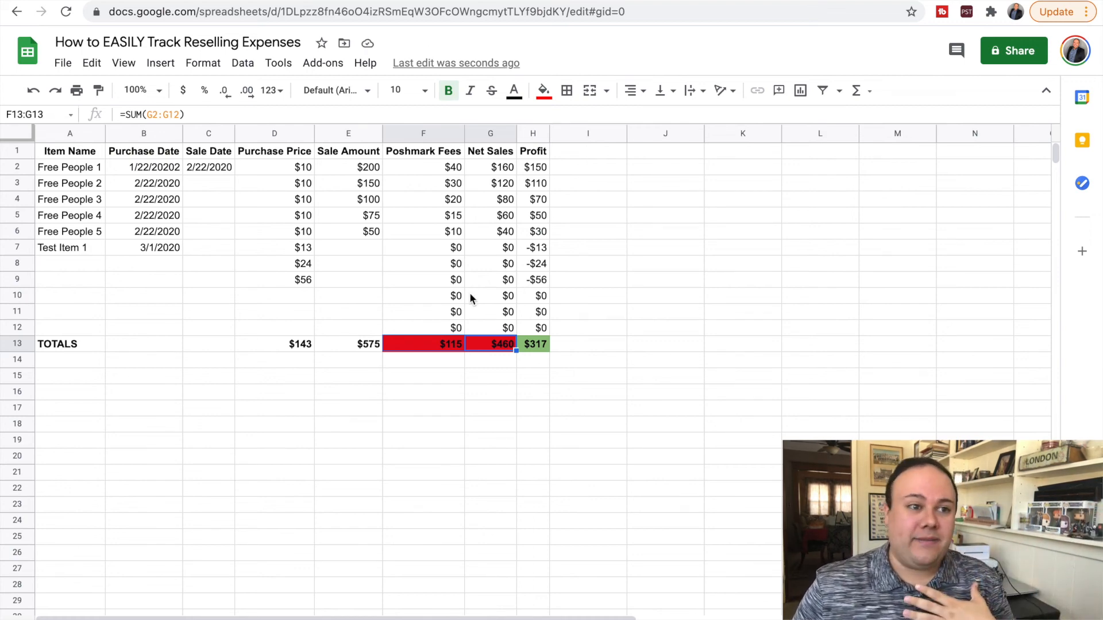
{"action": "left_click", "coordinate": [514, 92]}
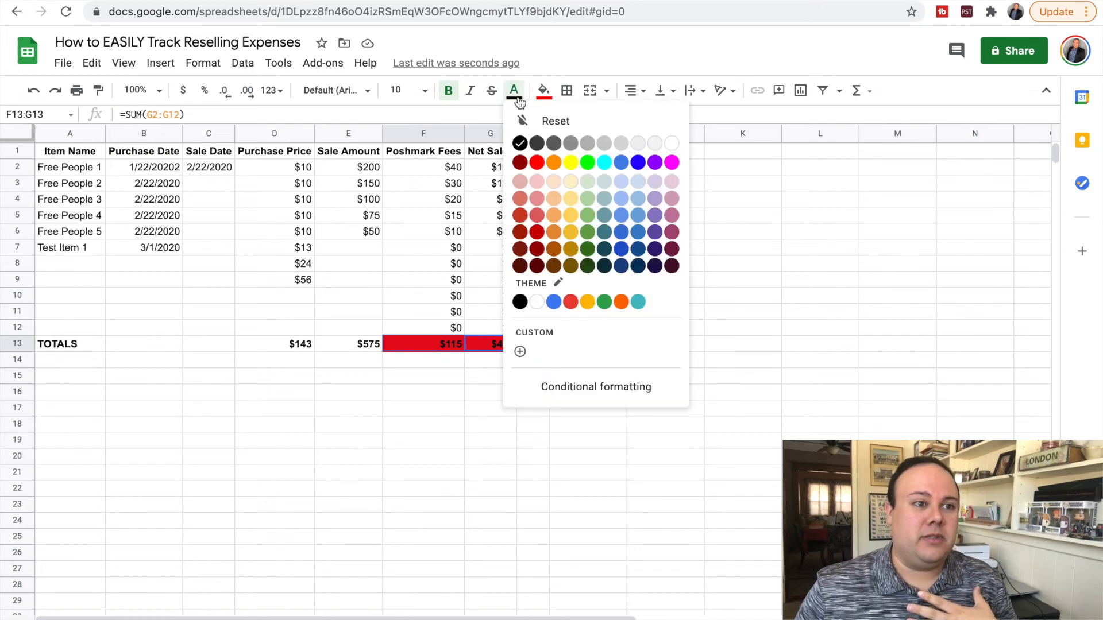
{"action": "left_click", "coordinate": [673, 146]}
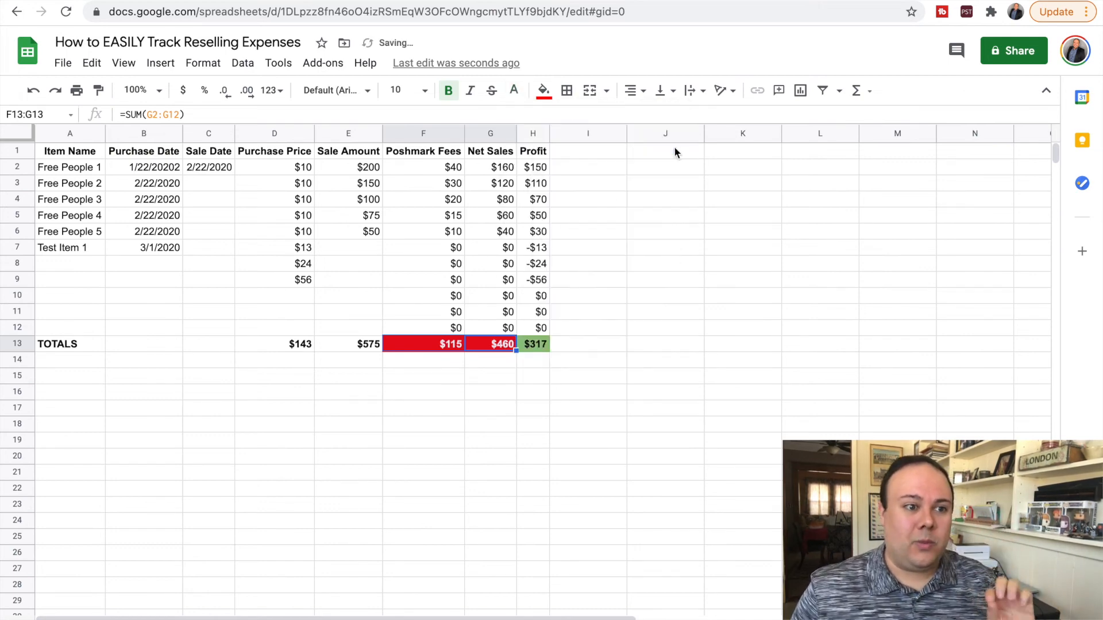
{"action": "left_click", "coordinate": [462, 374]}
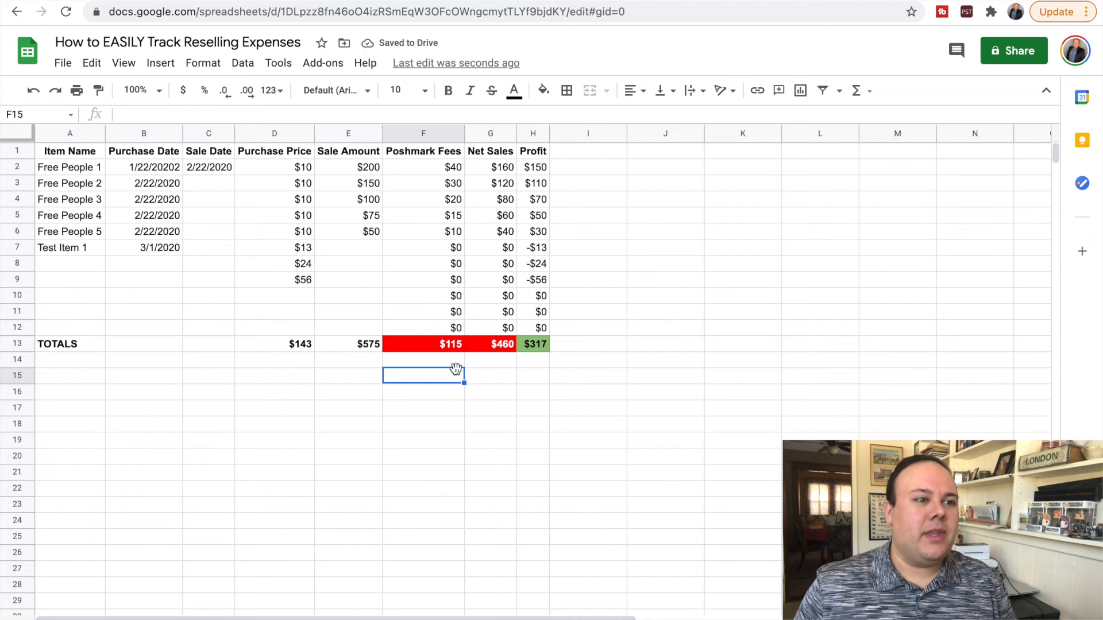
Highlight the total sale amount in E13 with a yellow fill
{"action": "left_click", "coordinate": [366, 346]}
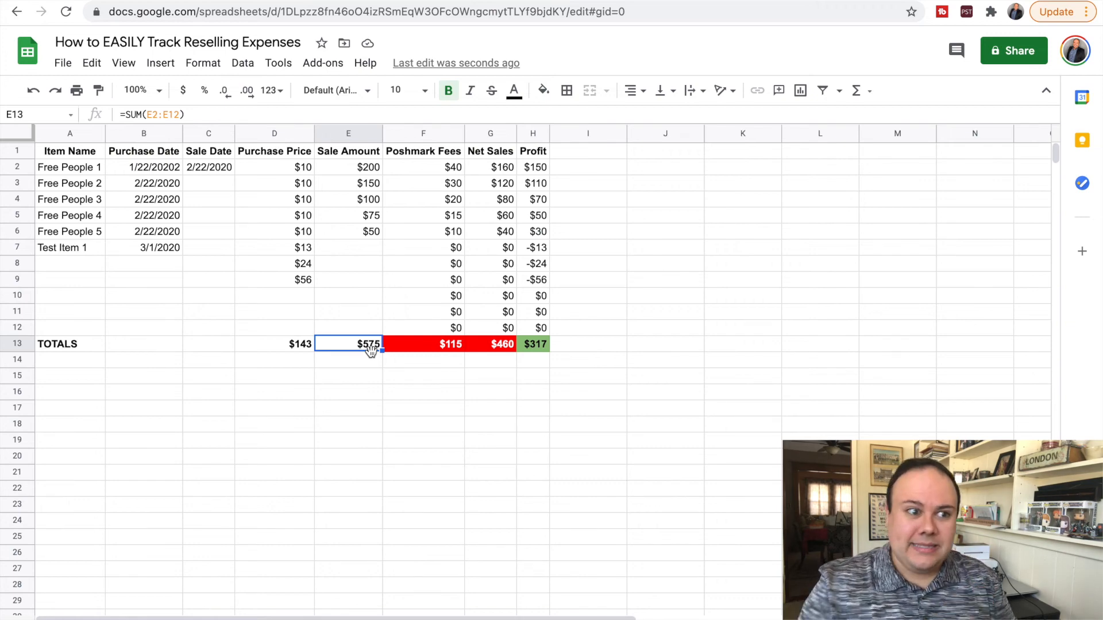
{"action": "left_click", "coordinate": [540, 92]}
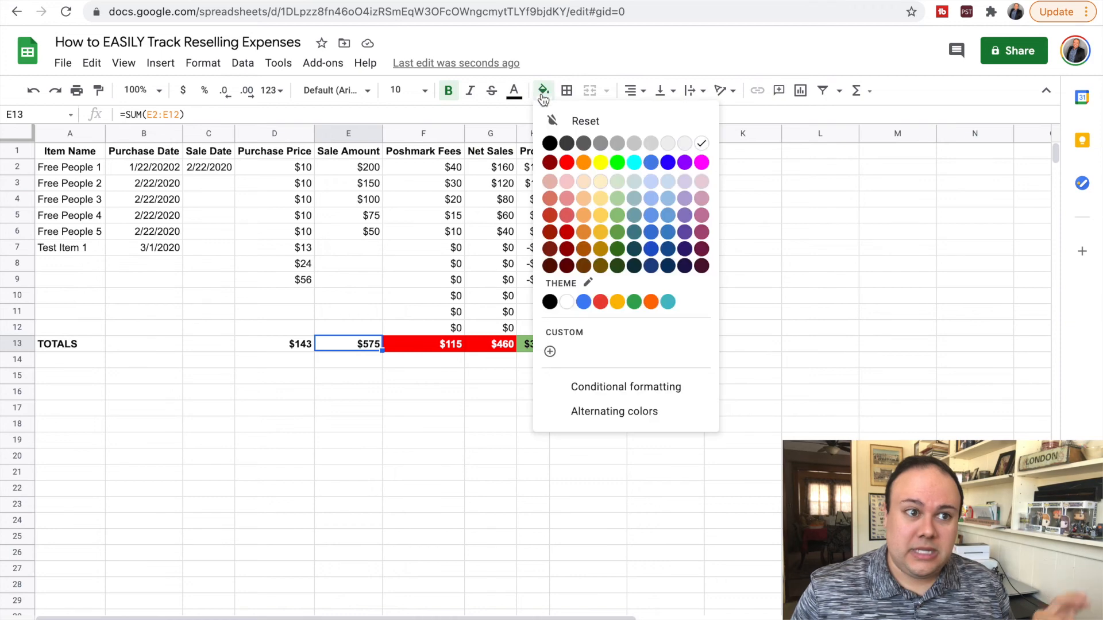
{"action": "left_click", "coordinate": [599, 164]}
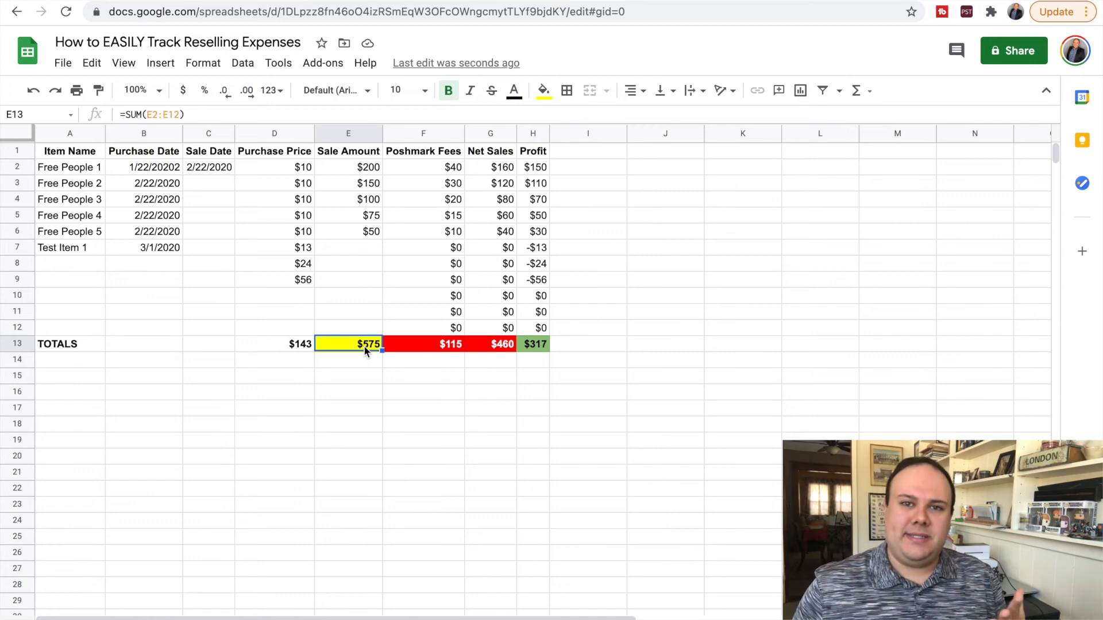
{"action": "left_click", "coordinate": [540, 344]}
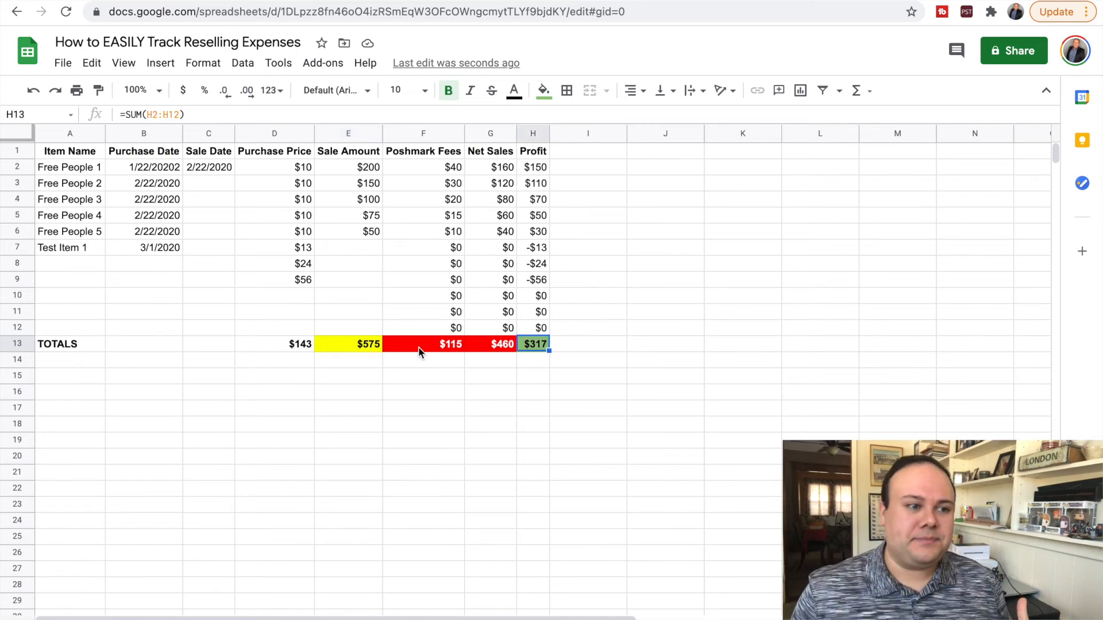
{"action": "left_click", "coordinate": [352, 348]}
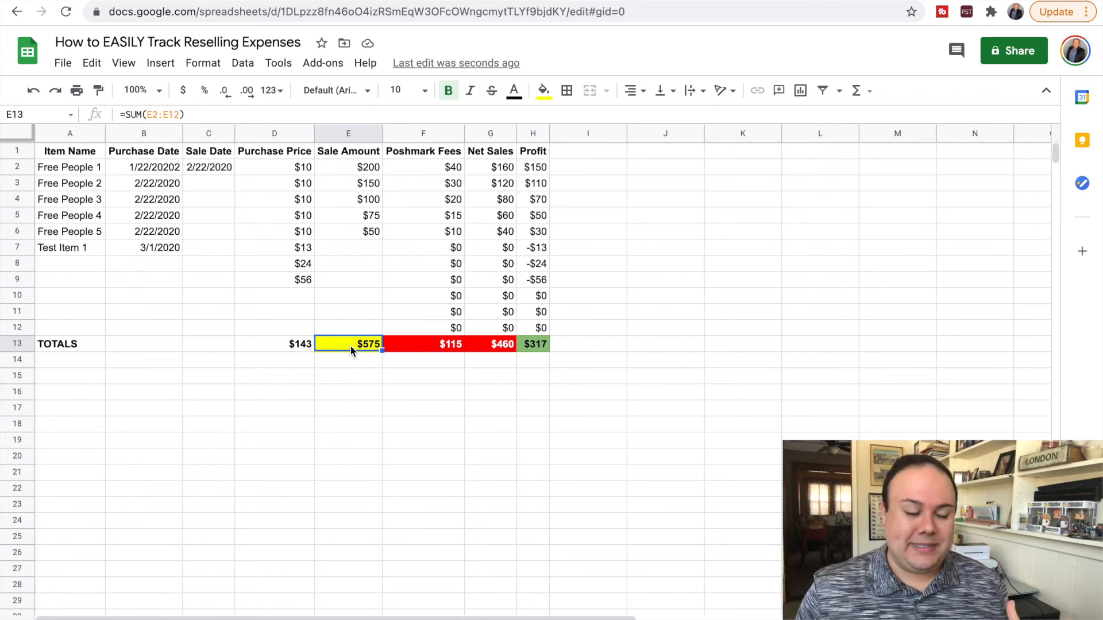
{"action": "left_click", "coordinate": [293, 345]}
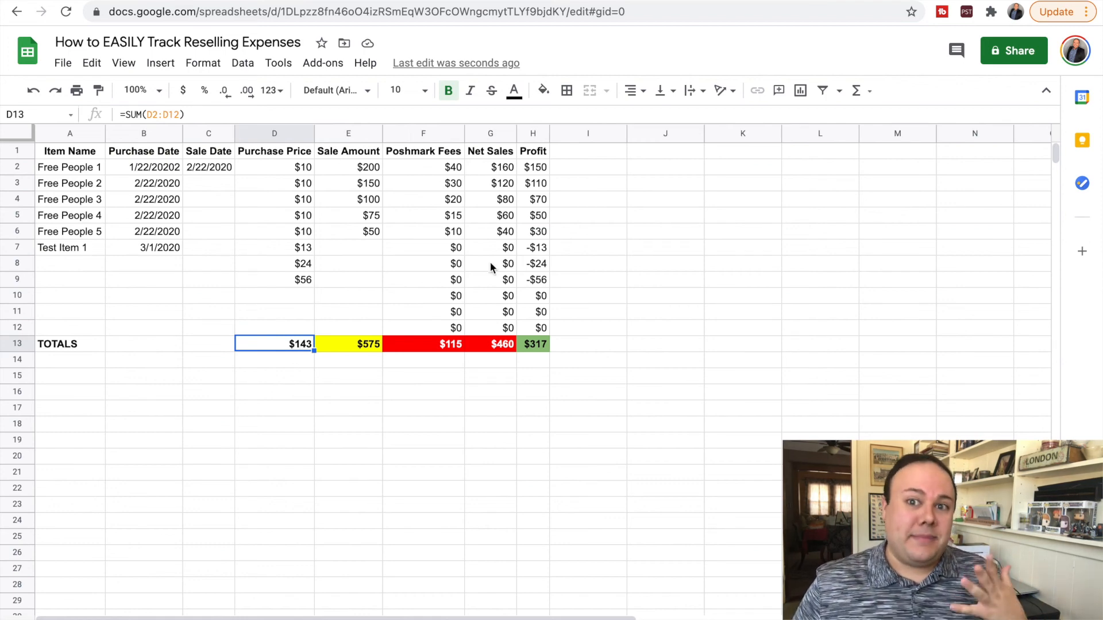
{"action": "left_click", "coordinate": [496, 347]}
{"action": "left_click", "coordinate": [438, 349]}
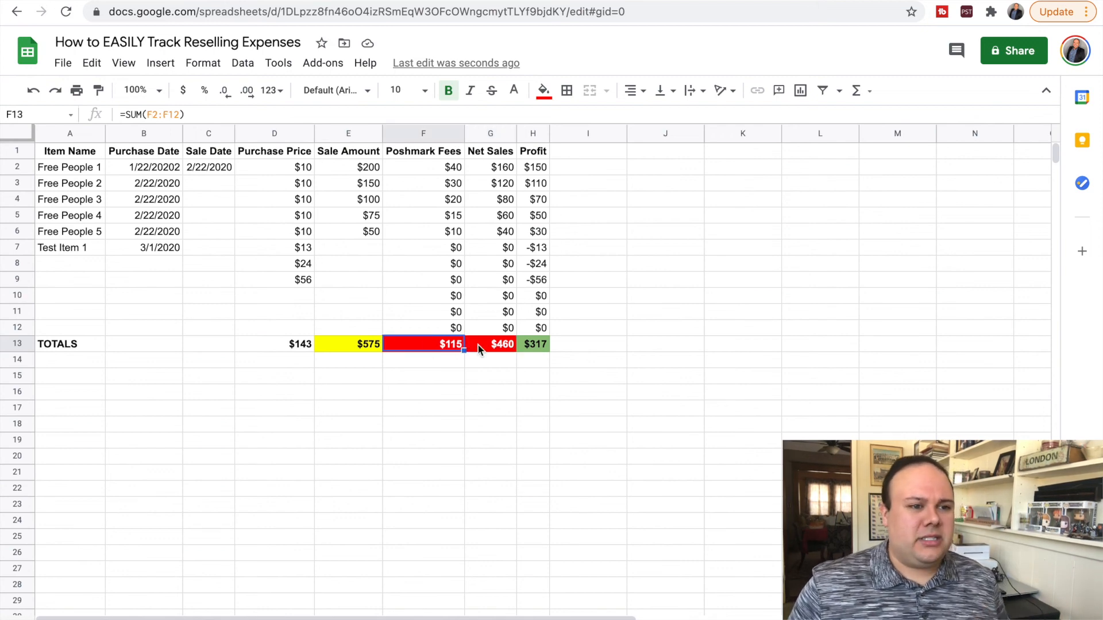
Clear the fill from the net sales total in G13 and set its text color to black
{"action": "left_click", "coordinate": [480, 350]}
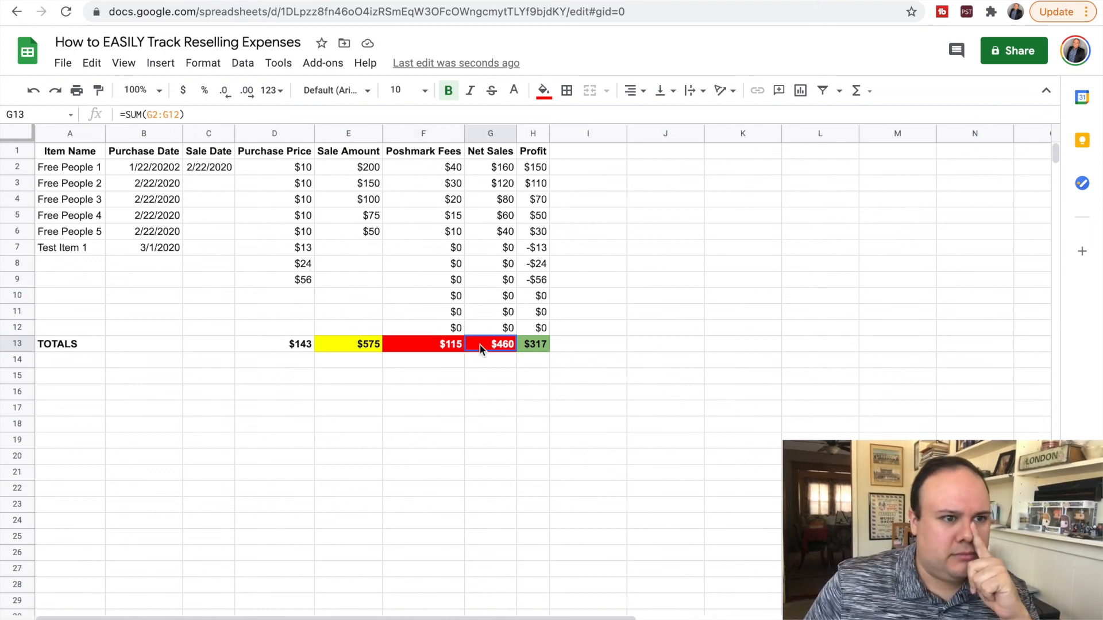
{"action": "left_click", "coordinate": [544, 90]}
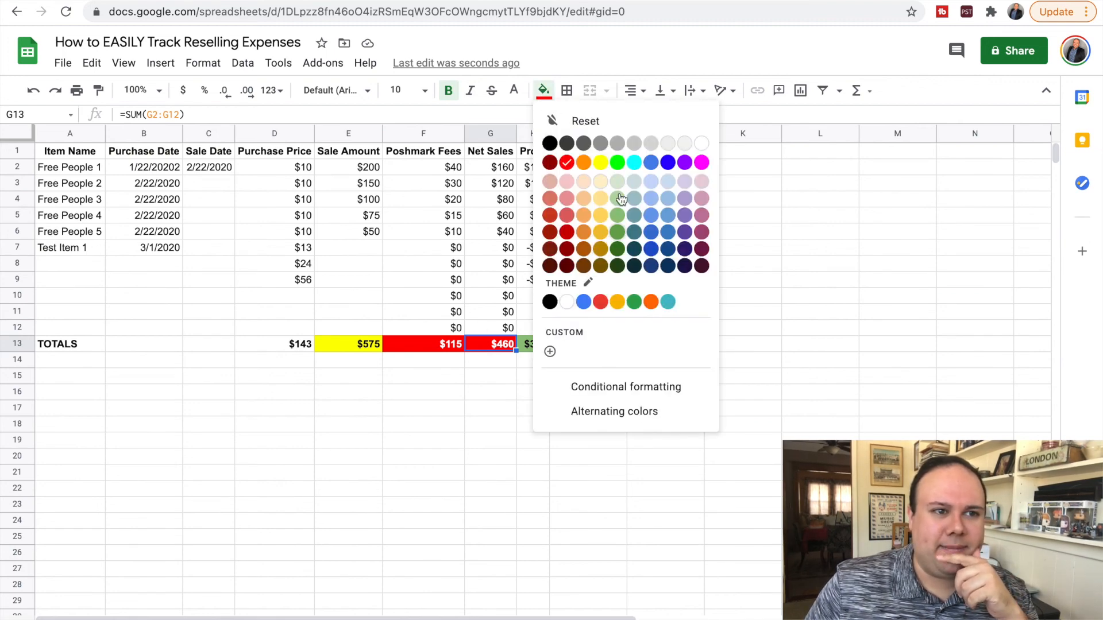
{"action": "left_click", "coordinate": [641, 128]}
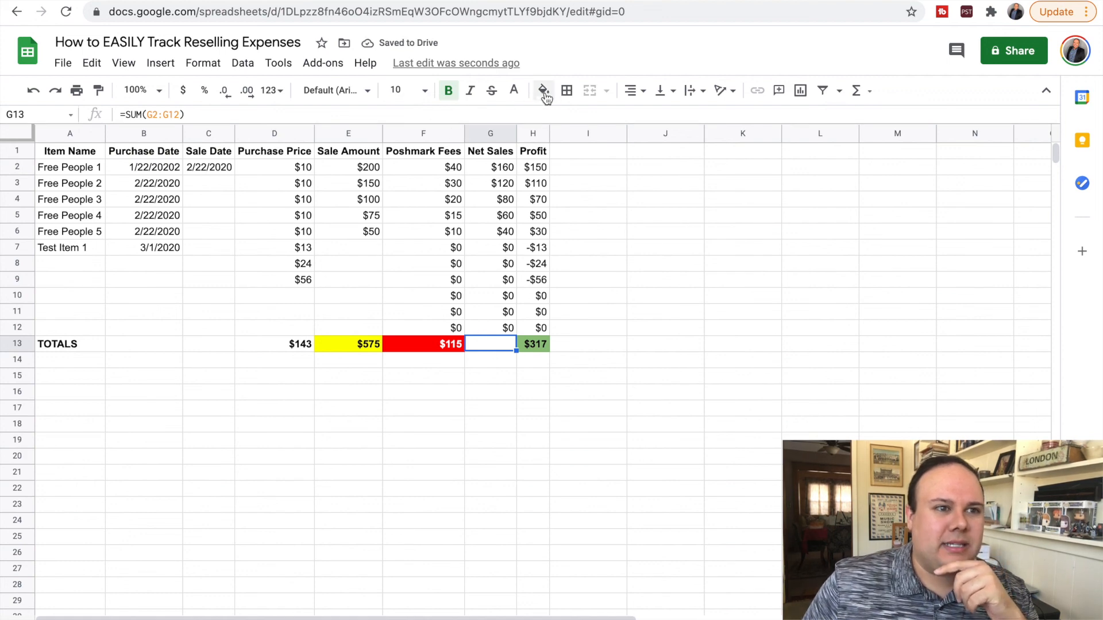
{"action": "left_click", "coordinate": [514, 90]}
{"action": "left_click", "coordinate": [519, 143]}
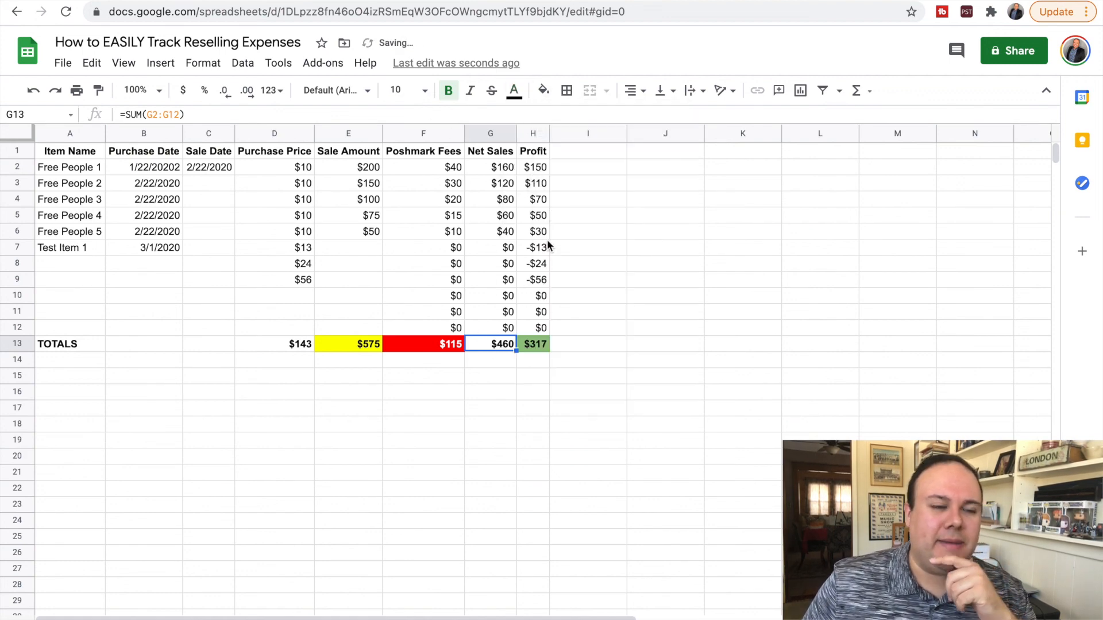
{"action": "left_click", "coordinate": [489, 378]}
{"action": "left_click", "coordinate": [496, 346]}
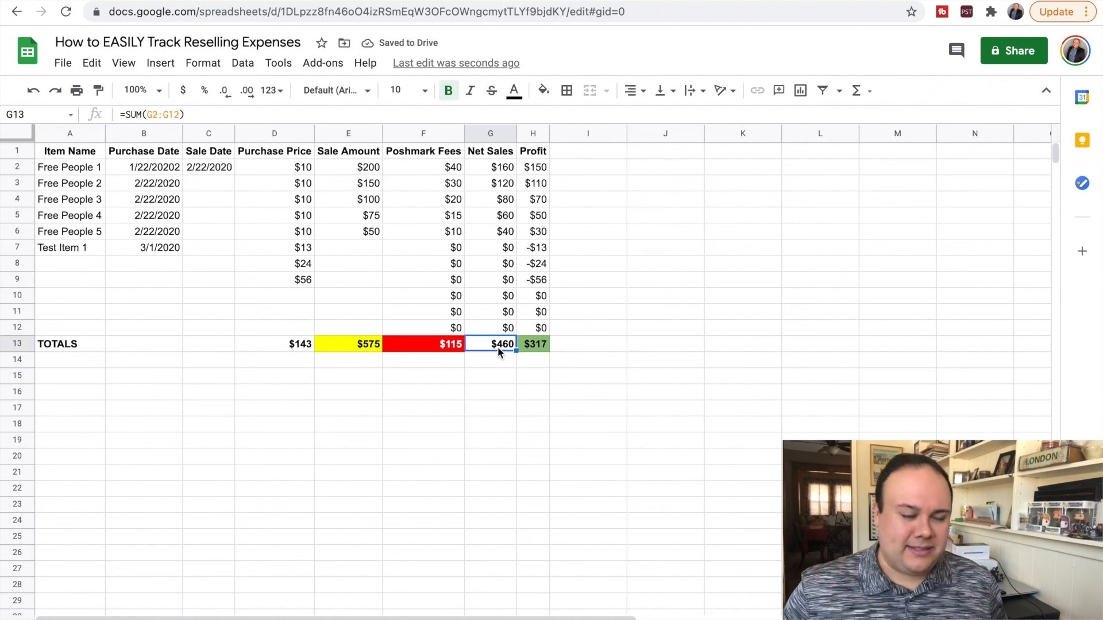
{"action": "left_click", "coordinate": [492, 428]}
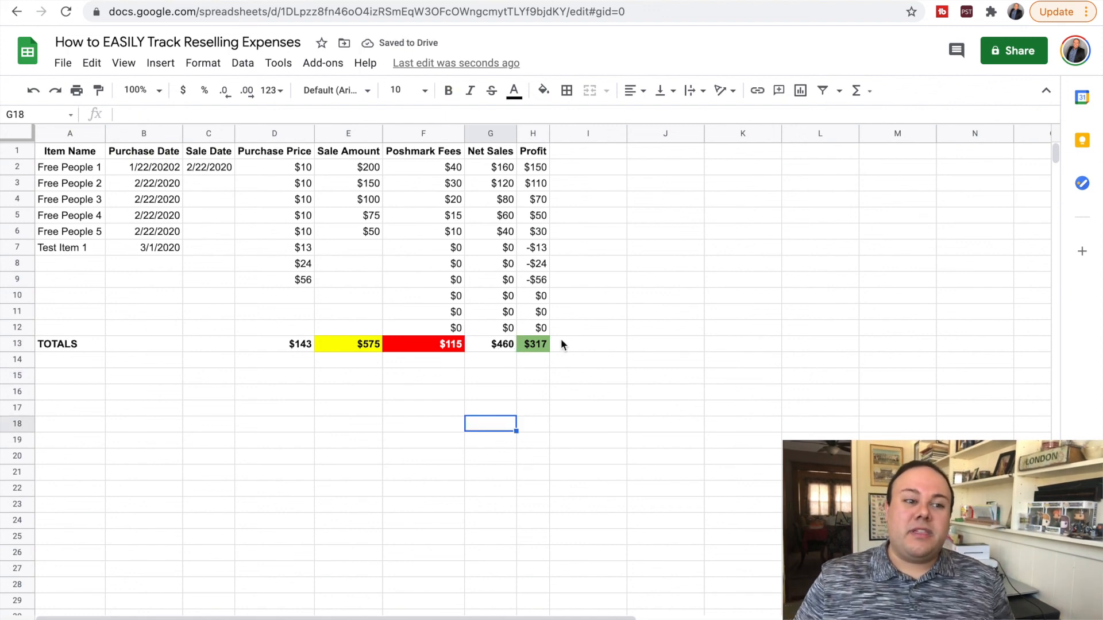
{"action": "left_click", "coordinate": [540, 344]}
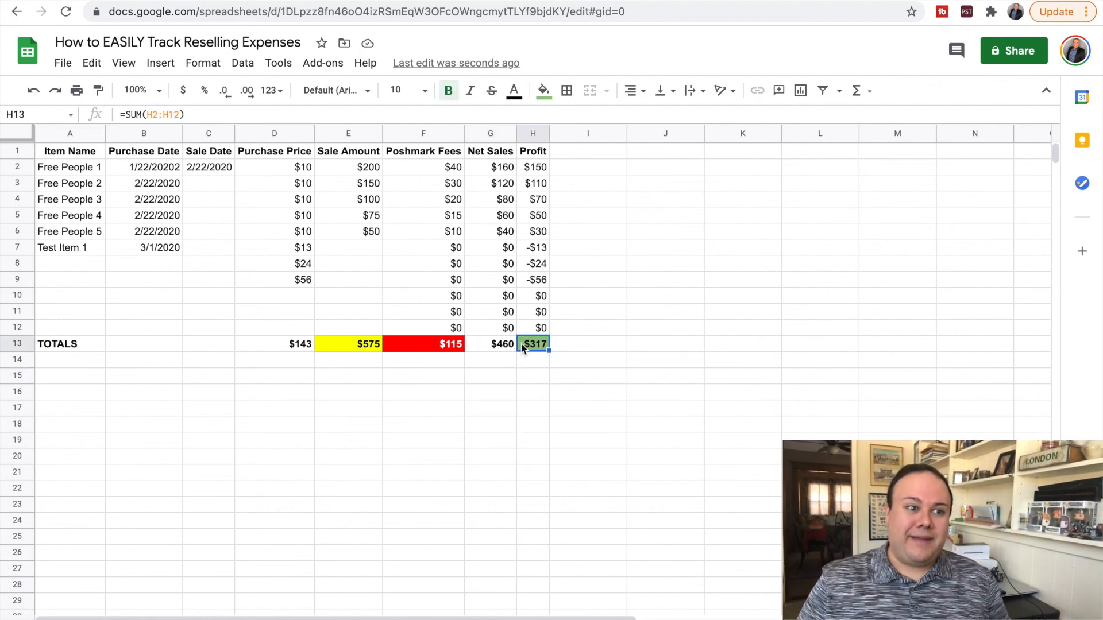
{"action": "left_click", "coordinate": [409, 347]}
{"action": "left_click", "coordinate": [357, 348]}
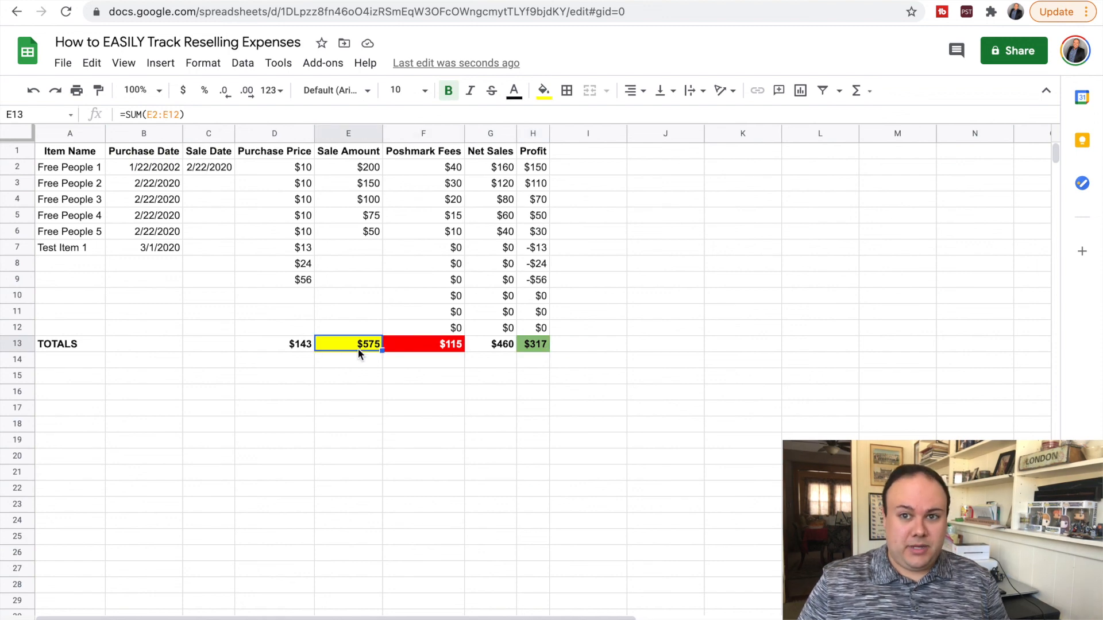